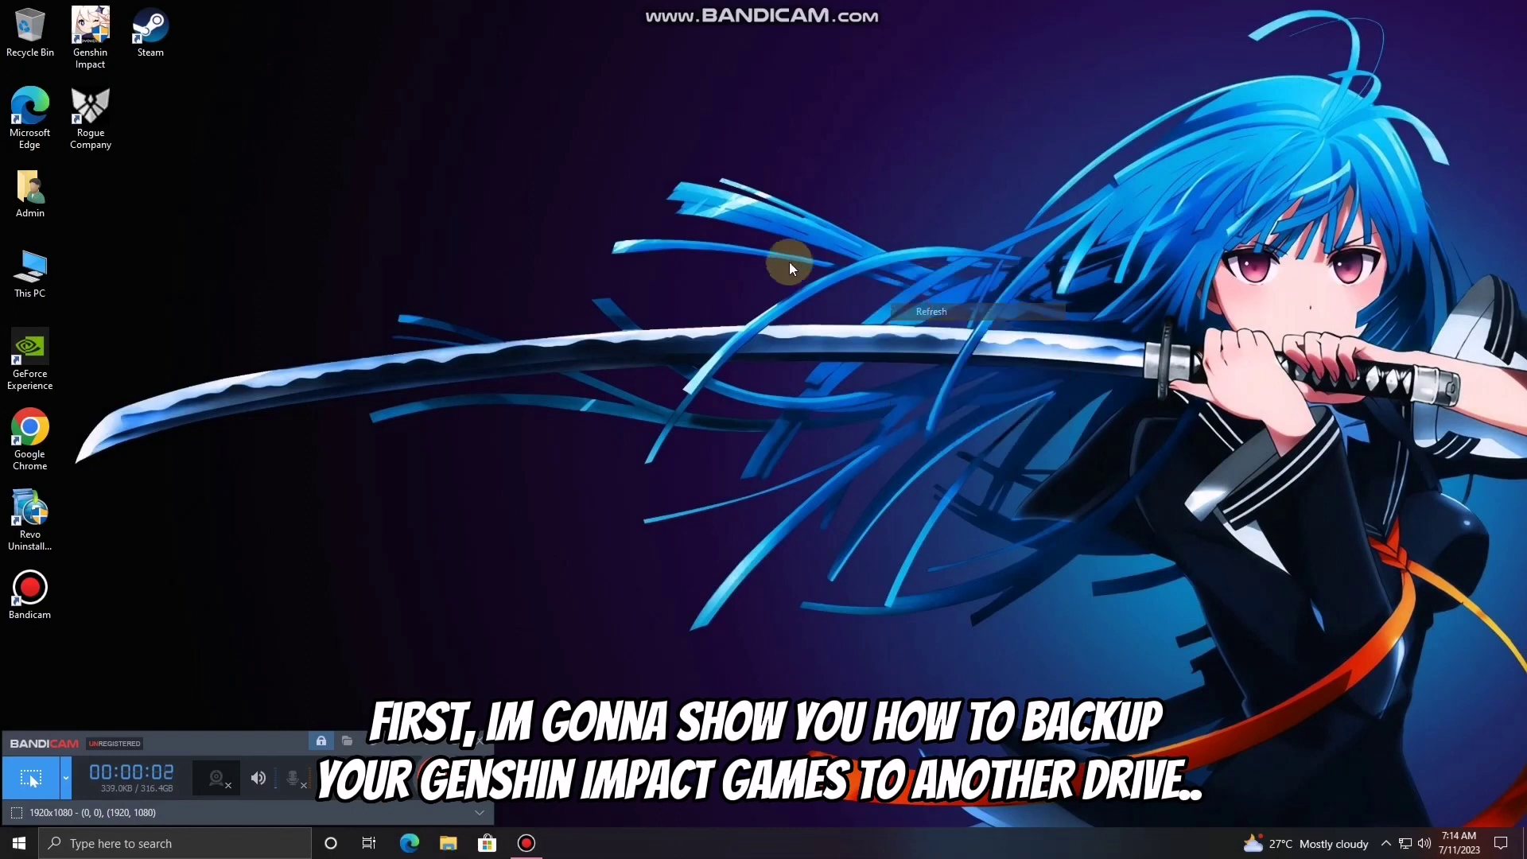
right_click(789, 259)
left_click(811, 305)
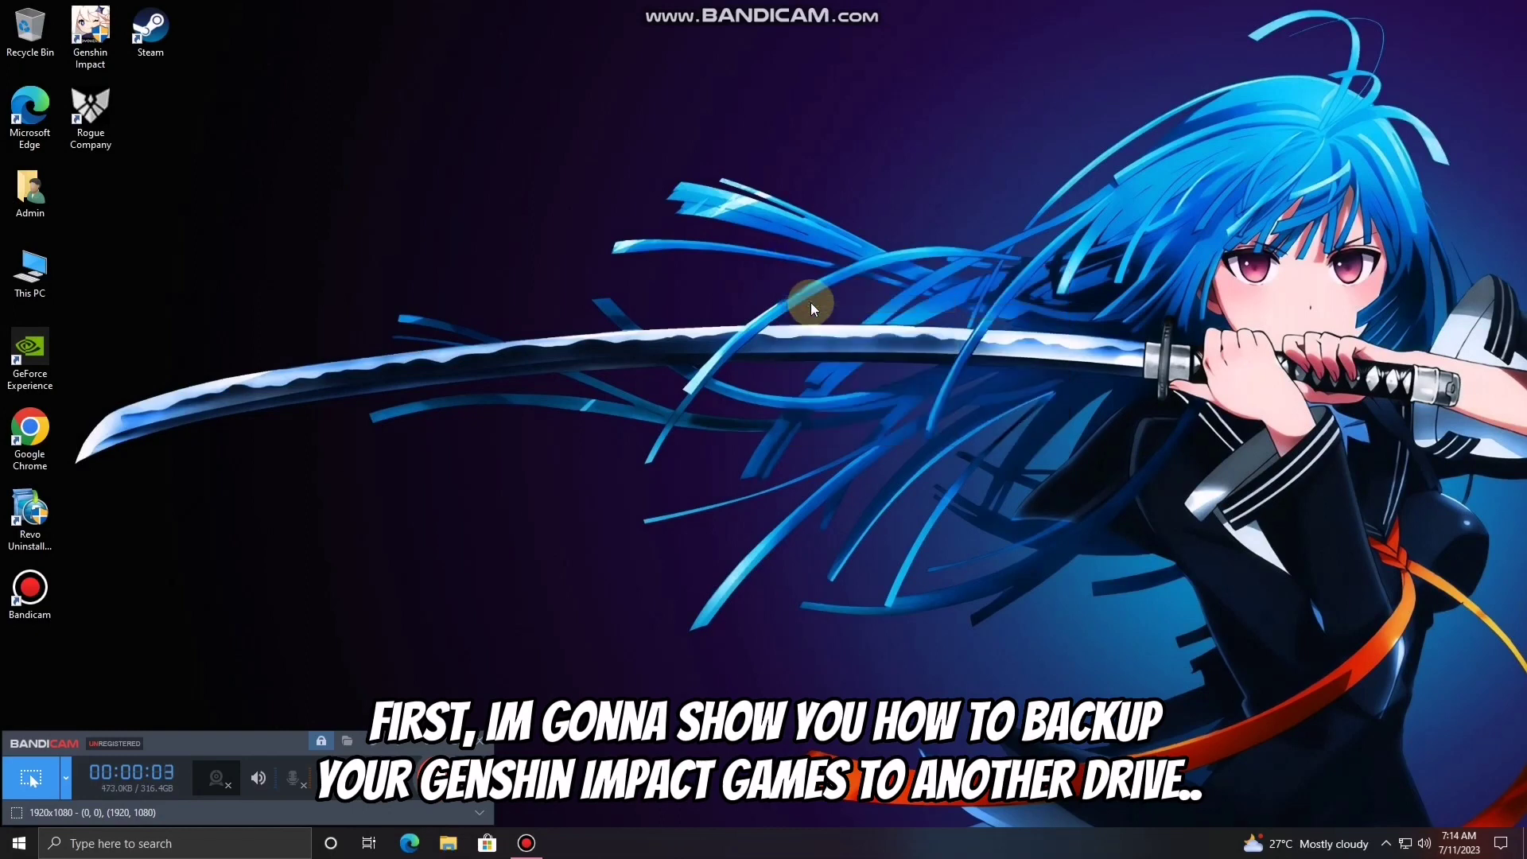
Step: Open the Genshin Impact shortcut's file location, go up to Program Files and copy the Genshin Impact folder
right_click(90, 42)
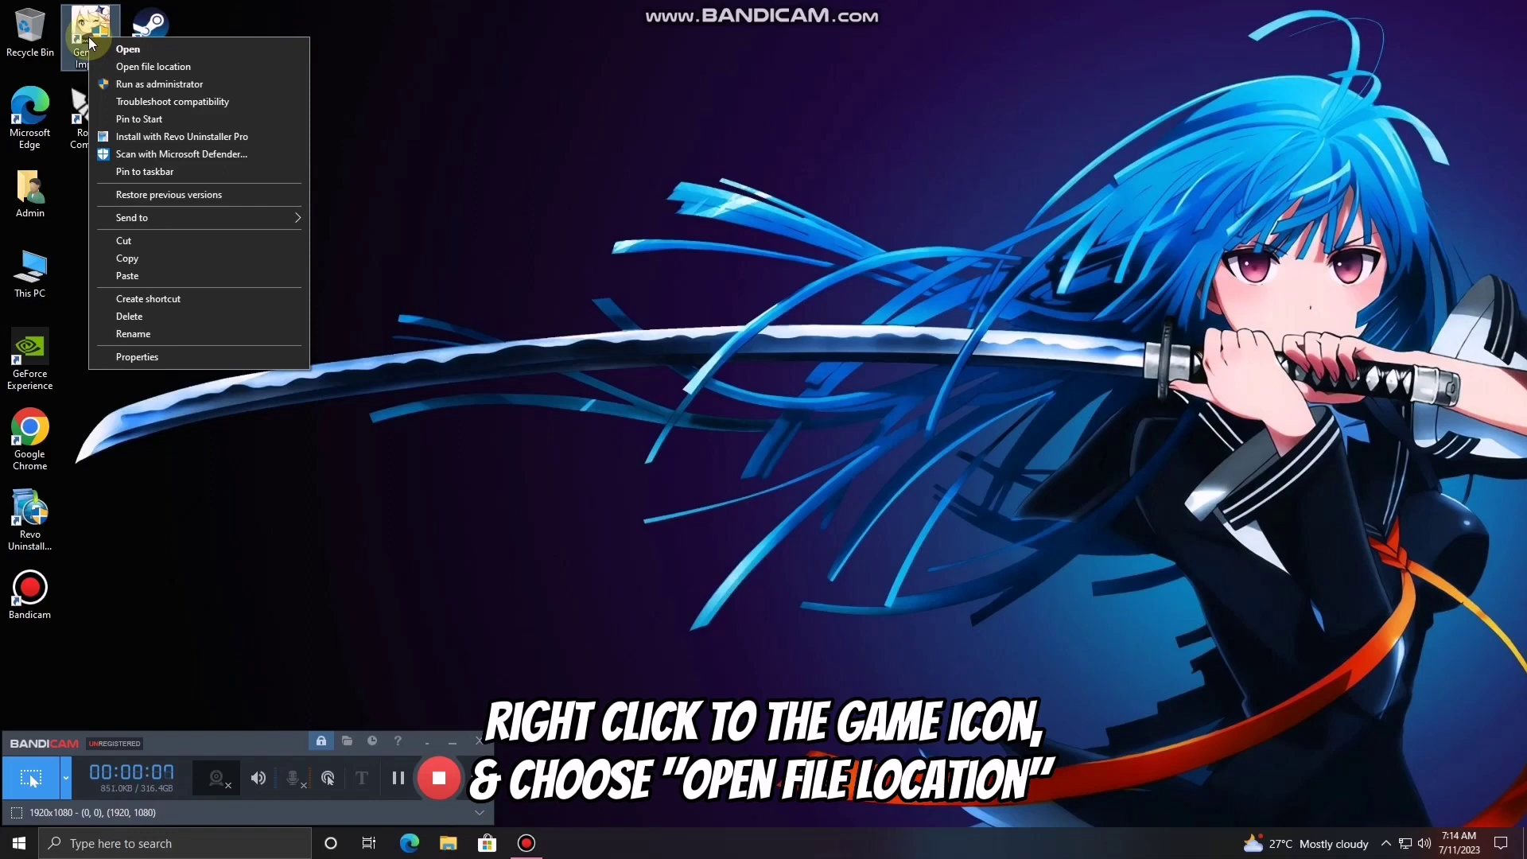
left_click(127, 67)
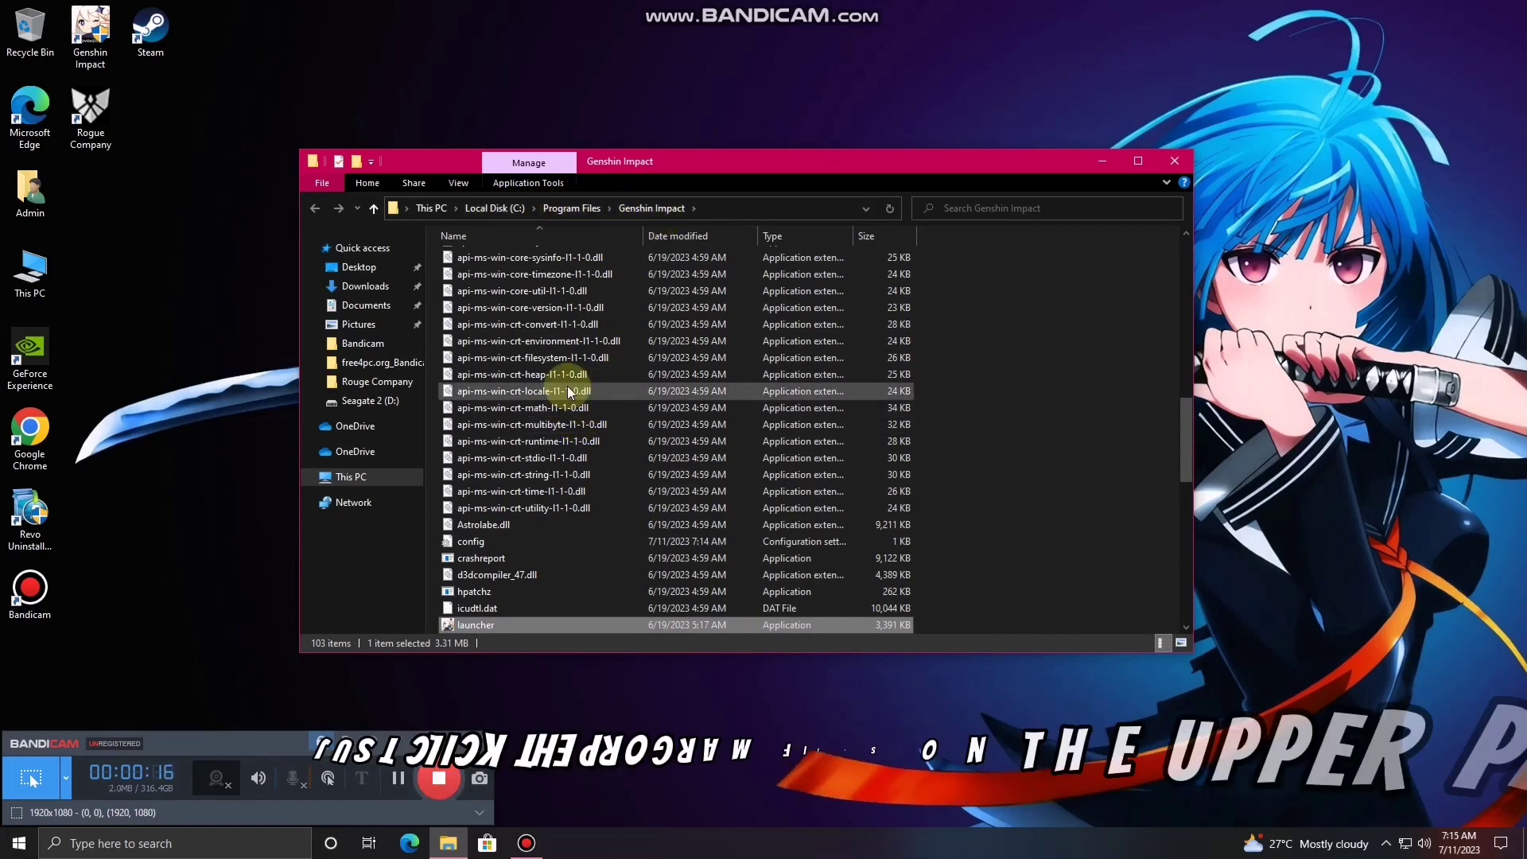
left_click(584, 207)
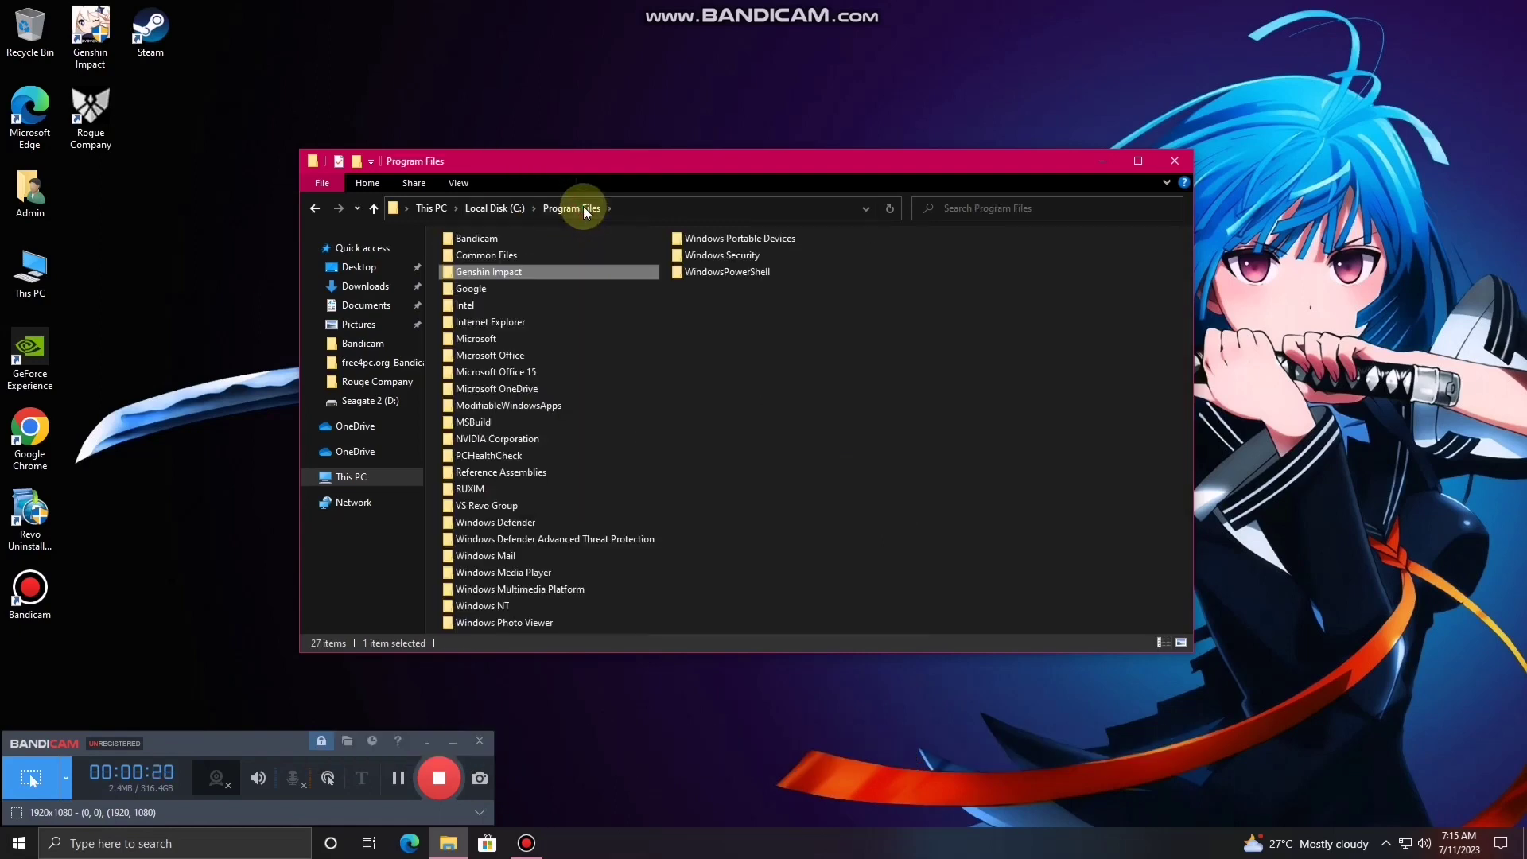
right_click(499, 273)
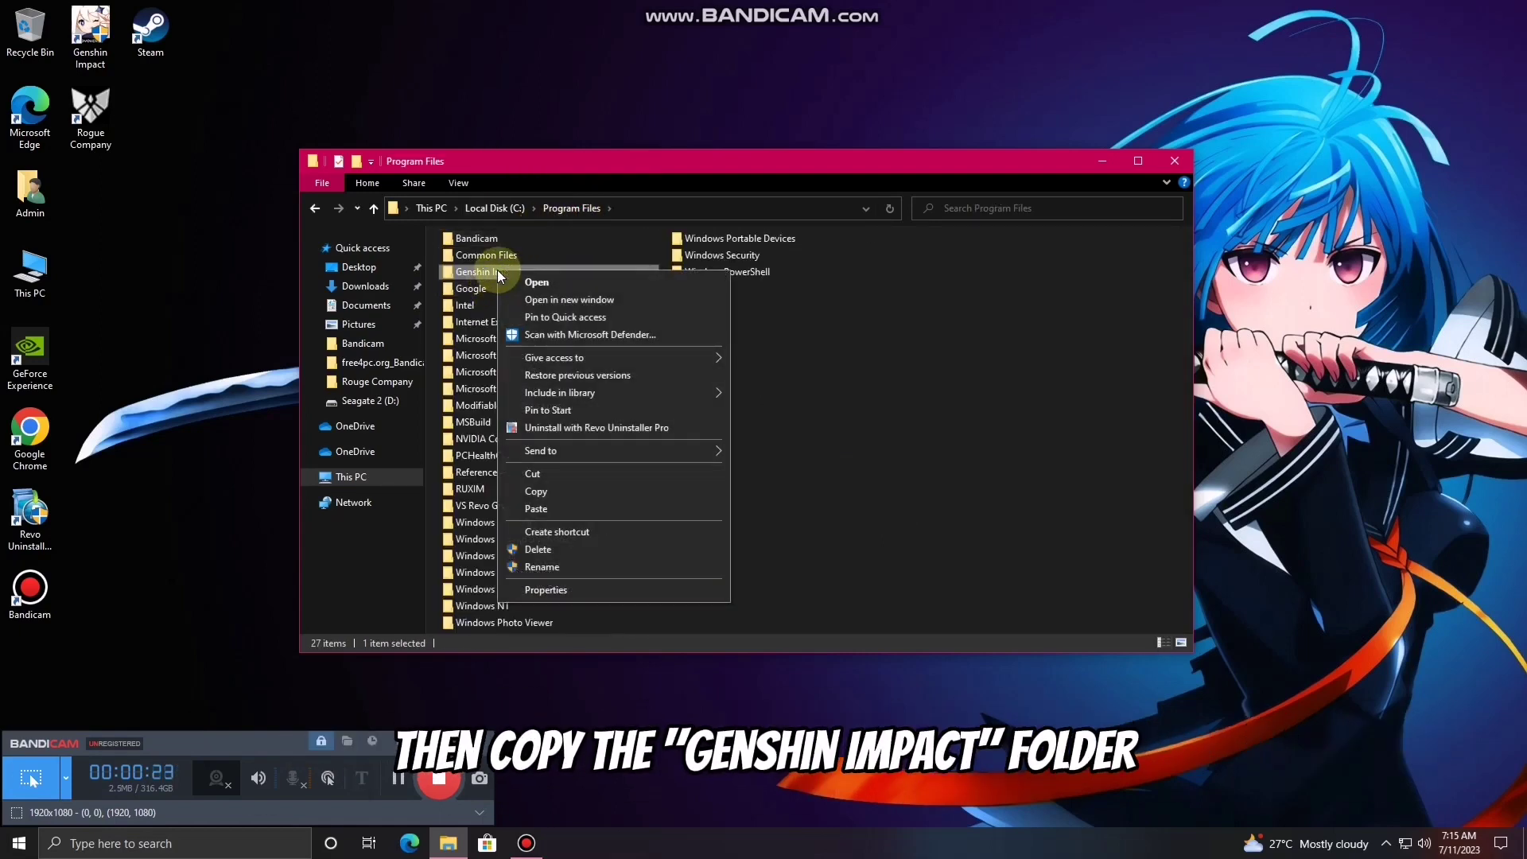
left_click(531, 493)
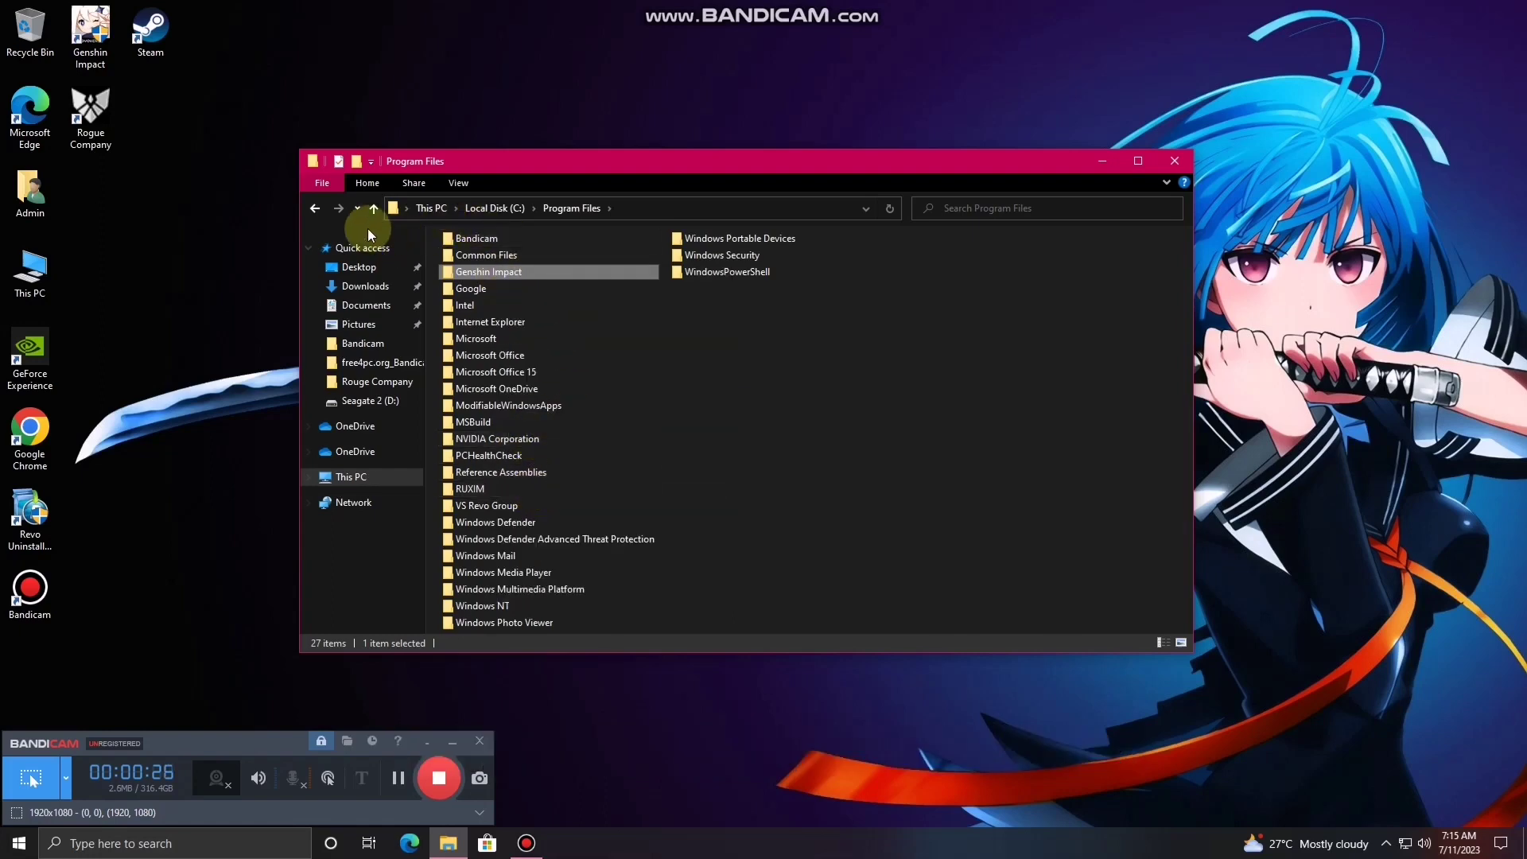
Step: Create a new folder named Genshin Impact Backup on the Seagate 2 (D:) drive
left_click(313, 208)
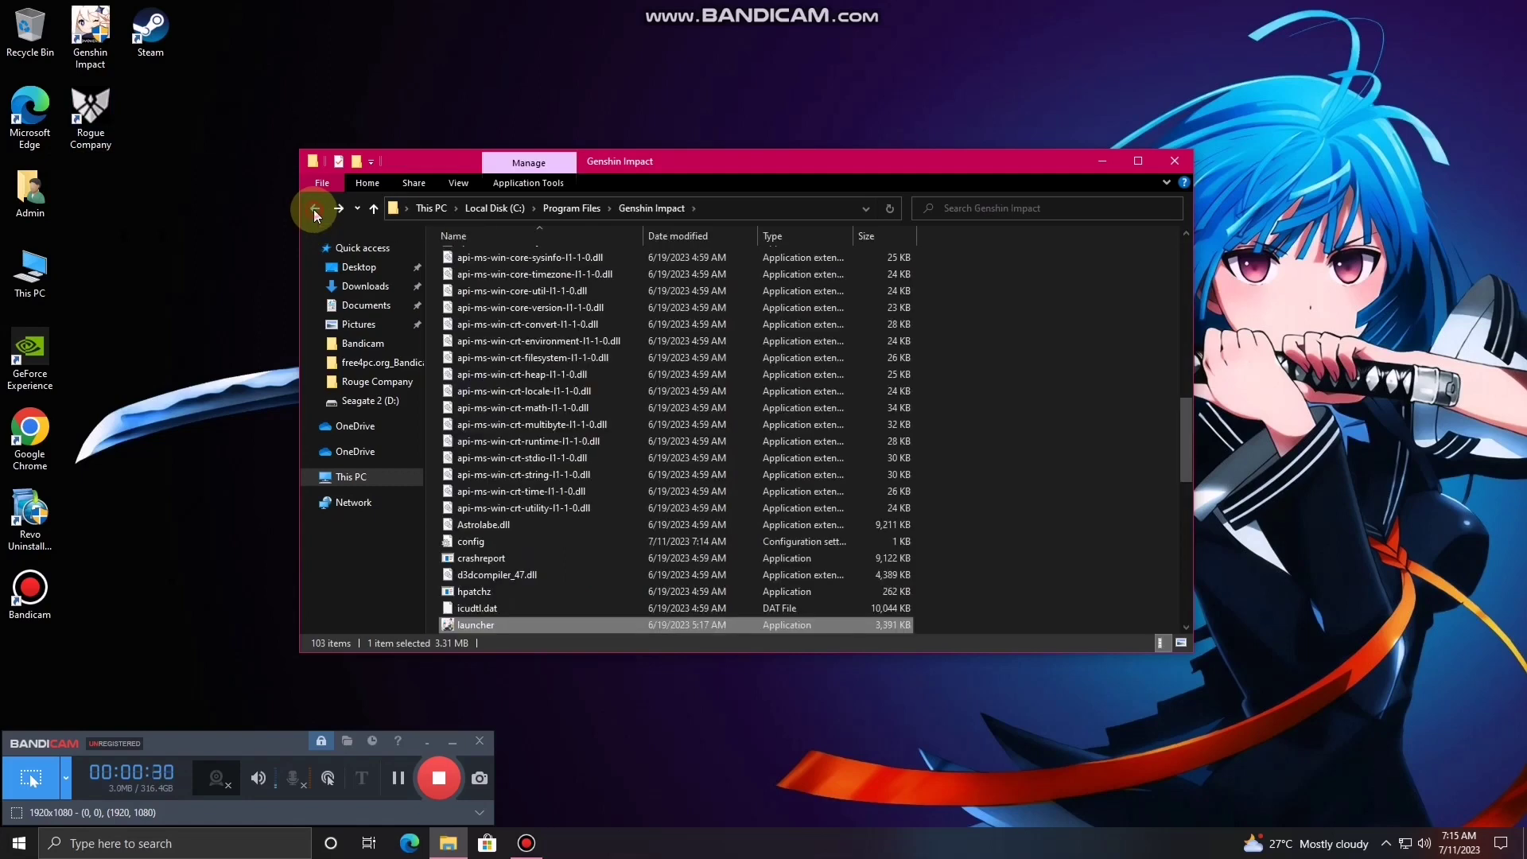
left_click(328, 481)
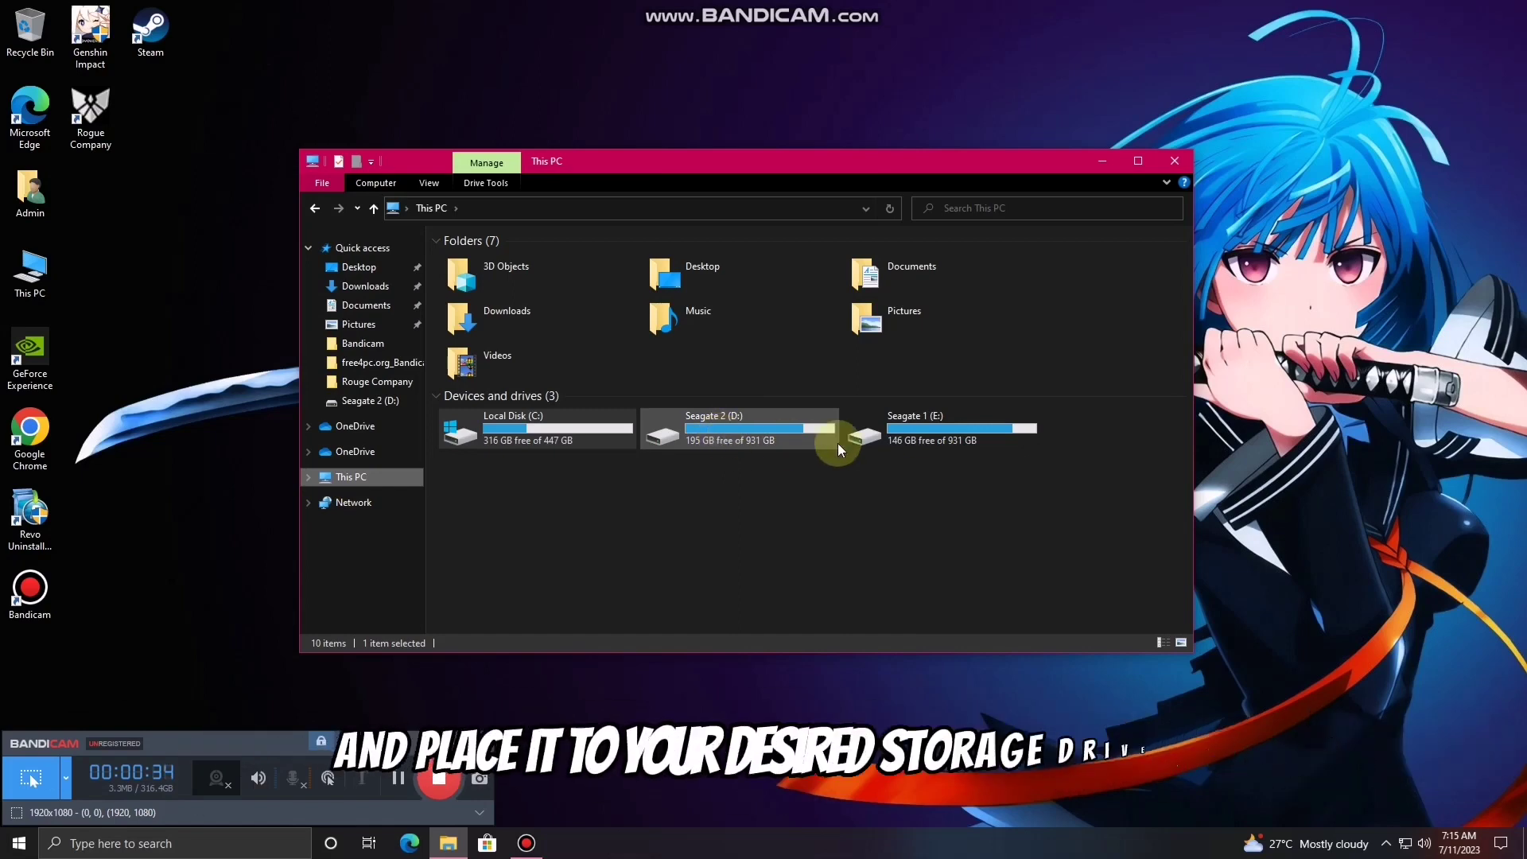
double_click(770, 423)
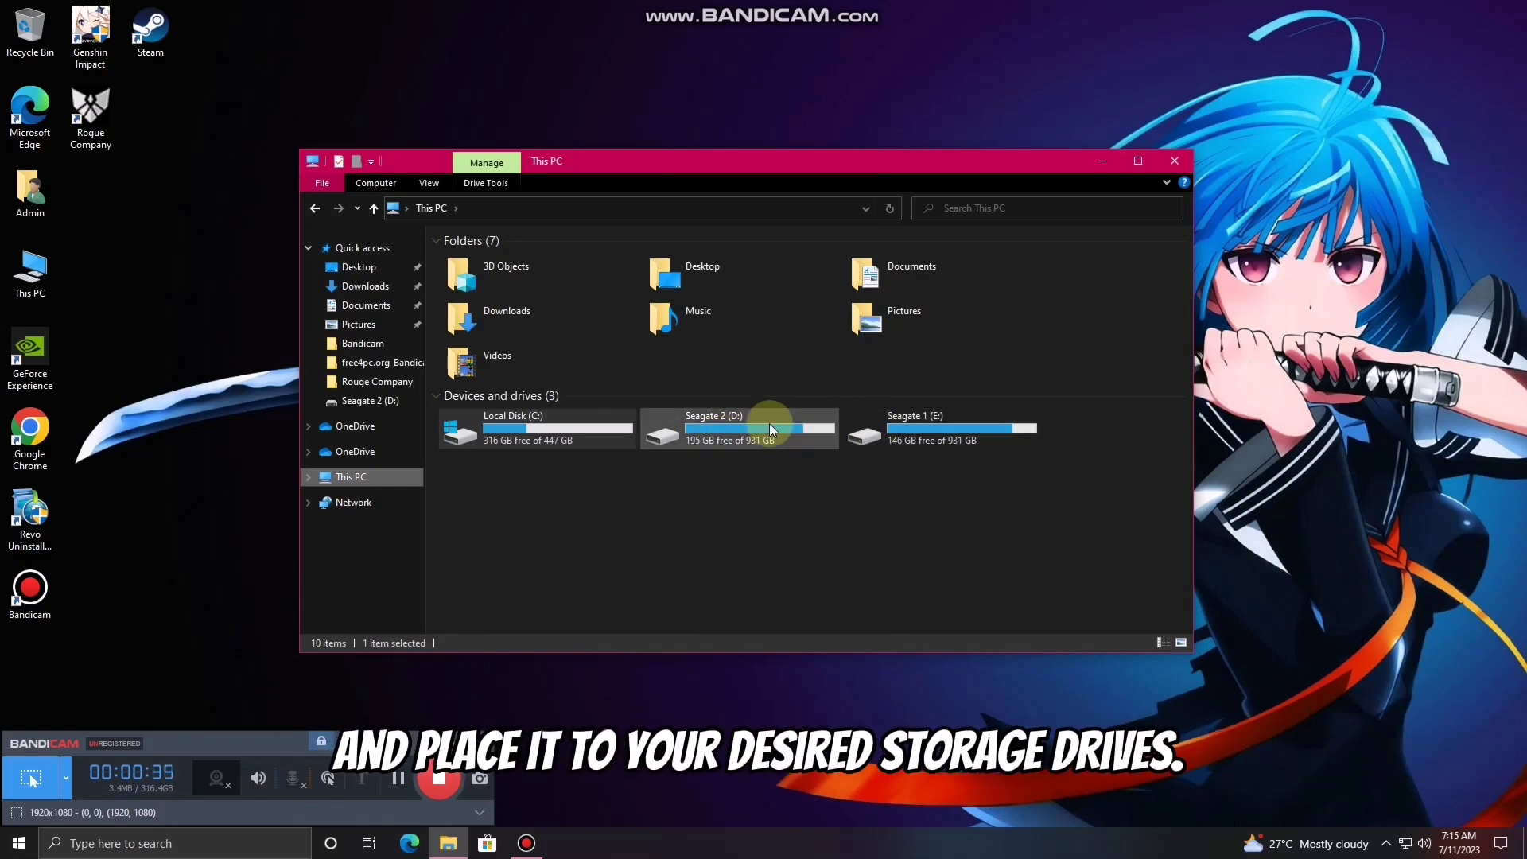
right_click(832, 542)
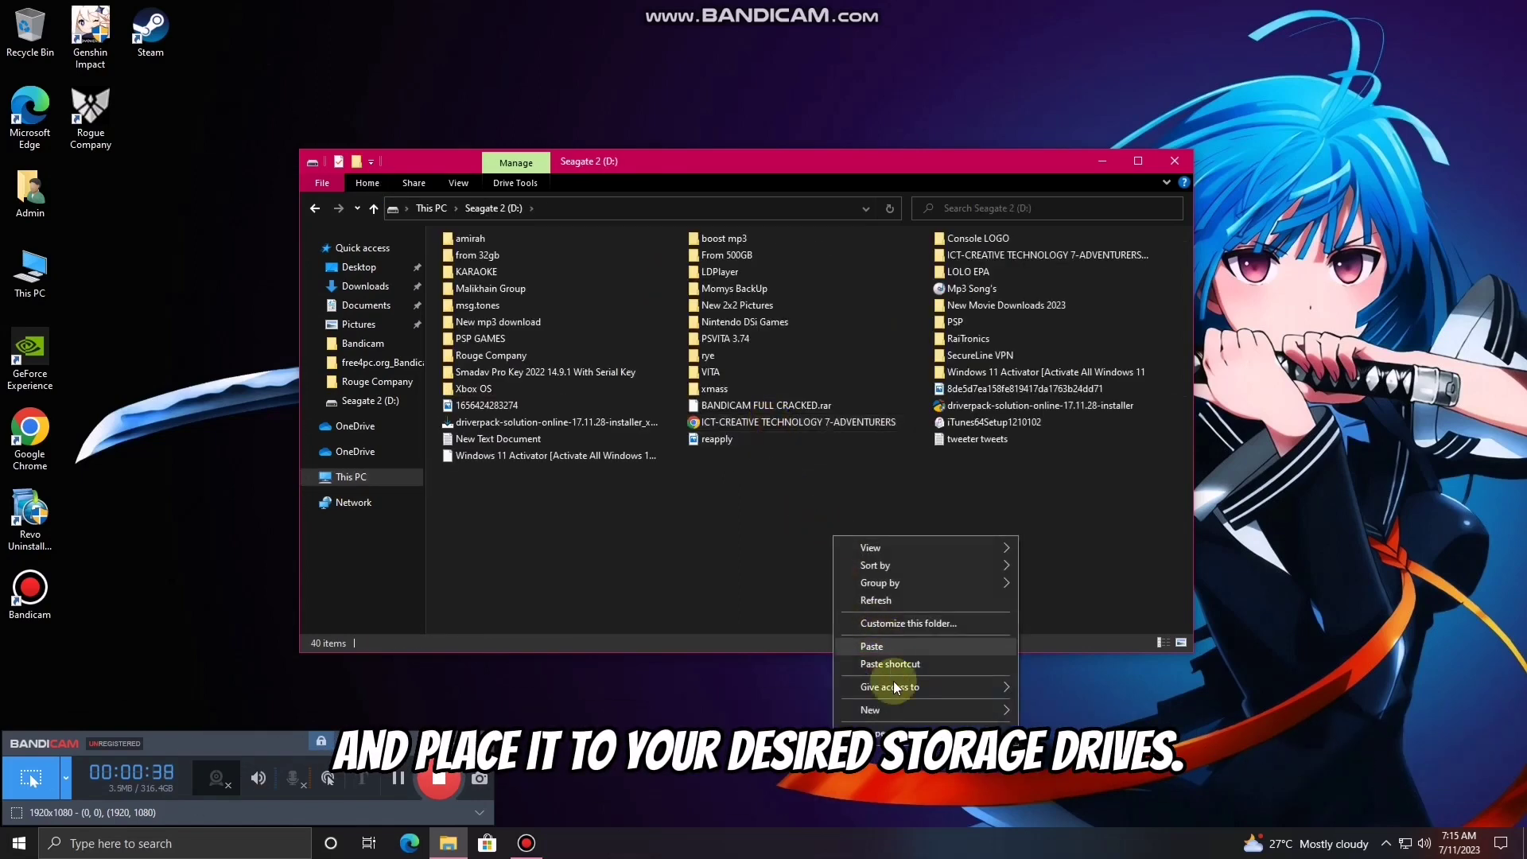
mouse_move(899, 708)
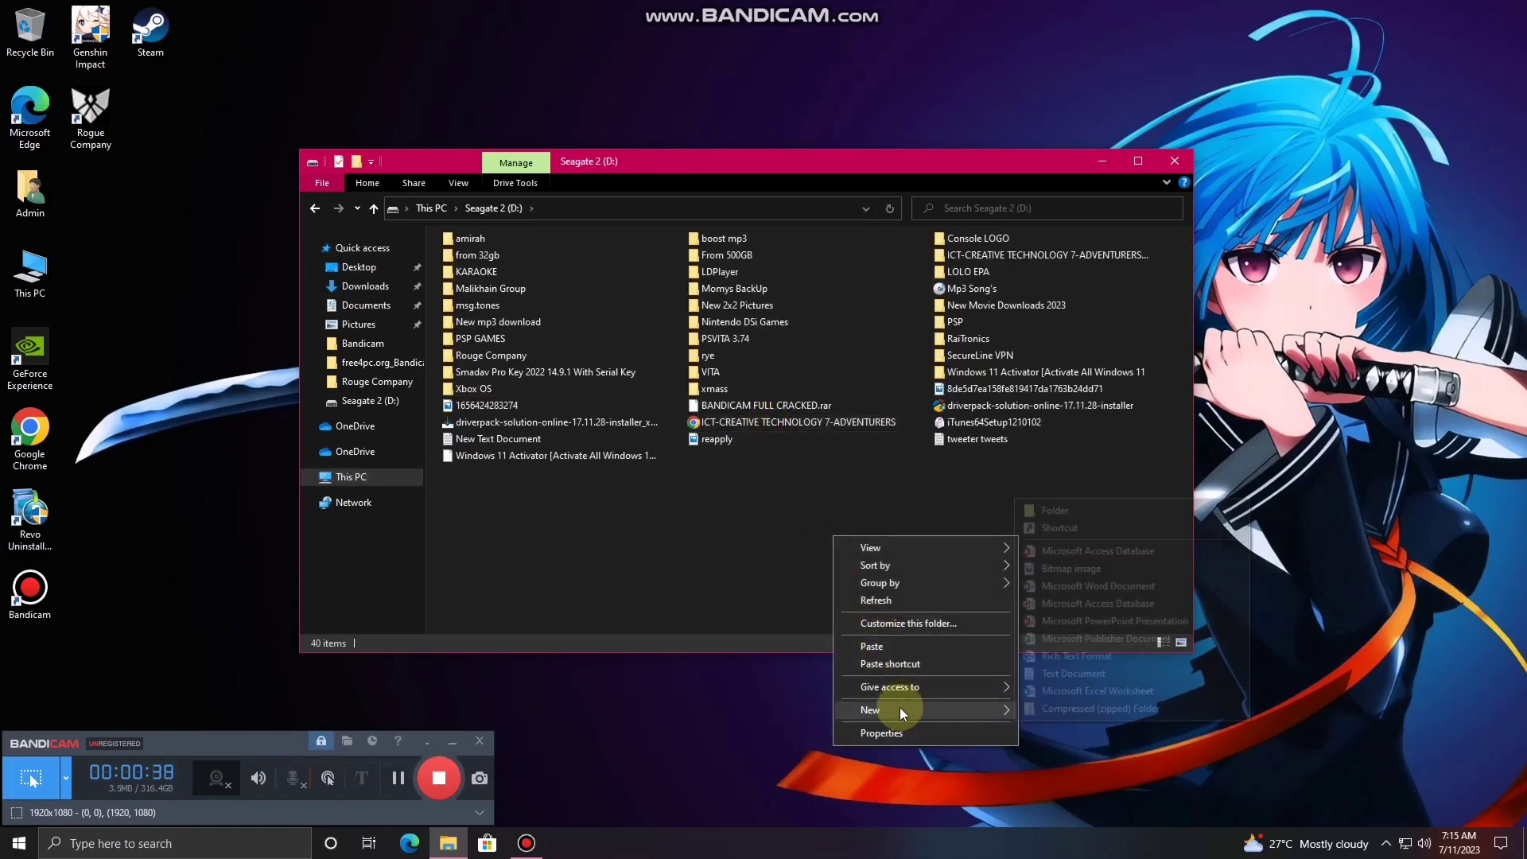
left_click(1049, 508)
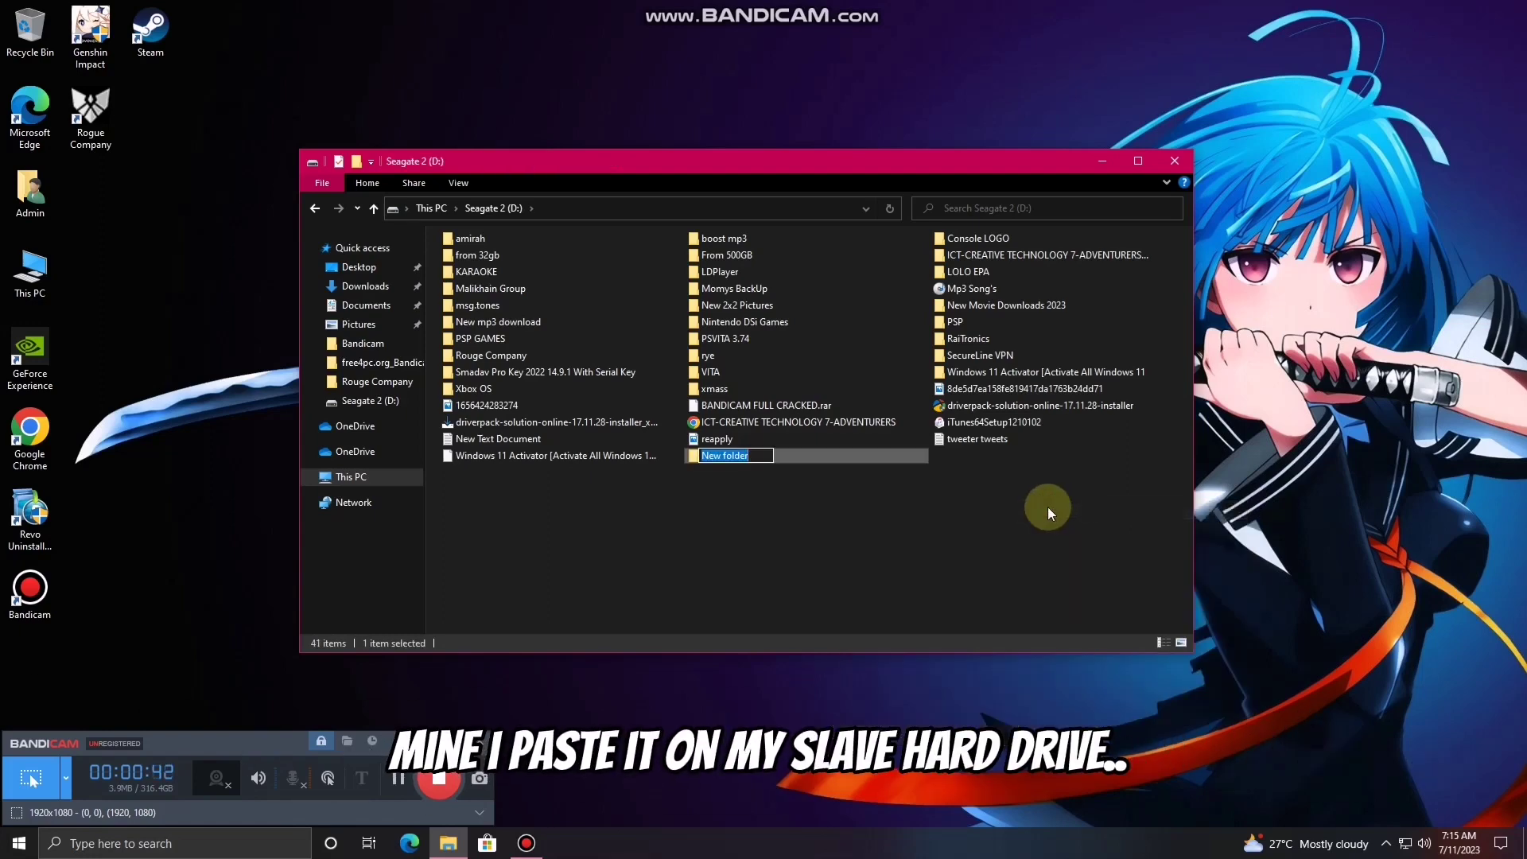
type("Genshin Impact")
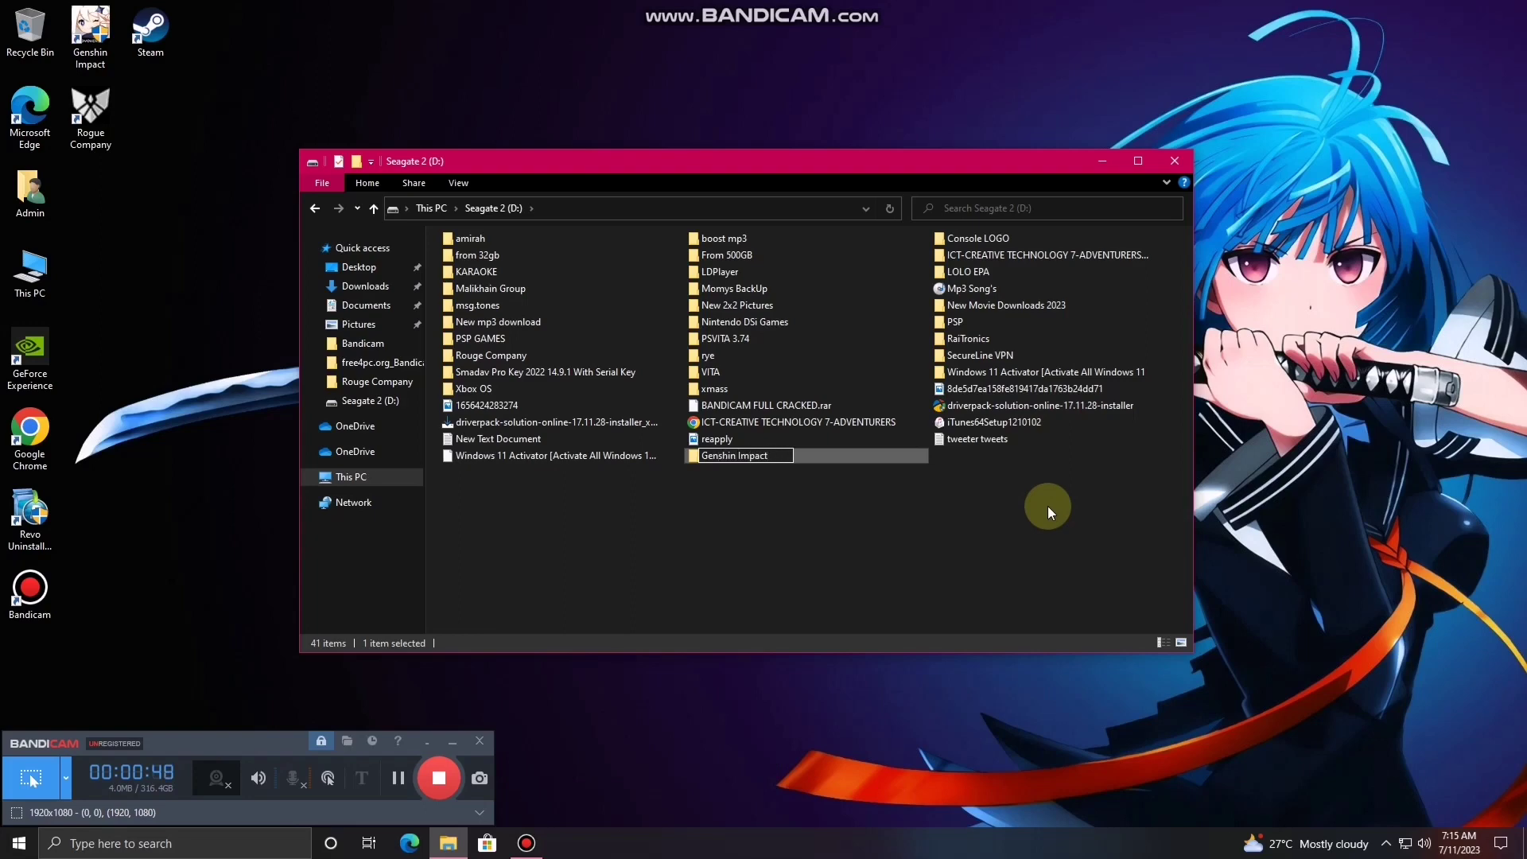
type("Backup")
left_click(1048, 506)
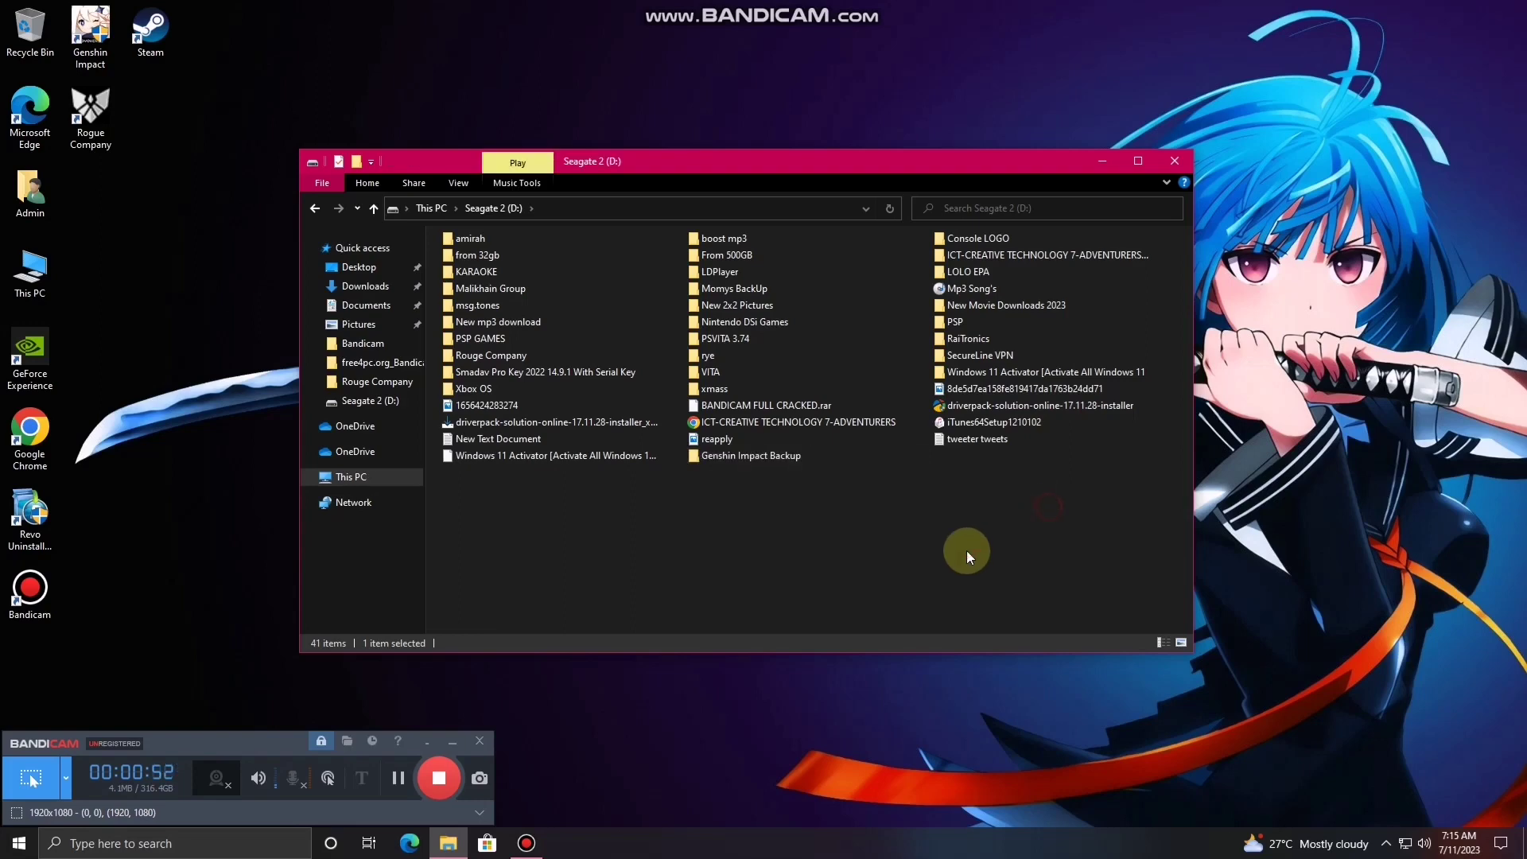
Step: Paste the copied game folder into the Genshin Impact Backup folder and check the copy progress
double_click(763, 455)
right_click(647, 393)
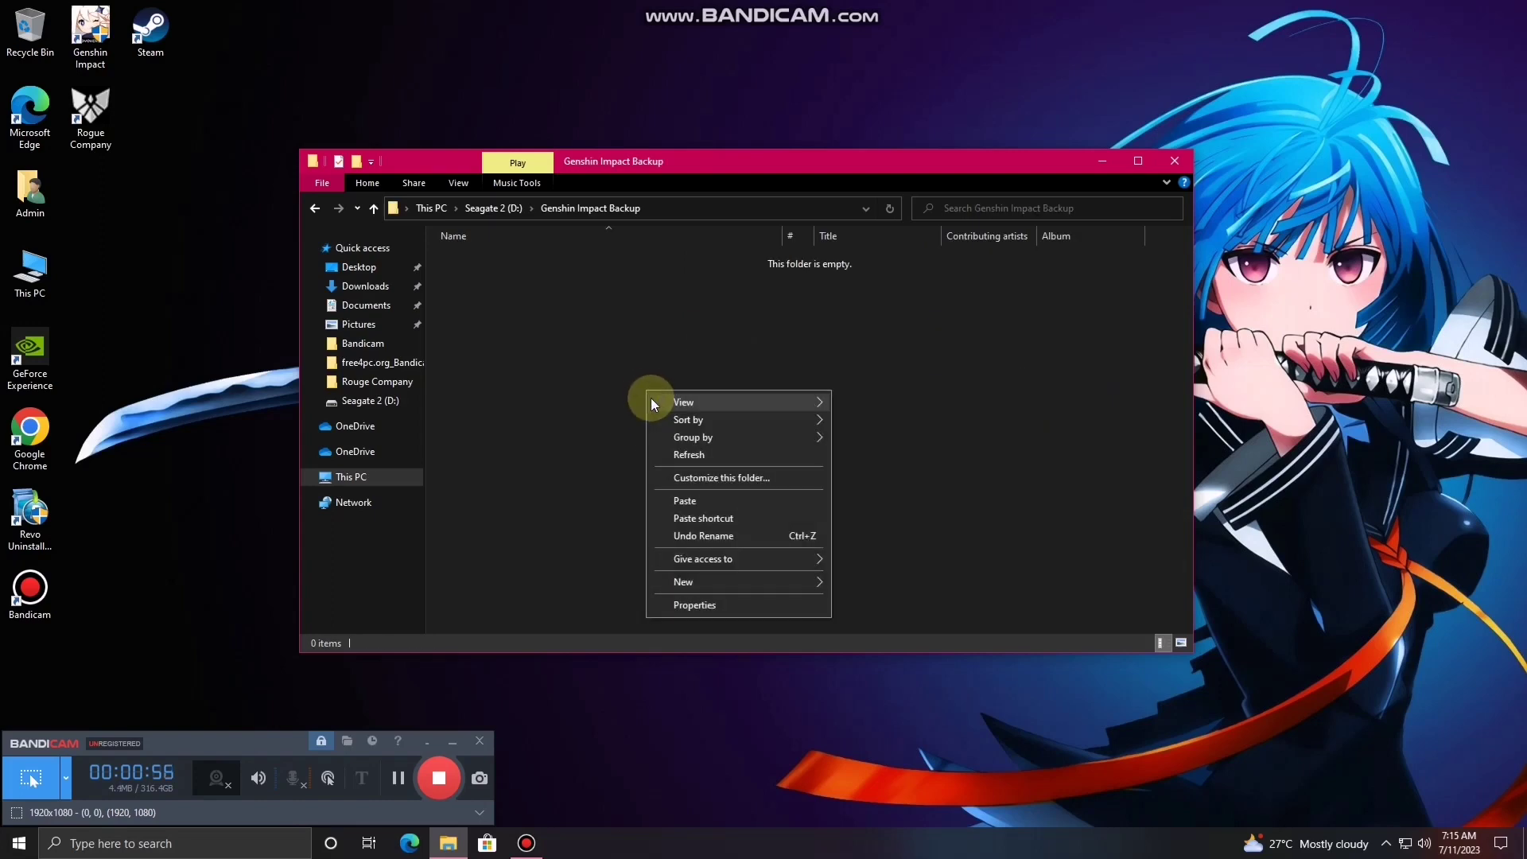
left_click(691, 501)
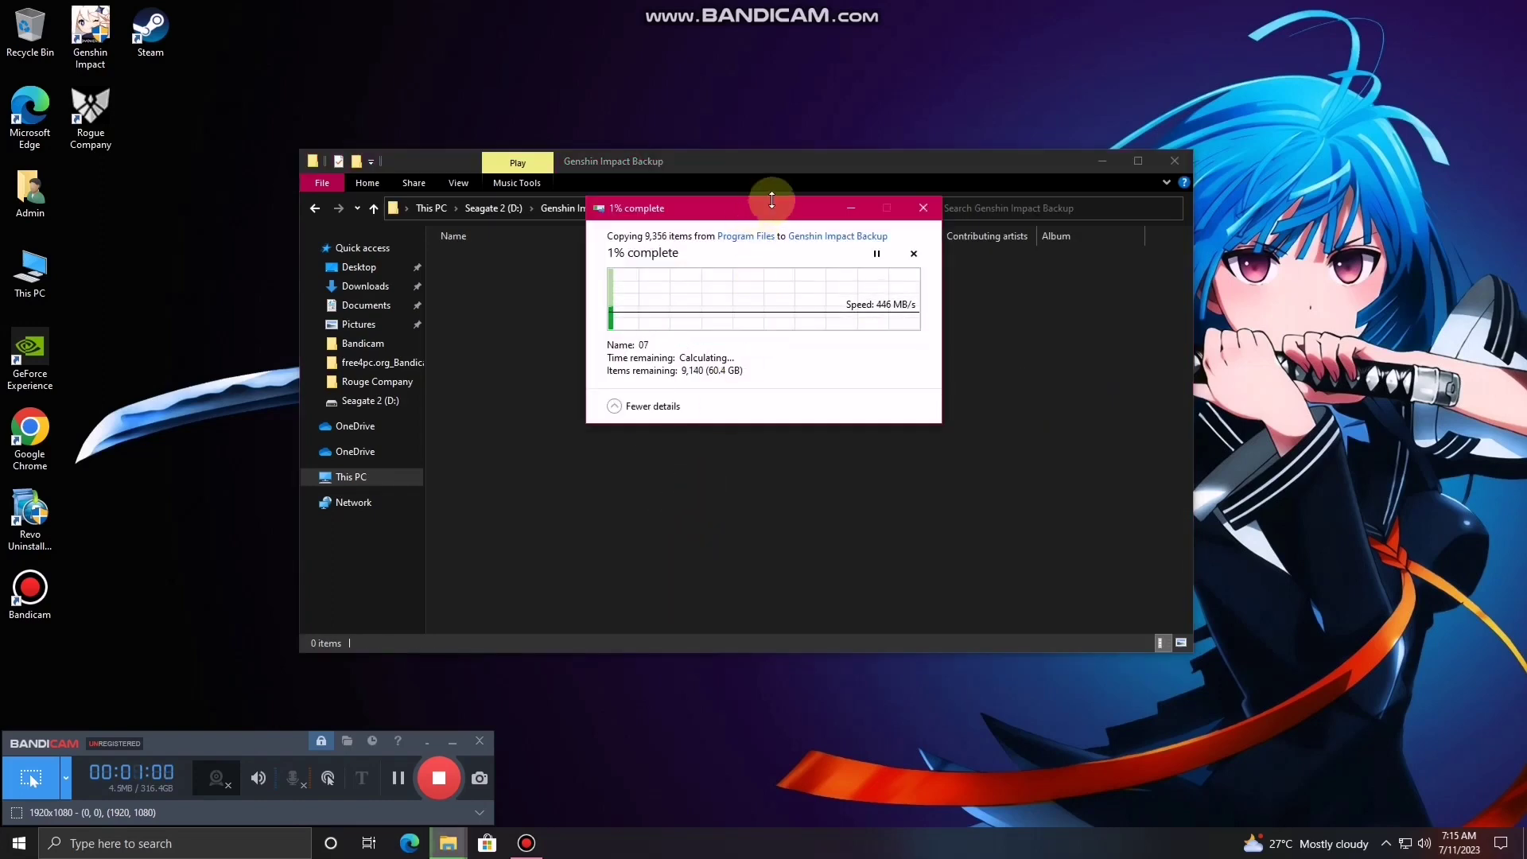
left_click_drag(763, 210, 757, 359)
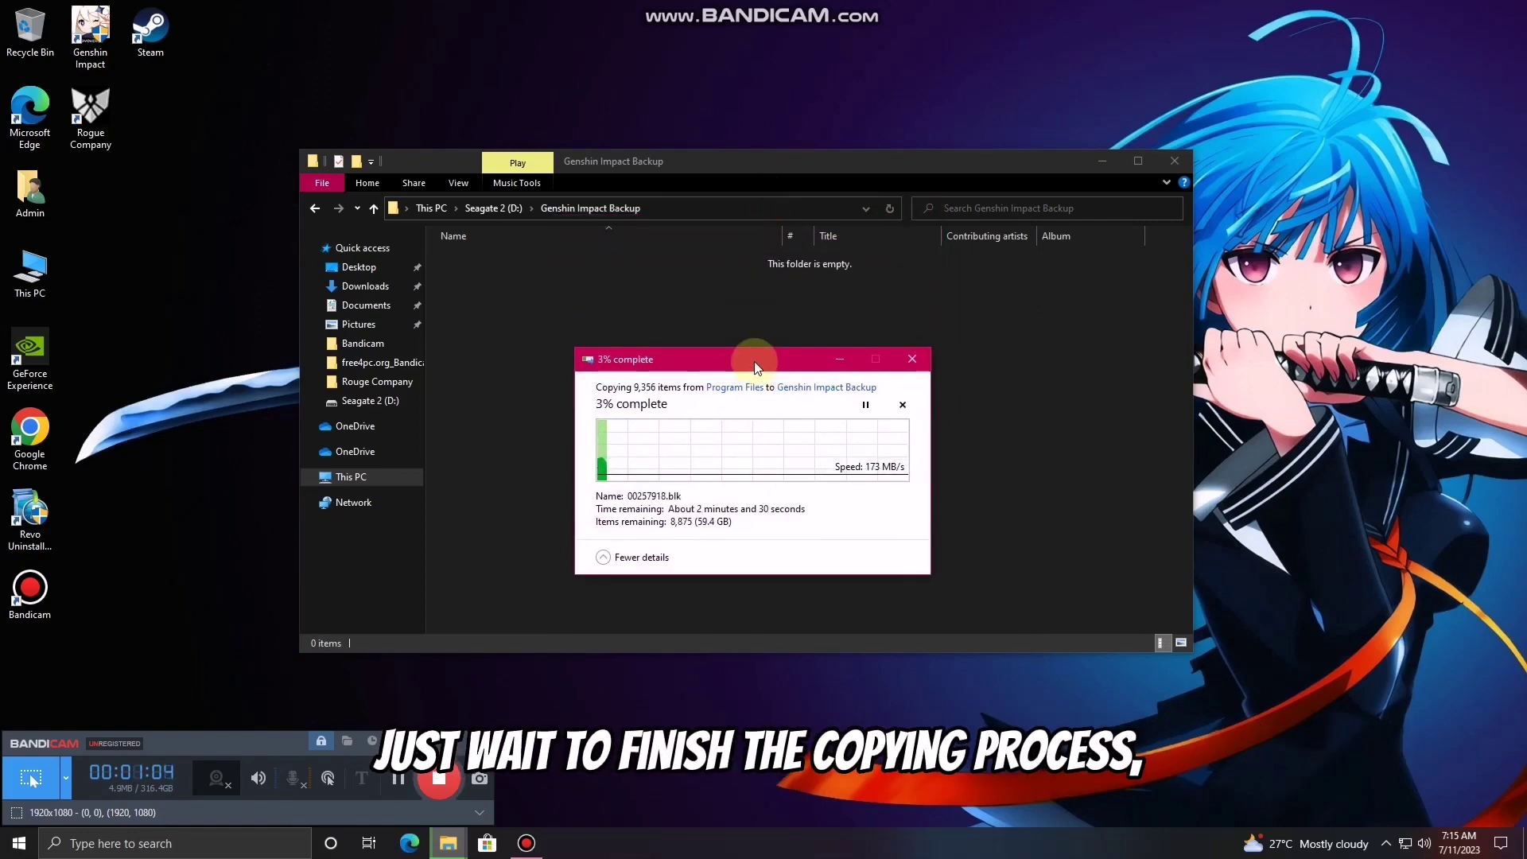
right_click(482, 471)
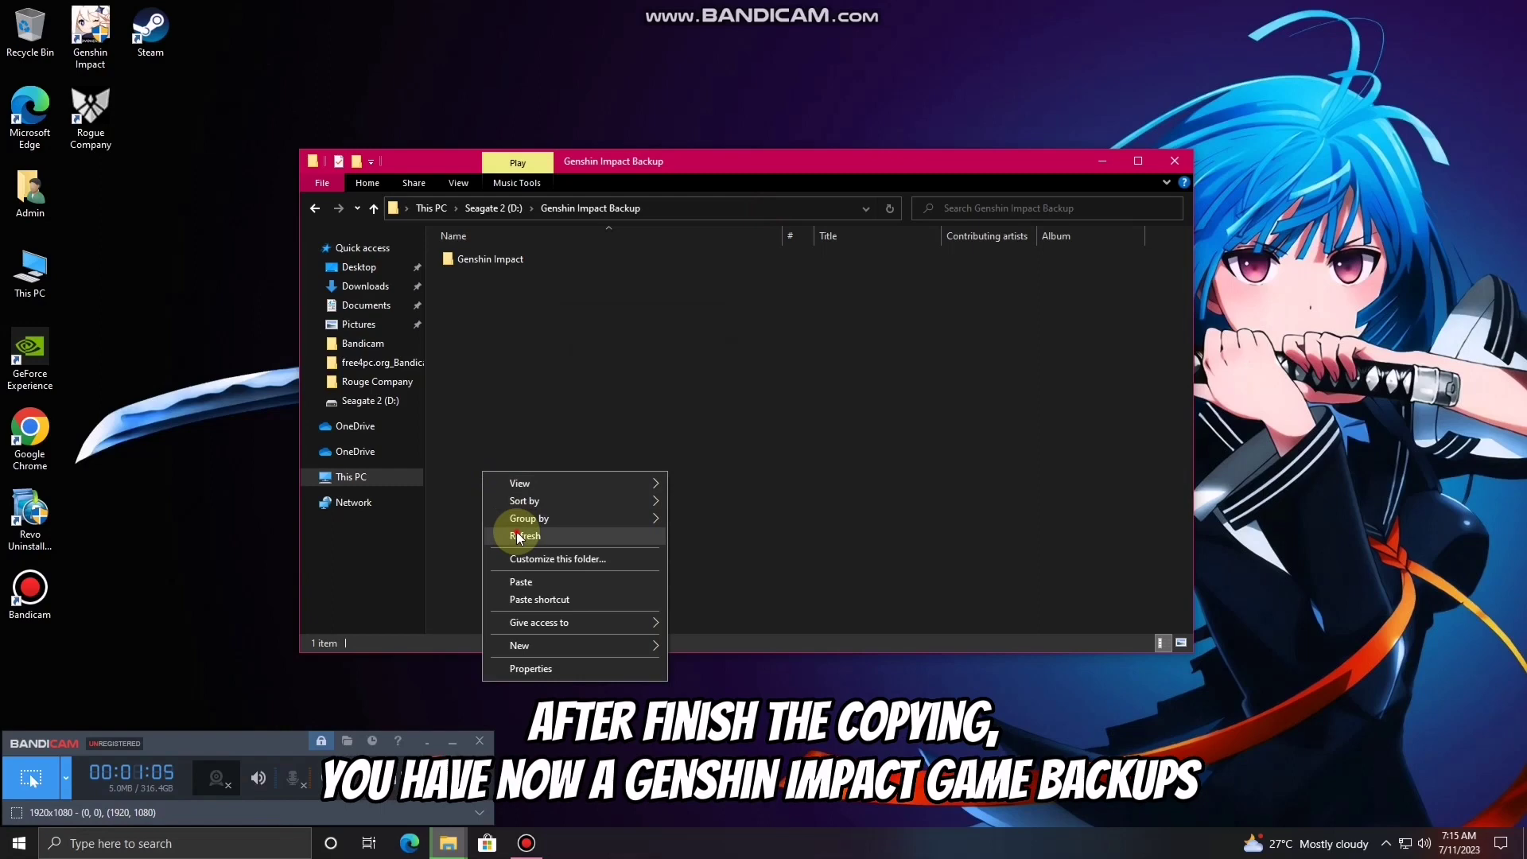
left_click(518, 536)
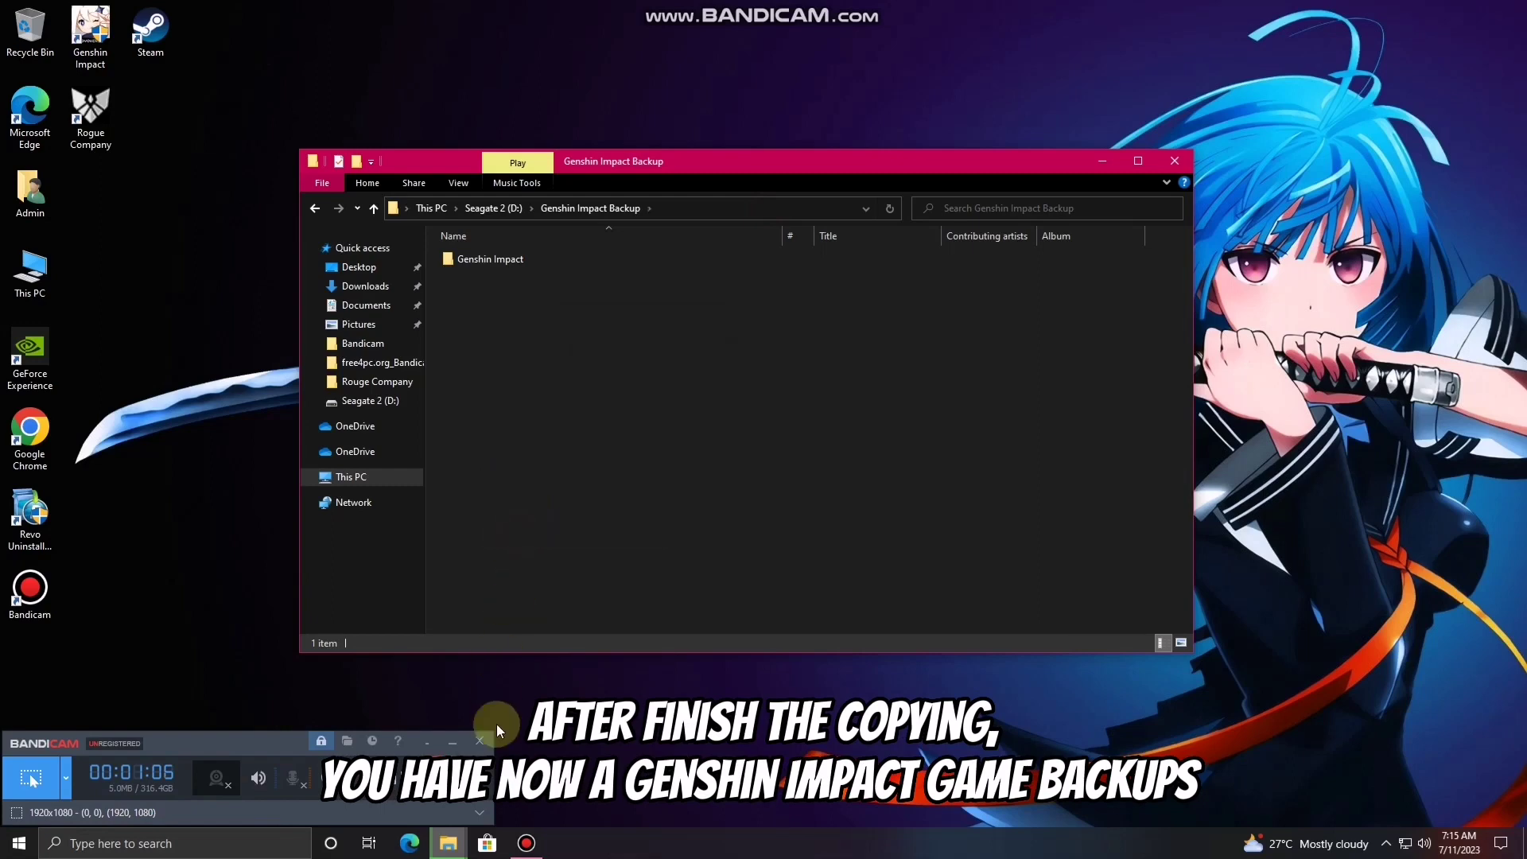
mouse_move(448, 845)
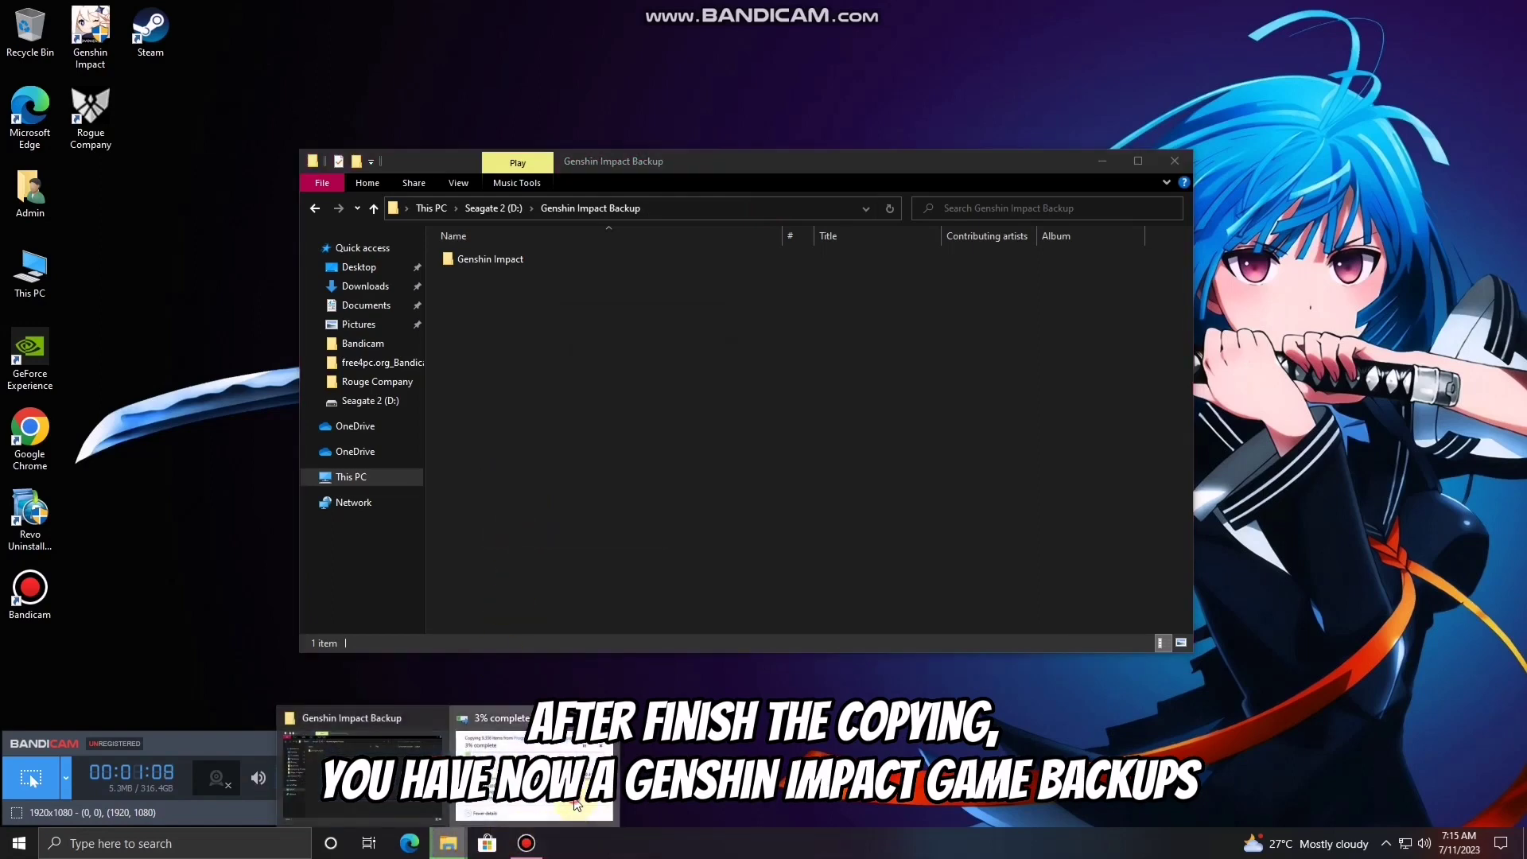
left_click(534, 768)
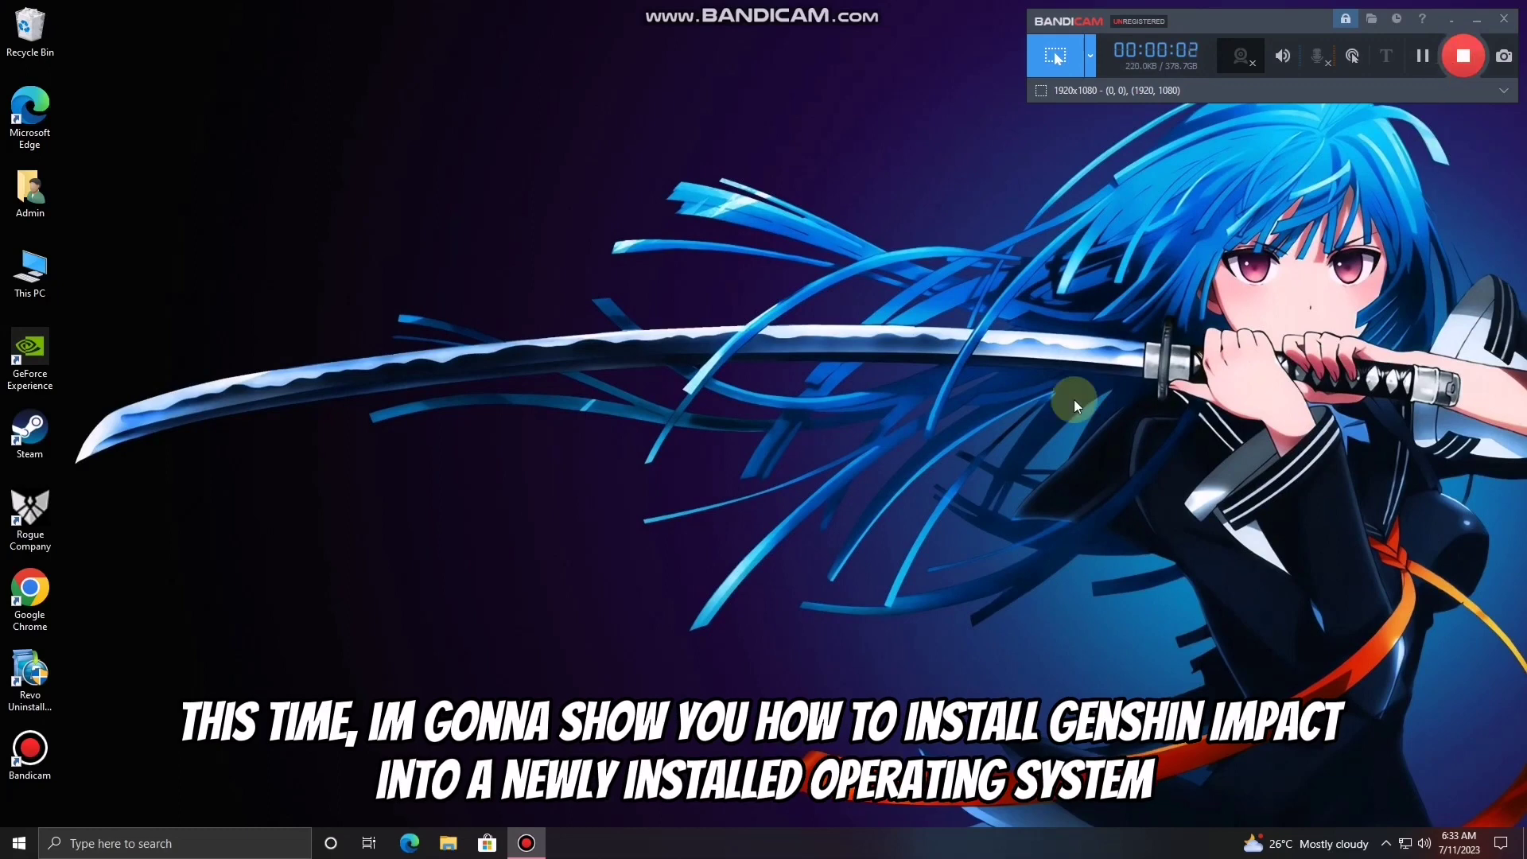
right_click(813, 301)
left_click(833, 340)
right_click(833, 338)
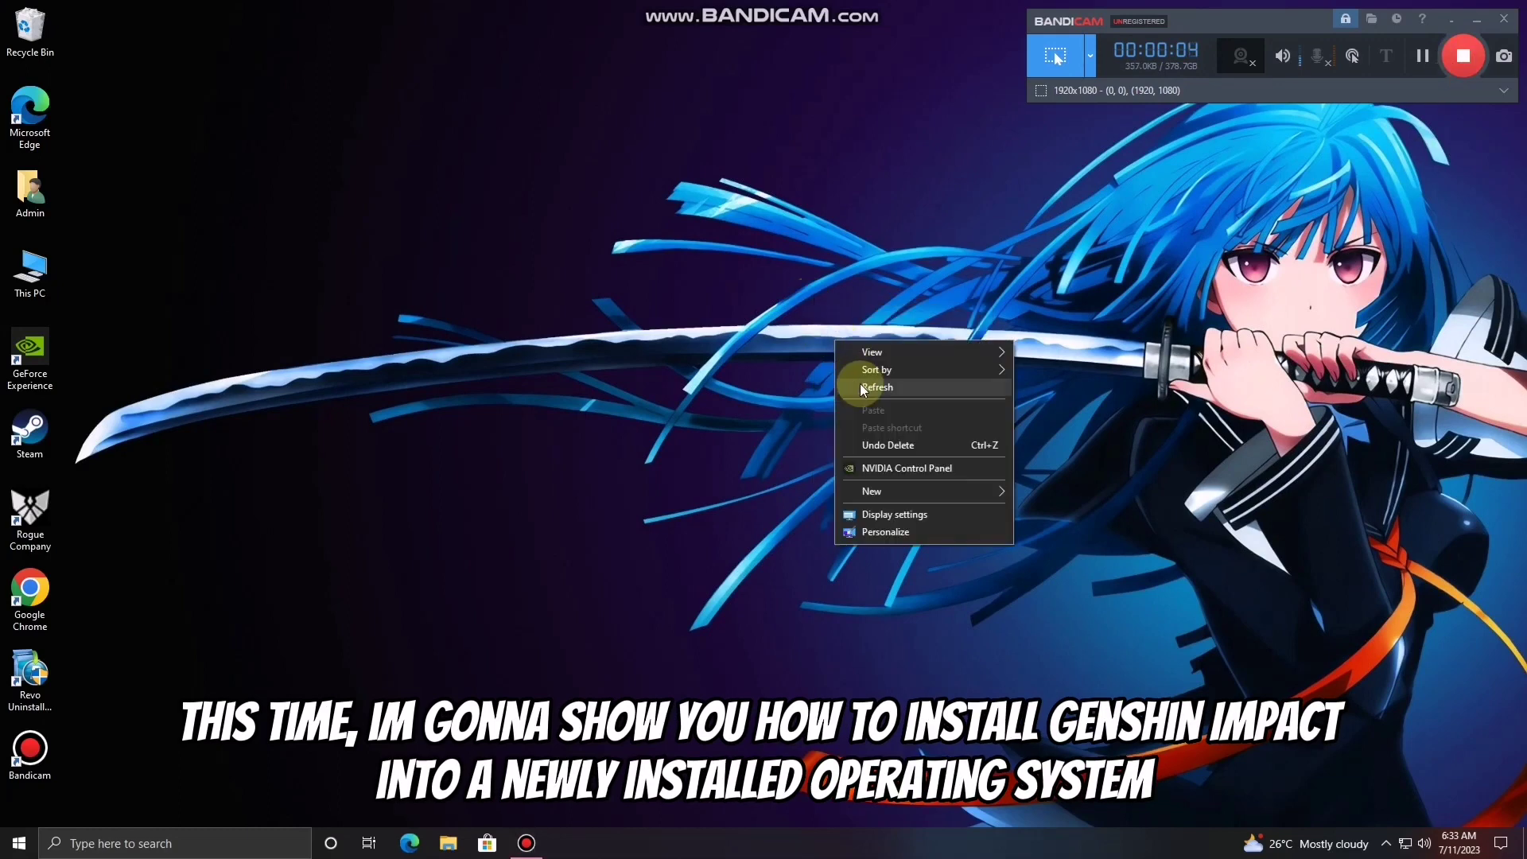
left_click(851, 385)
right_click(850, 379)
left_click(874, 404)
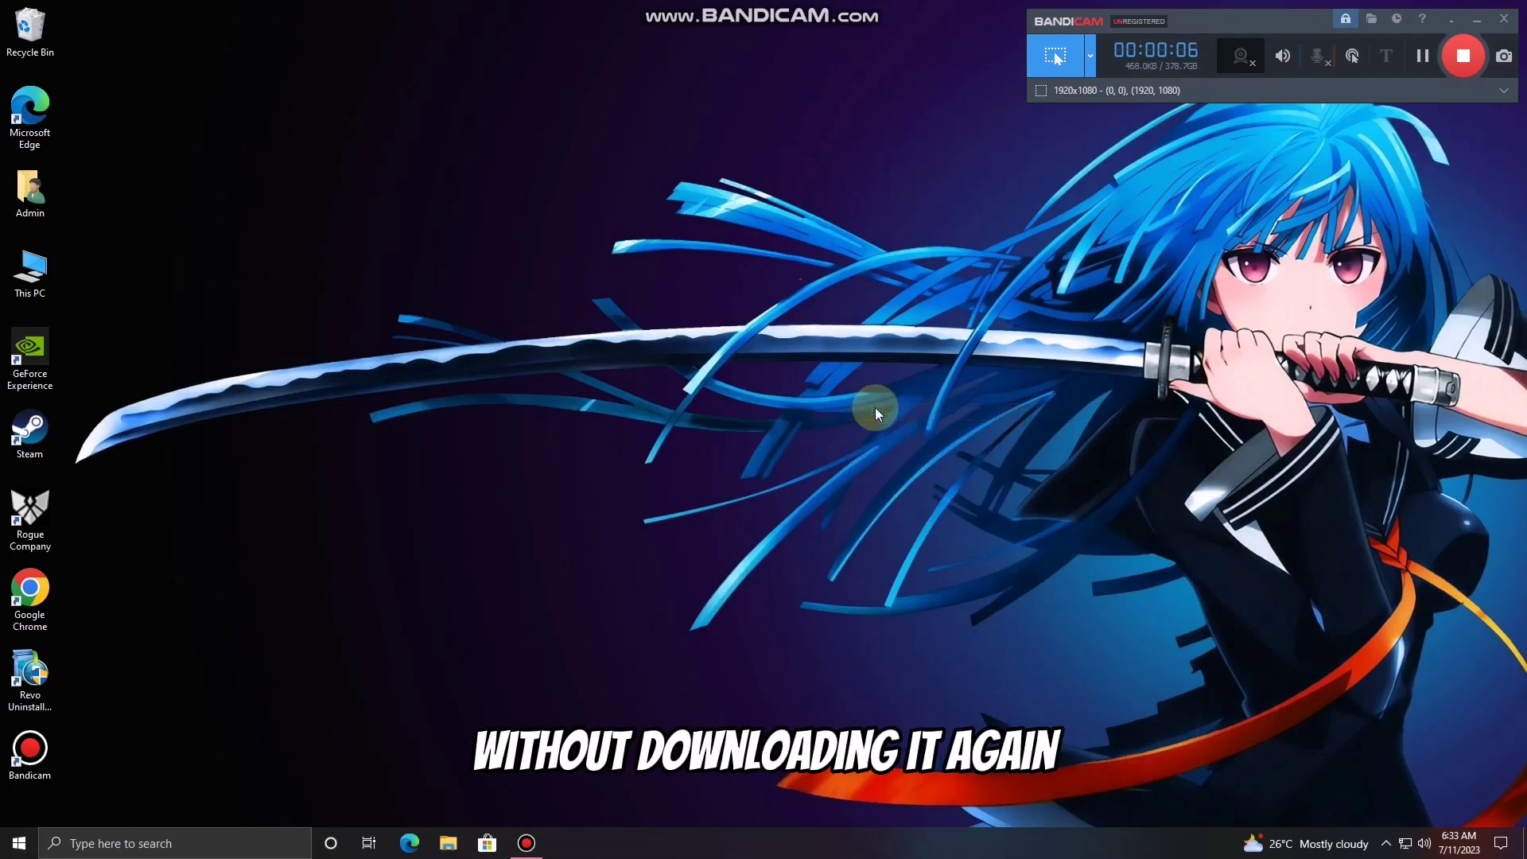
Step: Check the properties of the Genshin Impact folder inside Genshin Impact Backup on the Seagate 2 (D:) drive
double_click(24, 272)
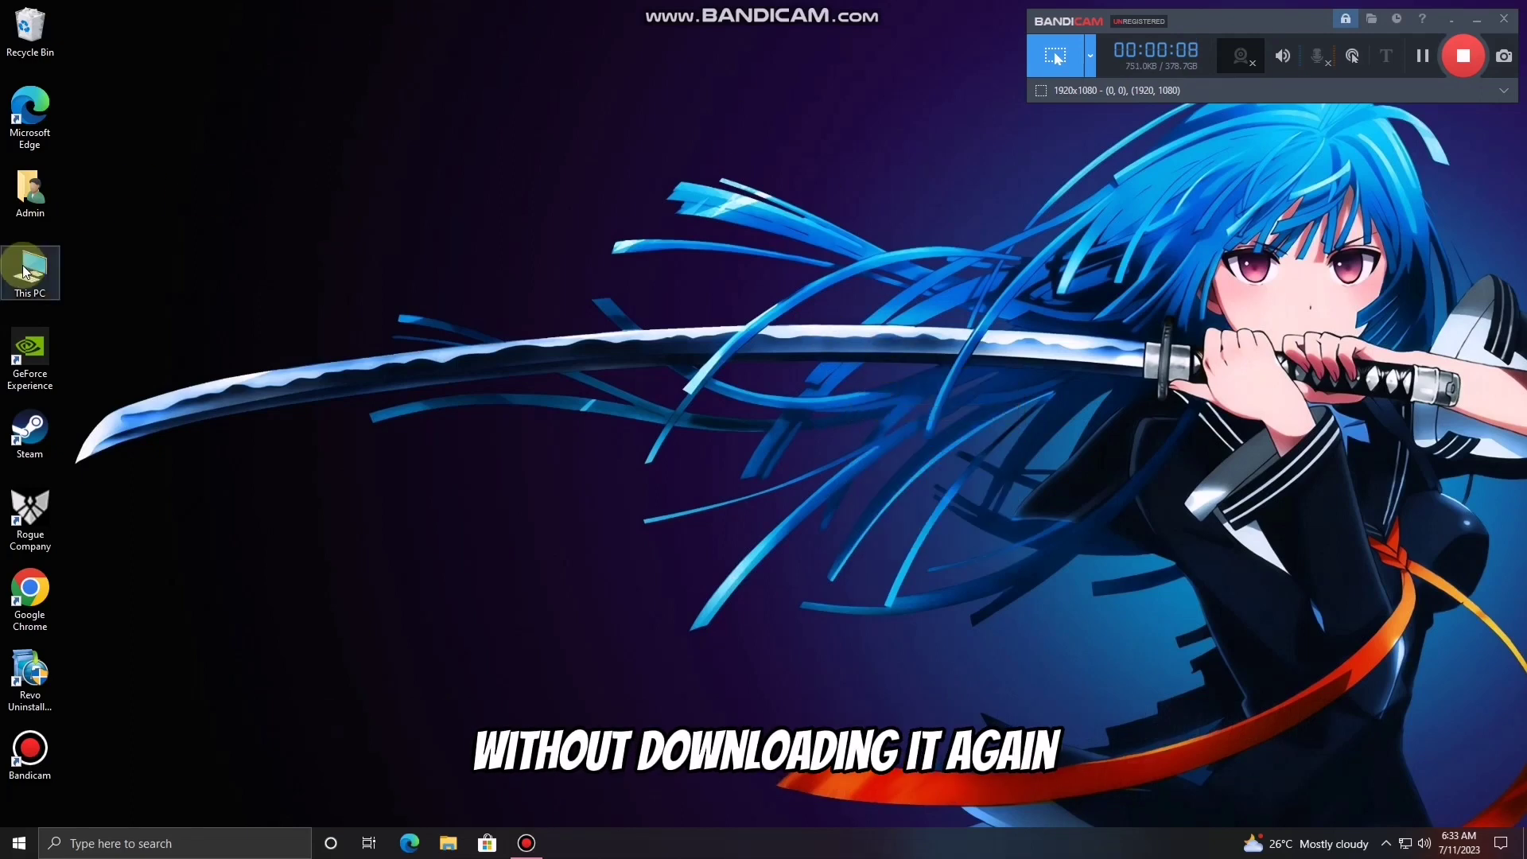
left_click_drag(692, 215, 655, 205)
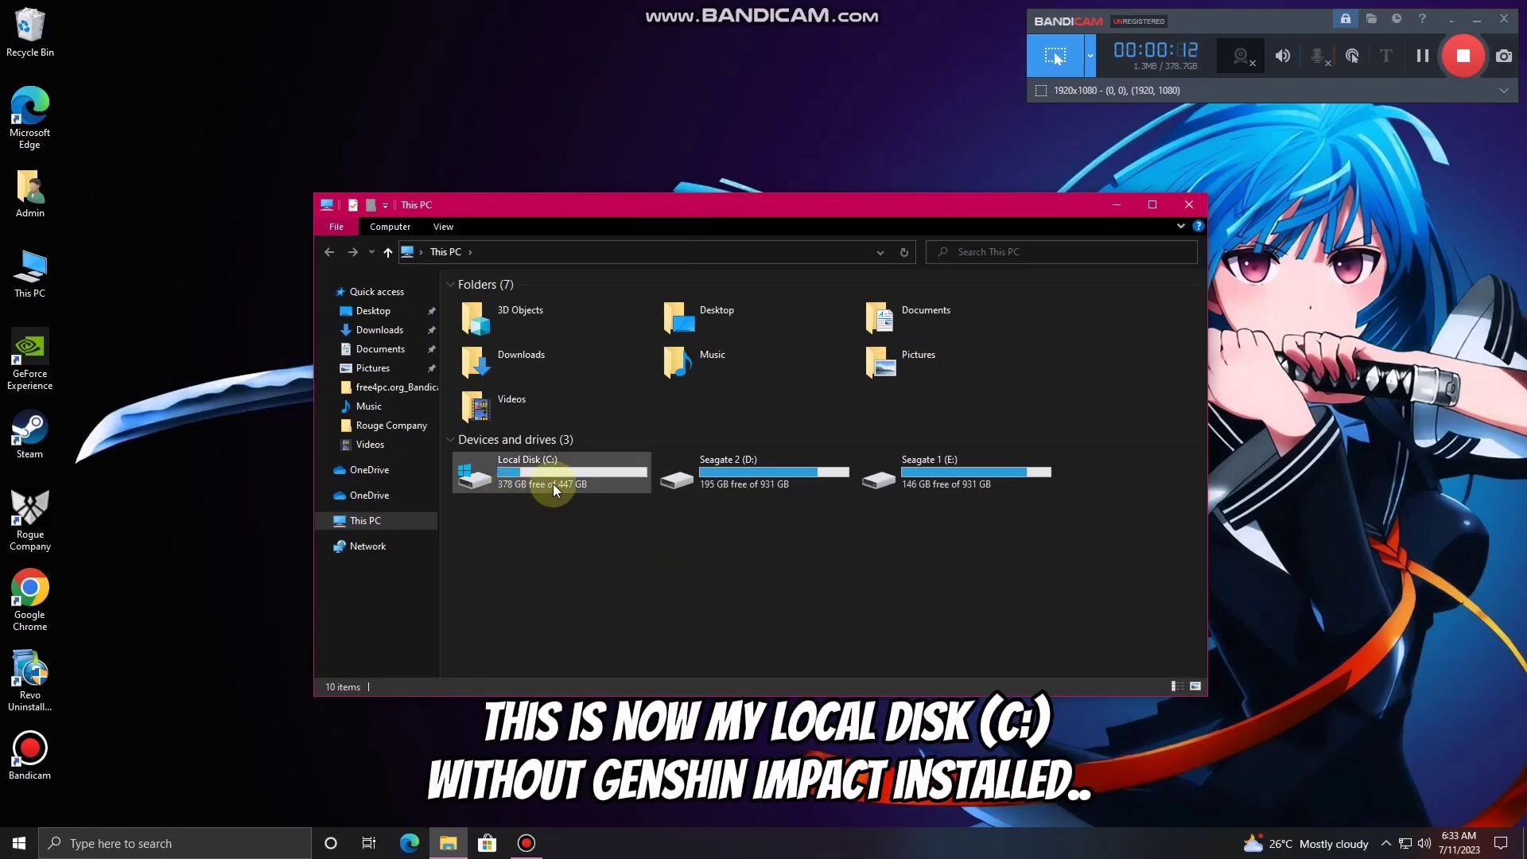
double_click(751, 481)
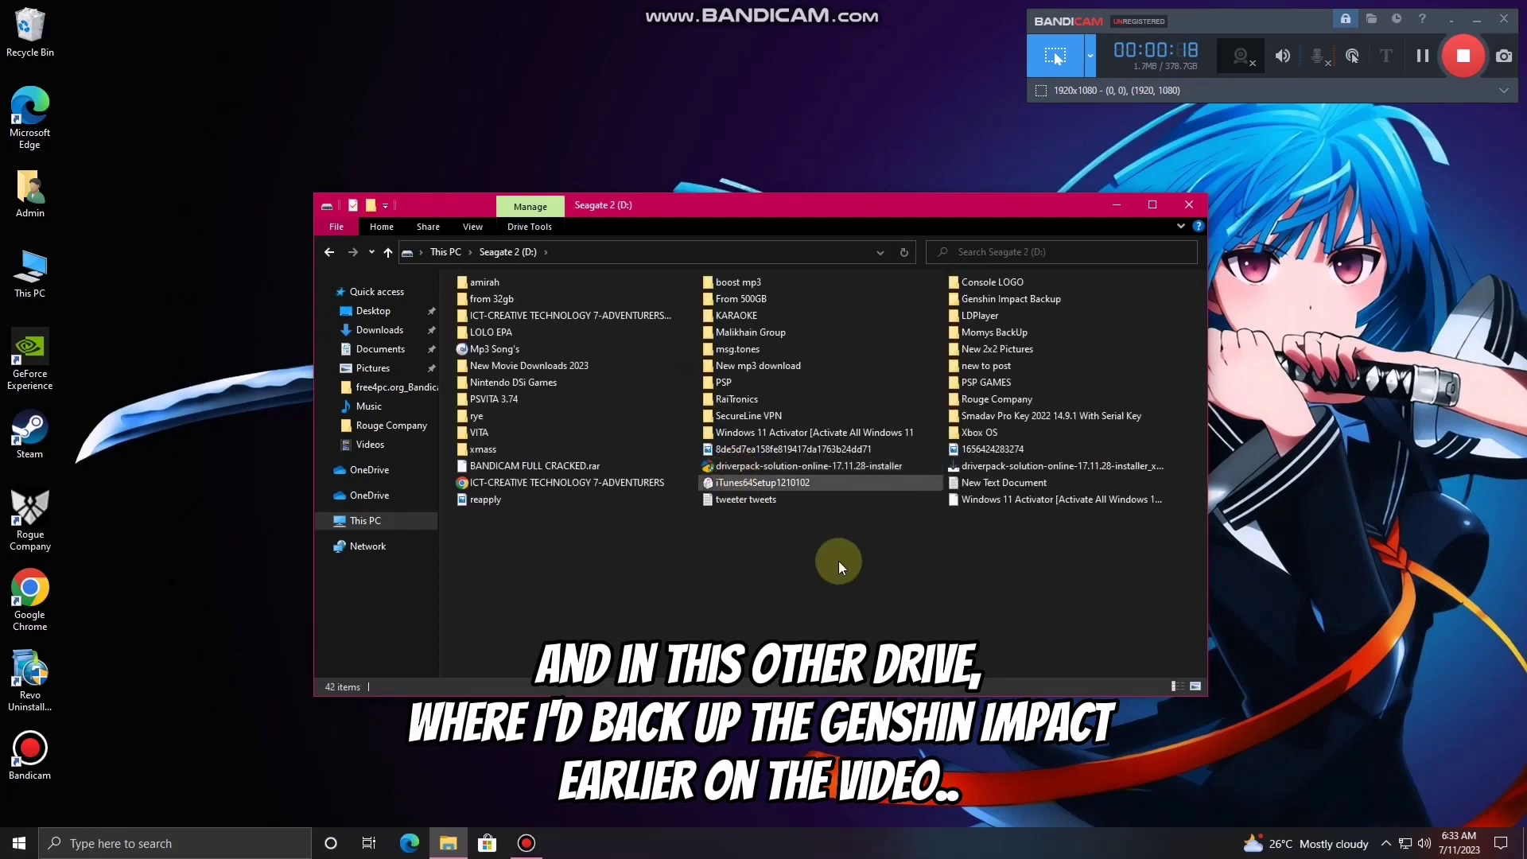
left_click(969, 308)
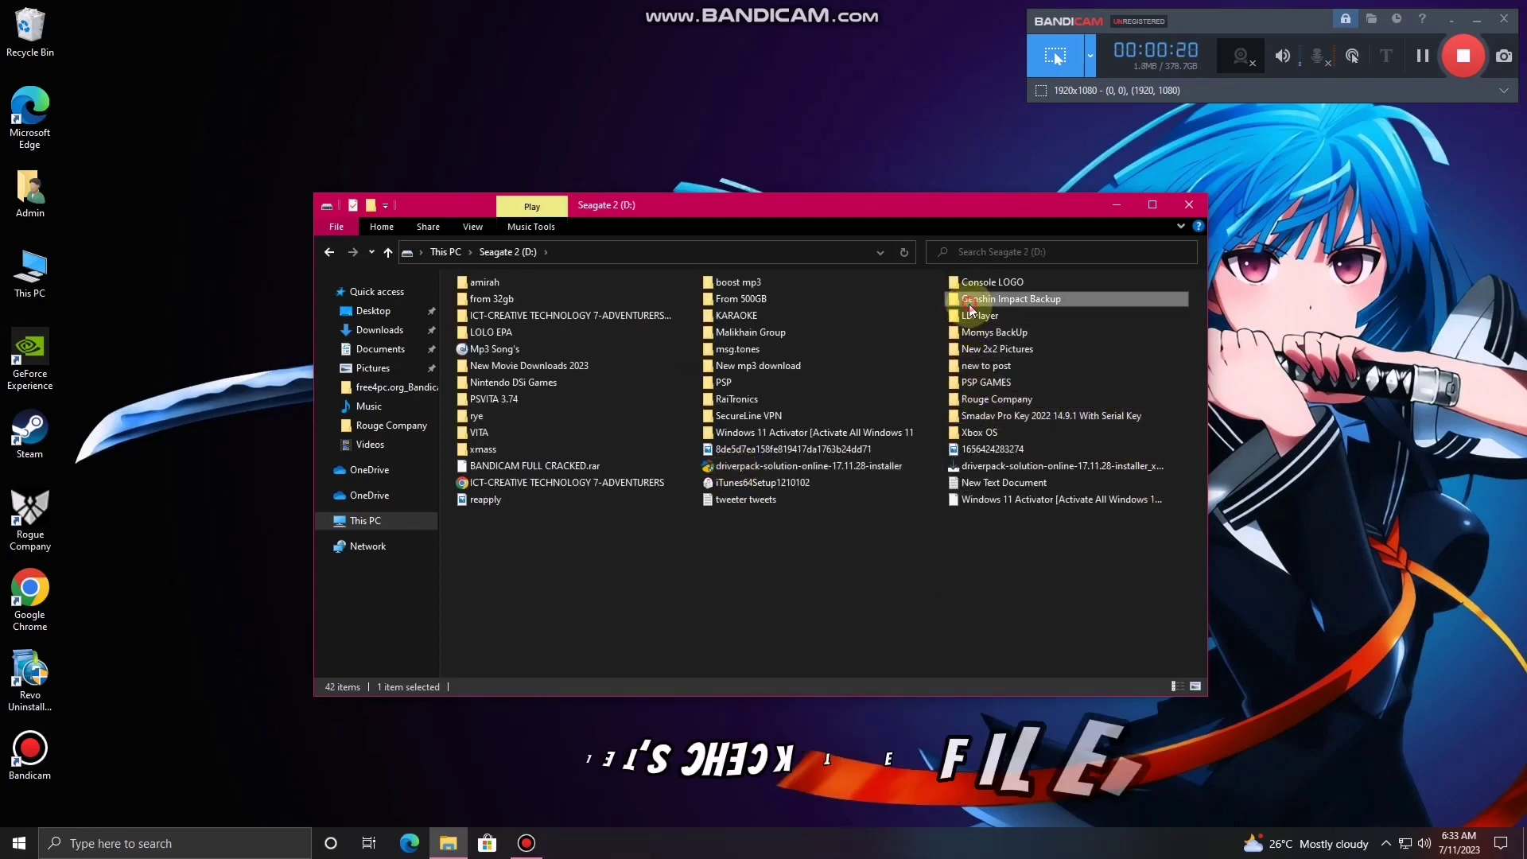
double_click(969, 306)
right_click(490, 305)
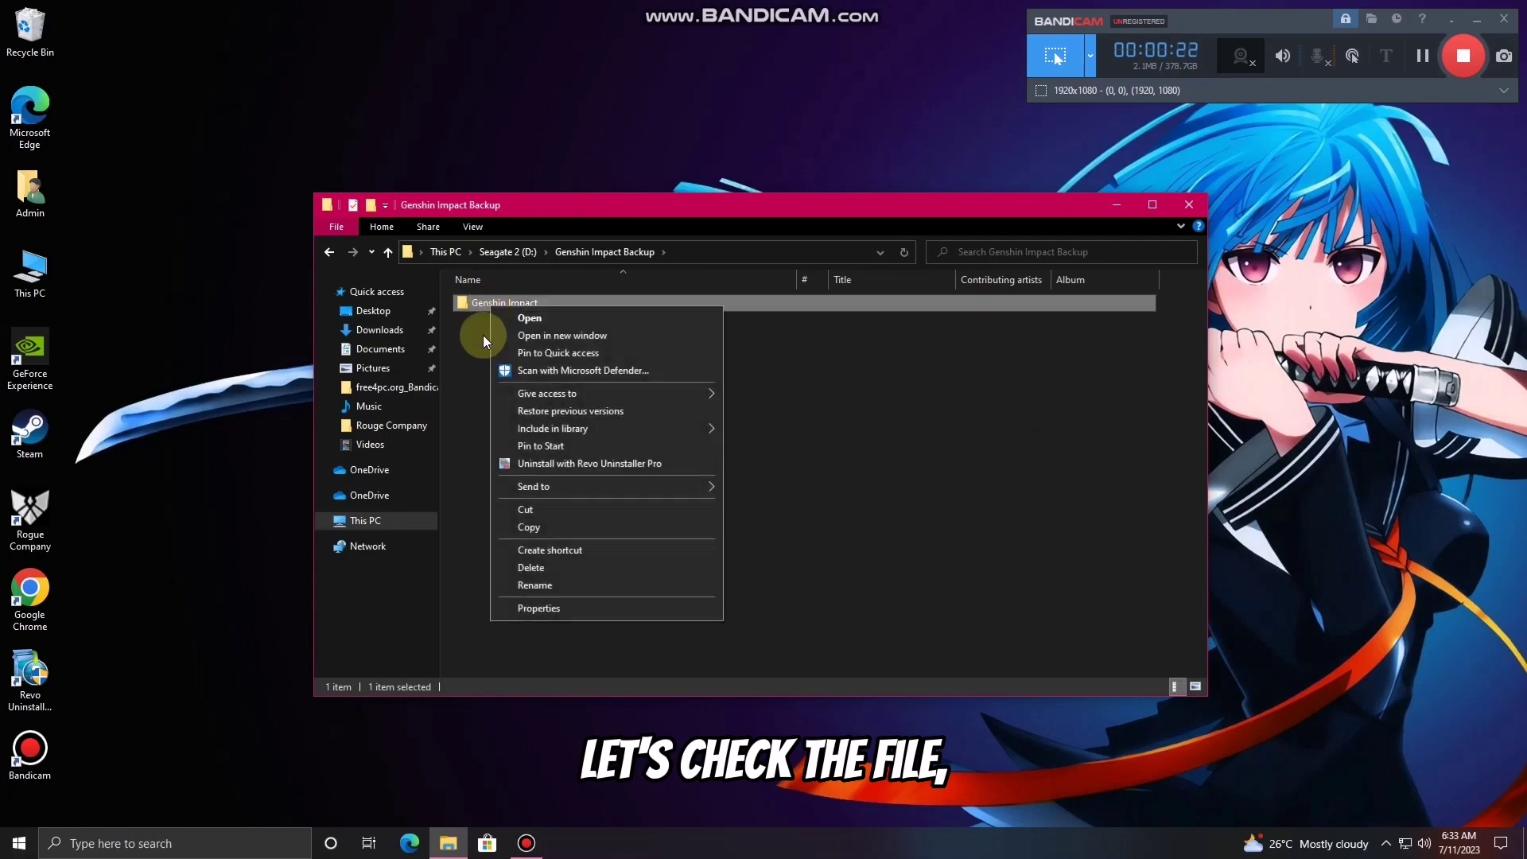
left_click(531, 607)
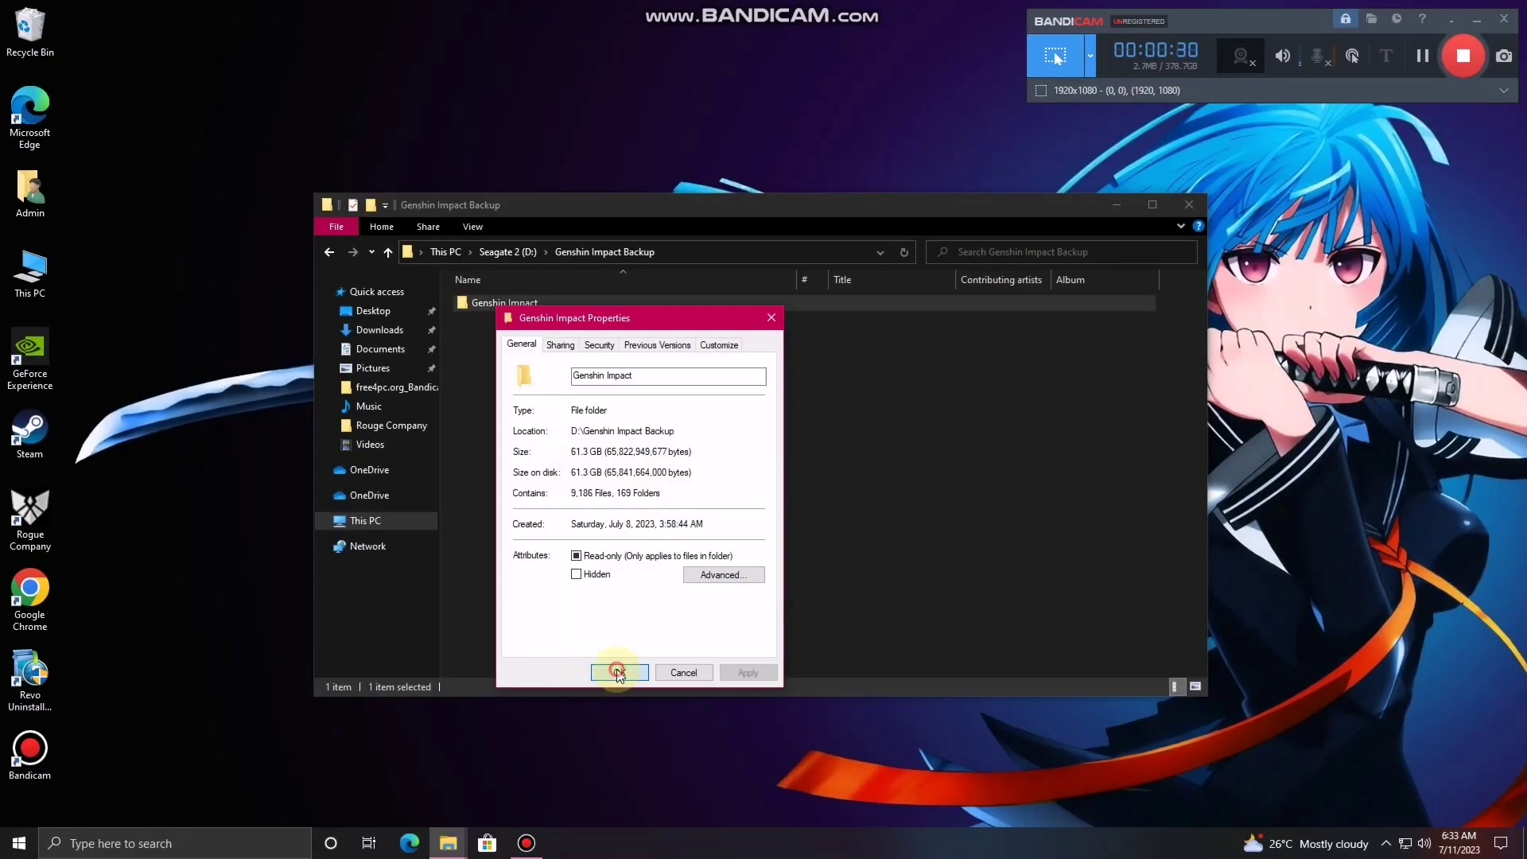
left_click(619, 673)
Step: Return to the This PC drive overview and close the file window
left_click(328, 252)
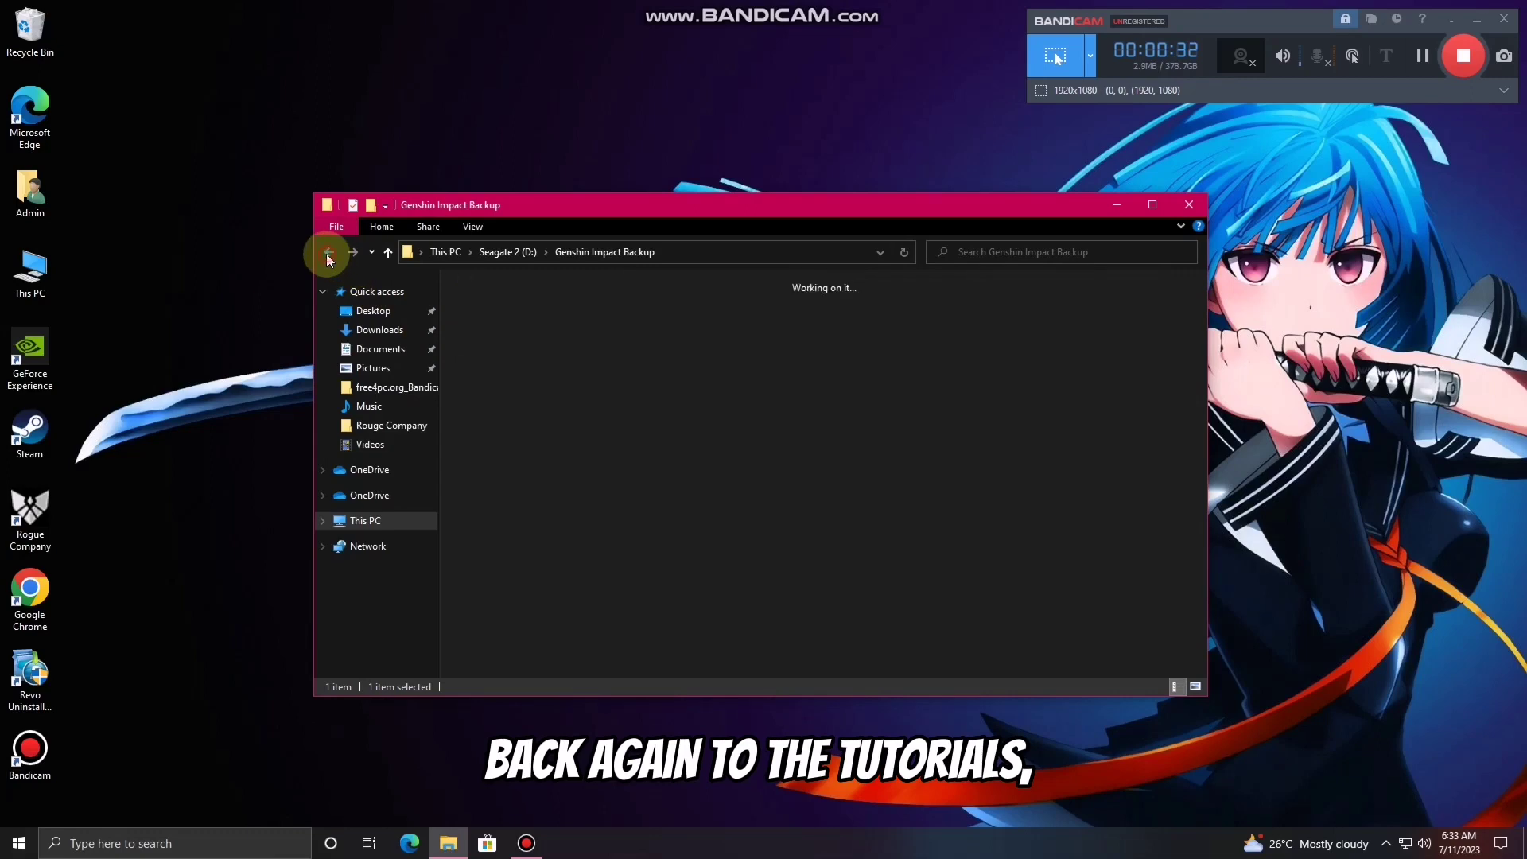
left_click(328, 252)
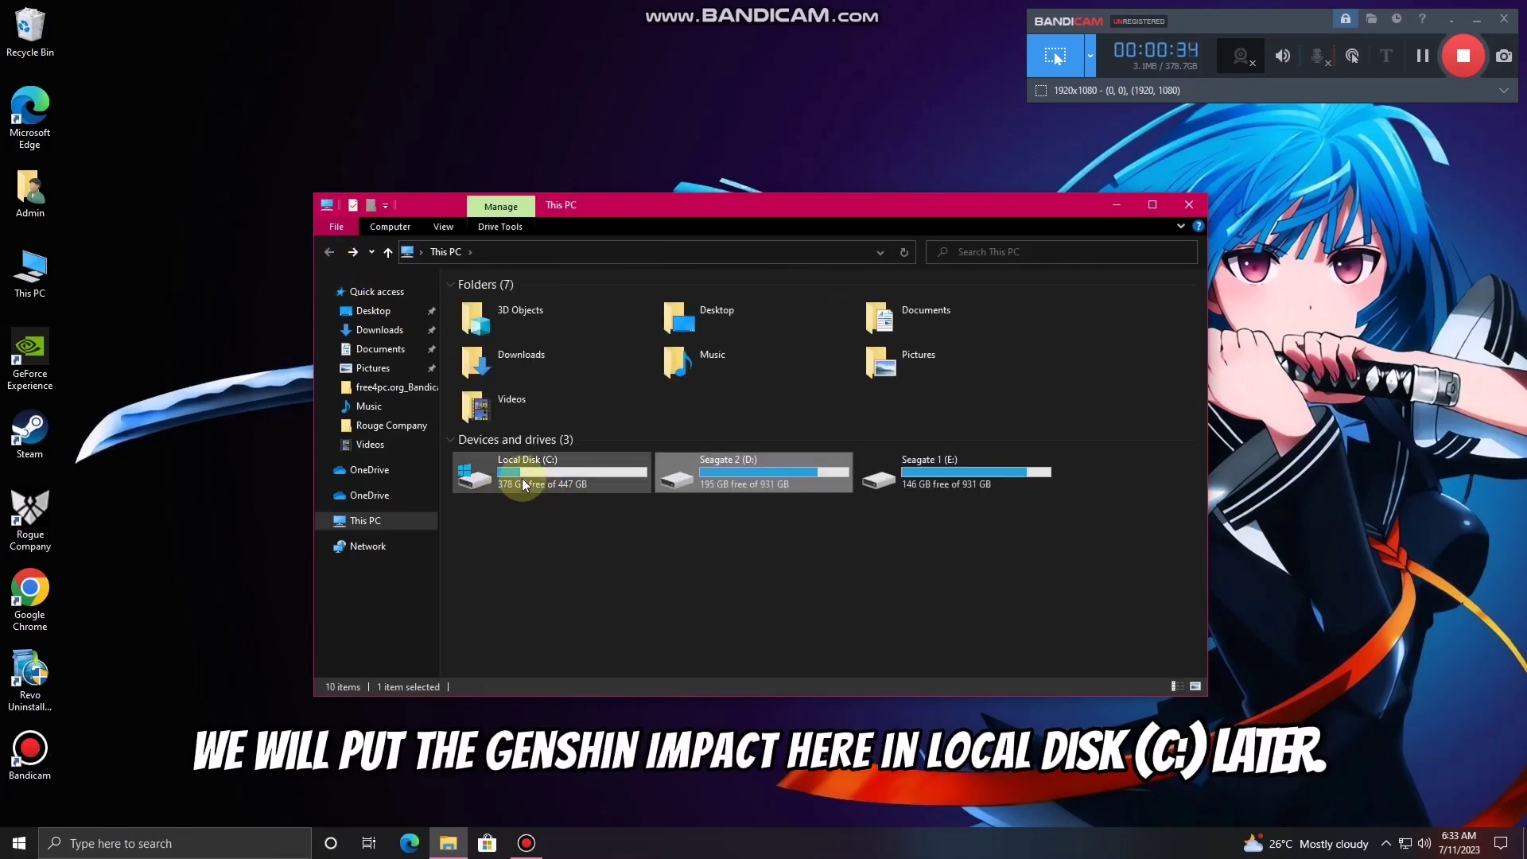
left_click(588, 552)
left_click(1188, 205)
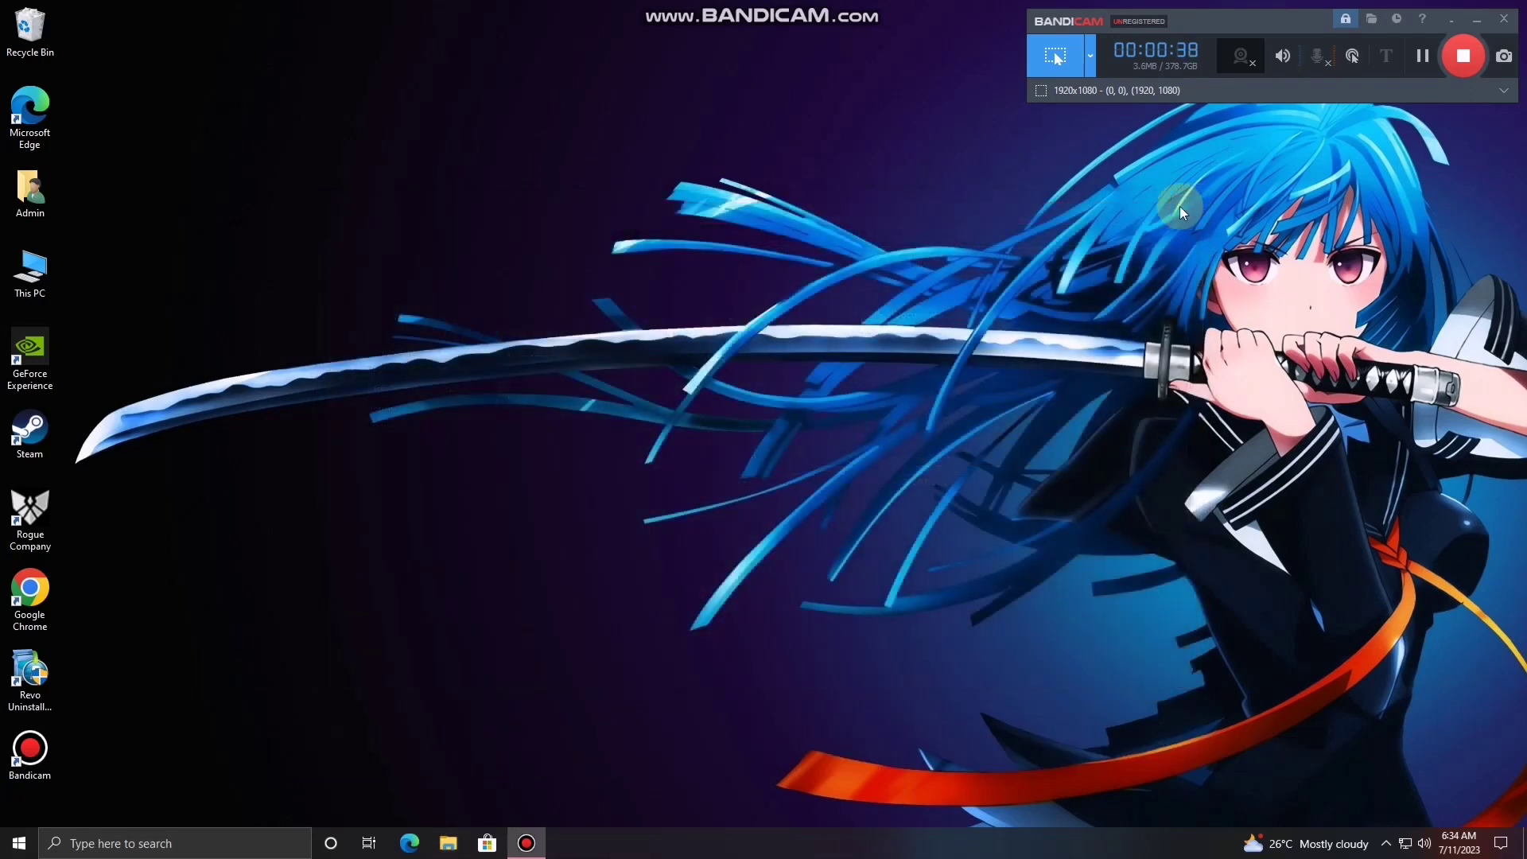
Step: Switch to Google Chrome, search for Genshin Impact and open the game's official PC launcher page
double_click(30, 592)
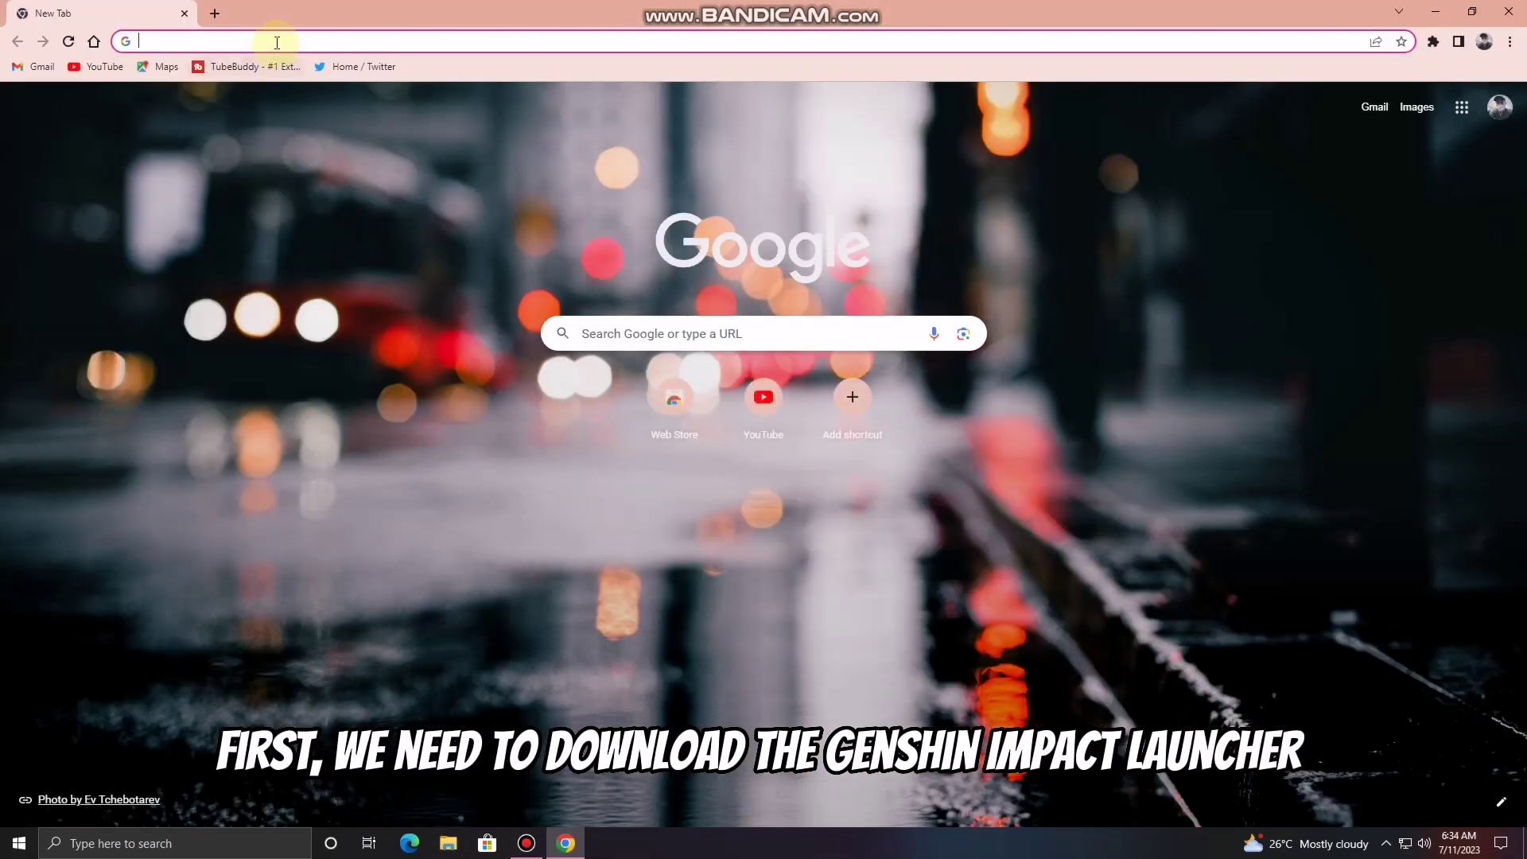
left_click(277, 43)
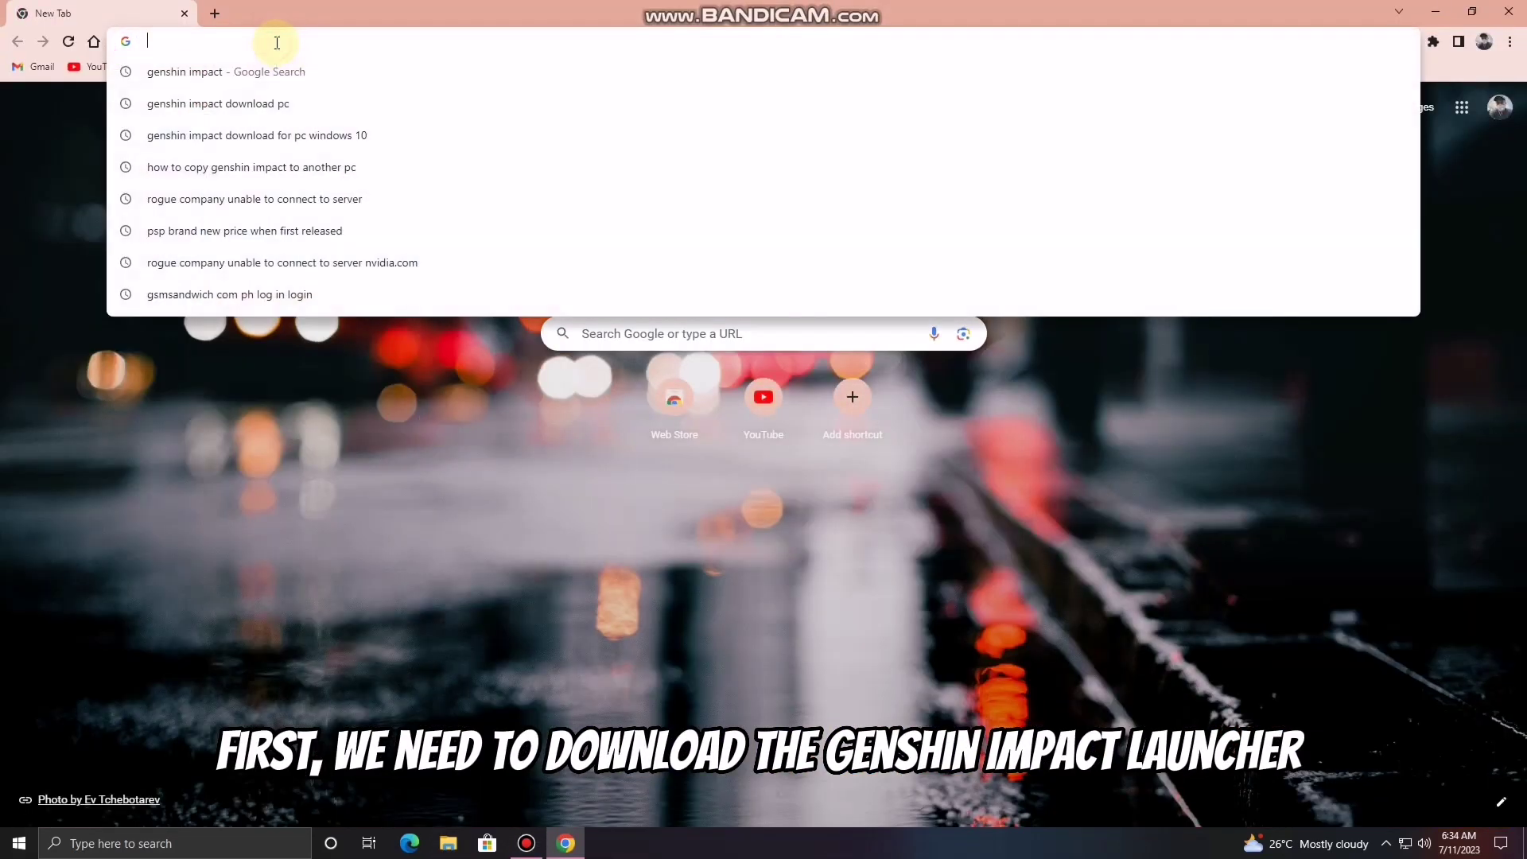
type("ge")
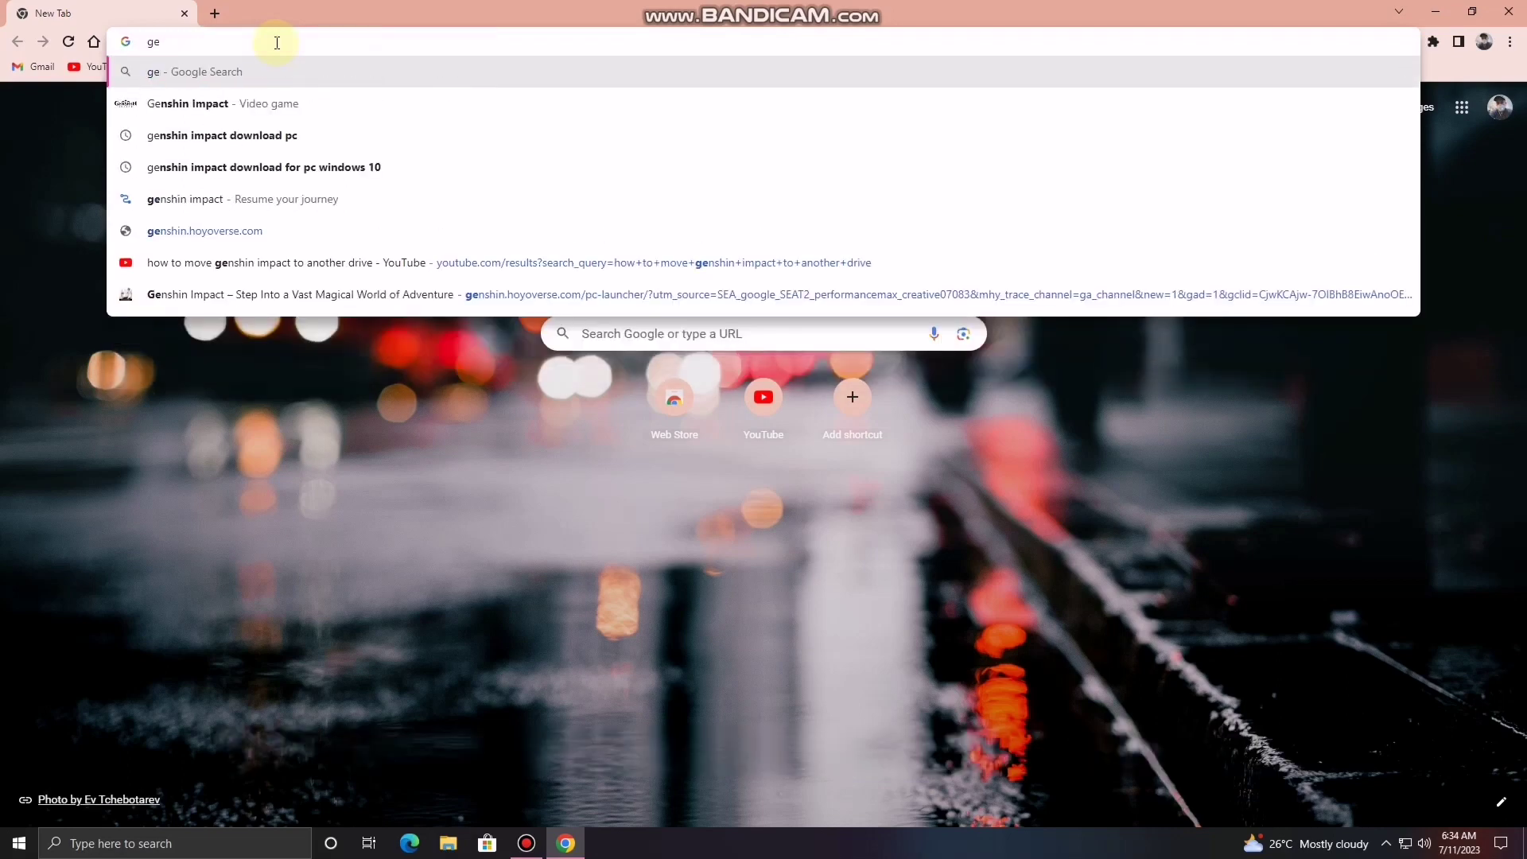
type("nsin")
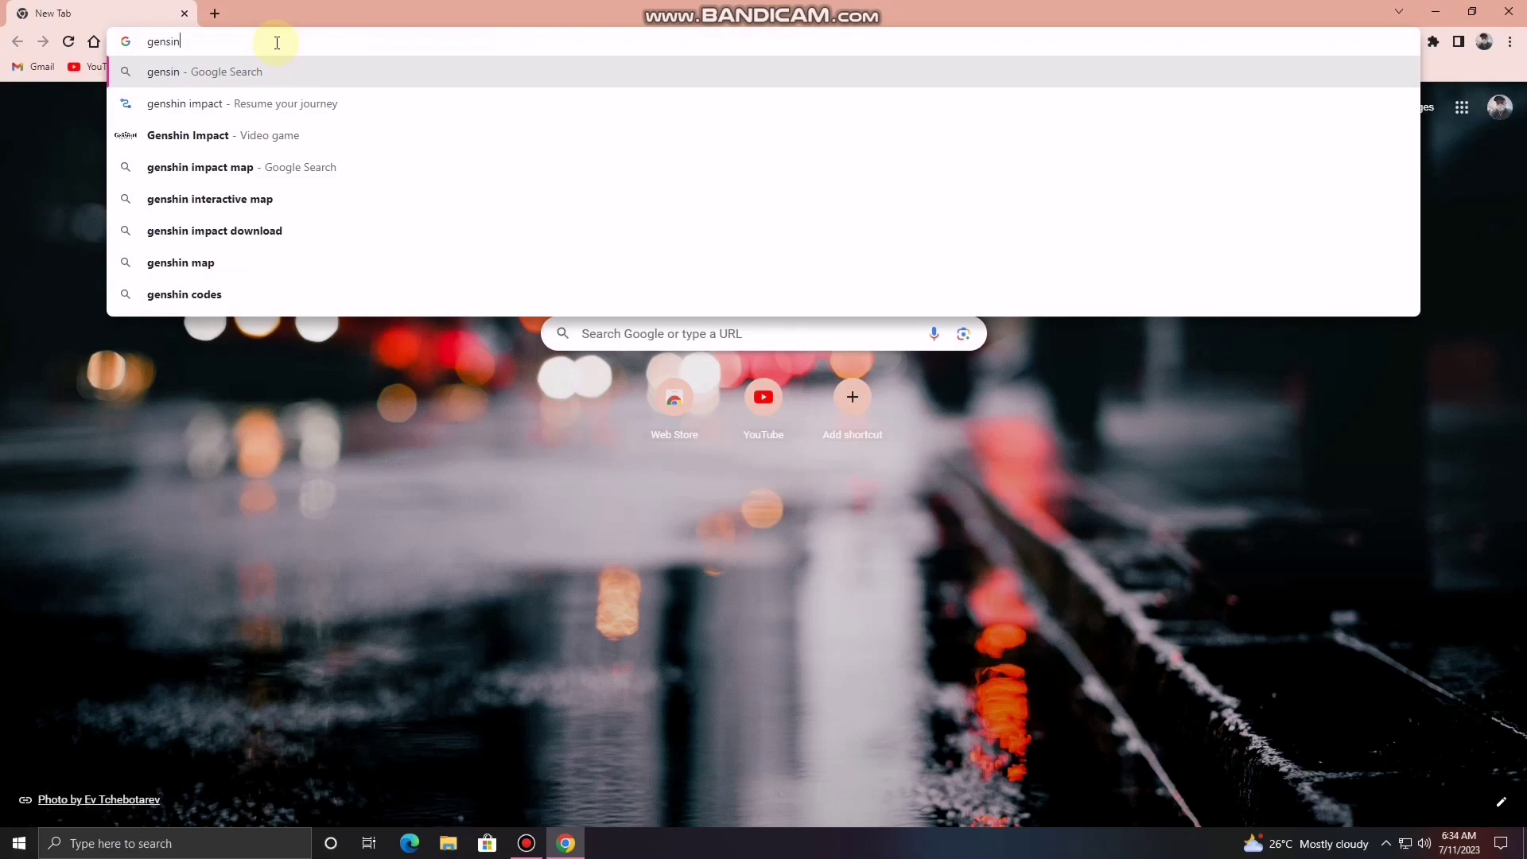
left_click(170, 135)
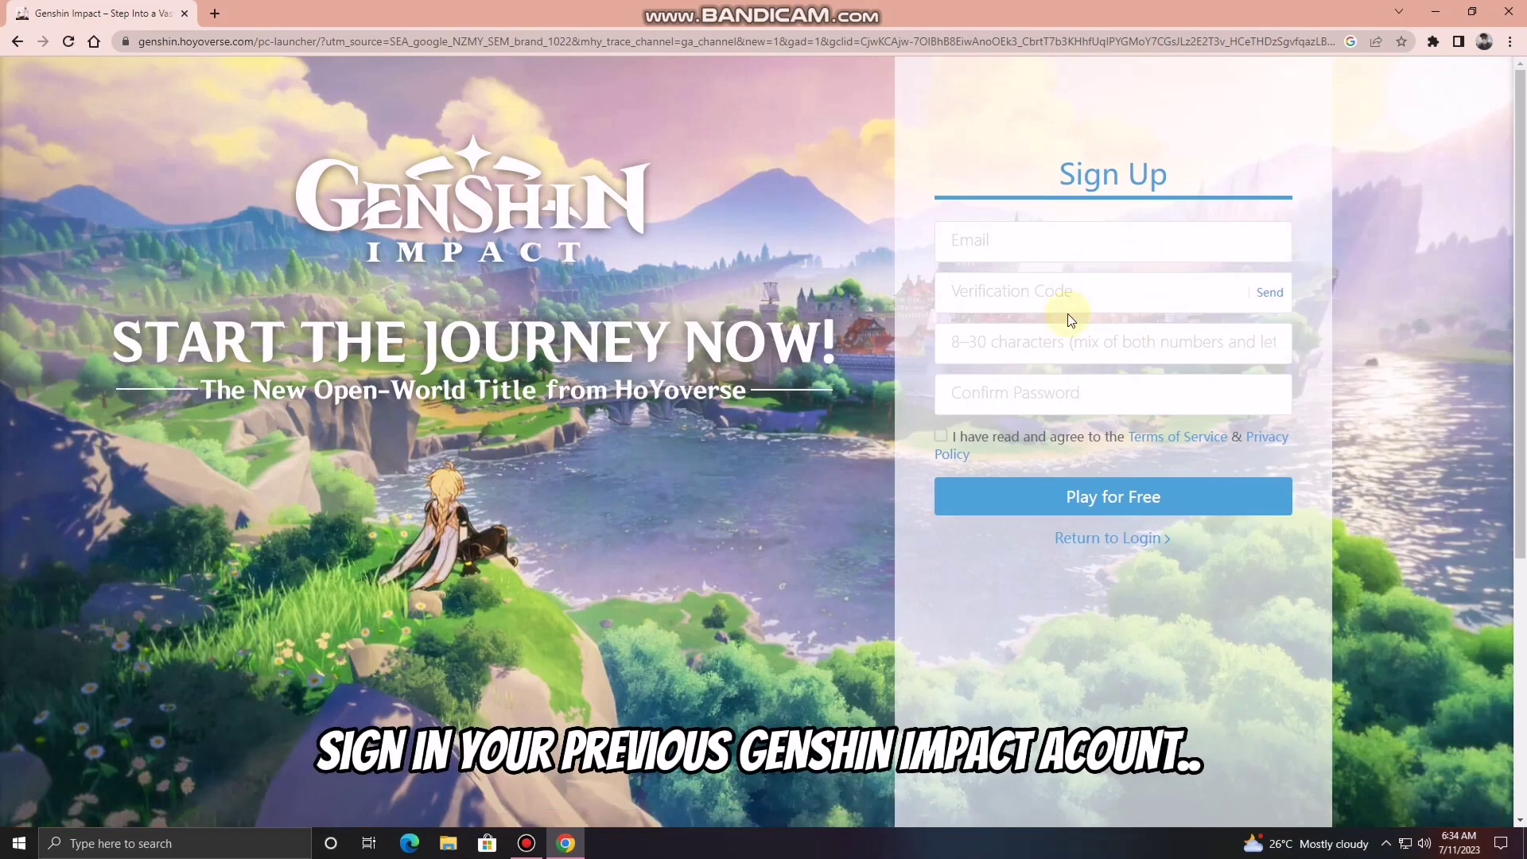
Step: Log in to the existing HoYoverse account with the username or email and account password, and solve the picture-order verification
left_click(1123, 547)
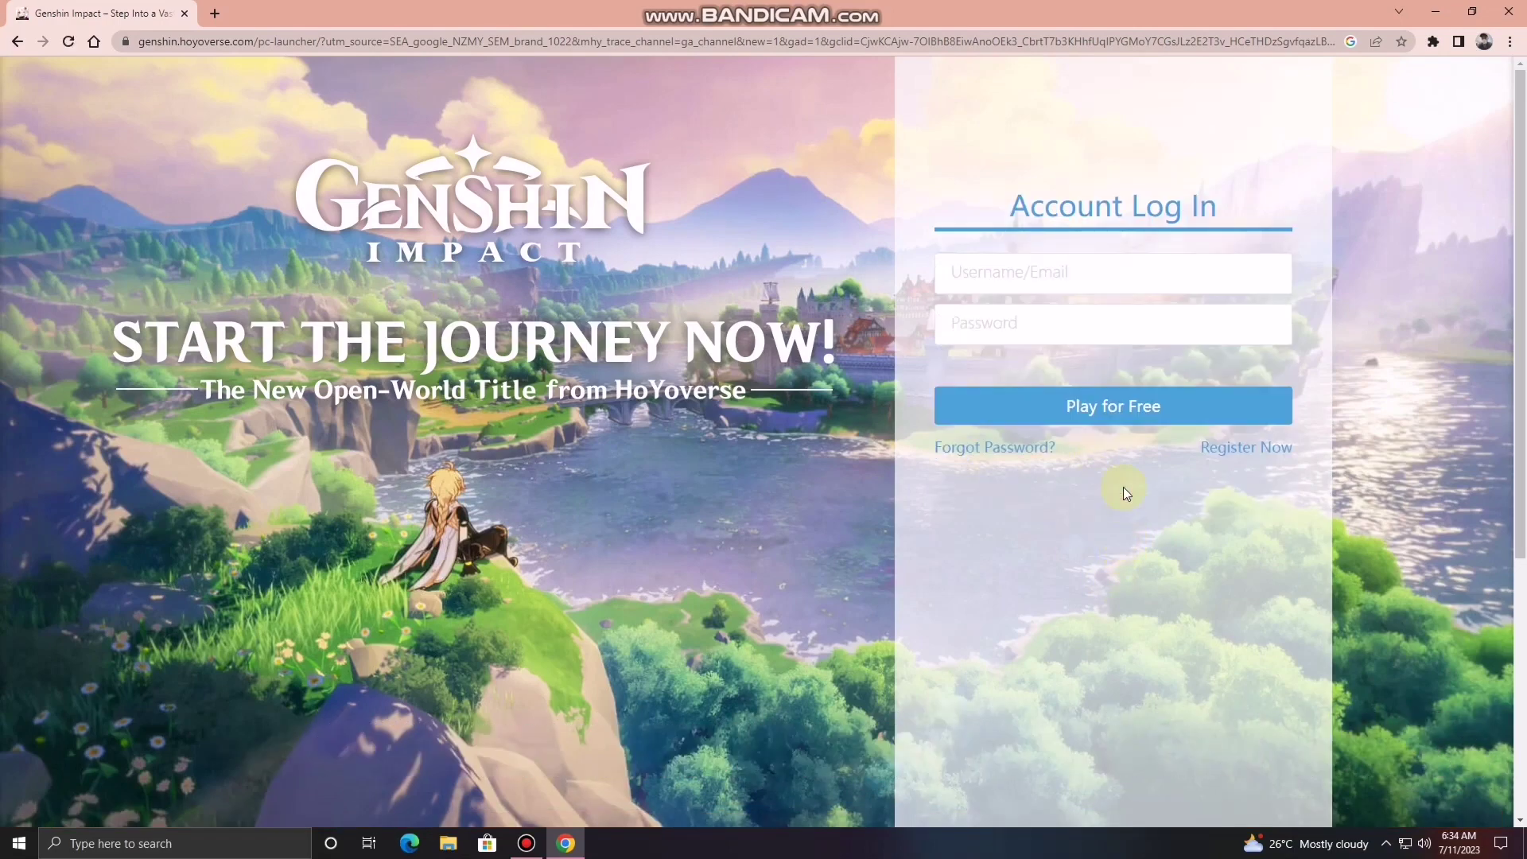
left_click(1056, 274)
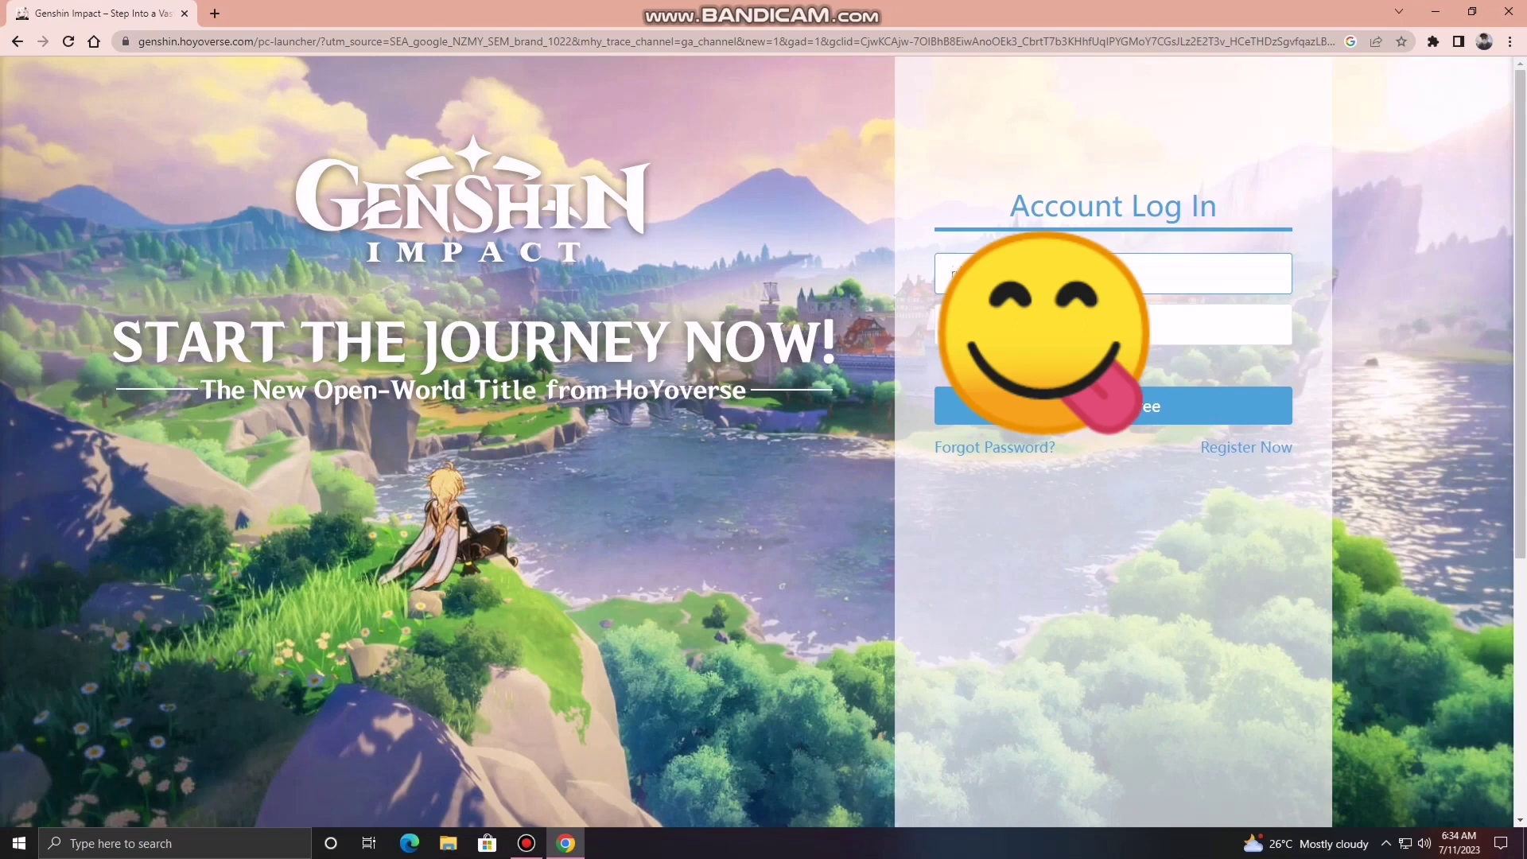
left_click(1058, 324)
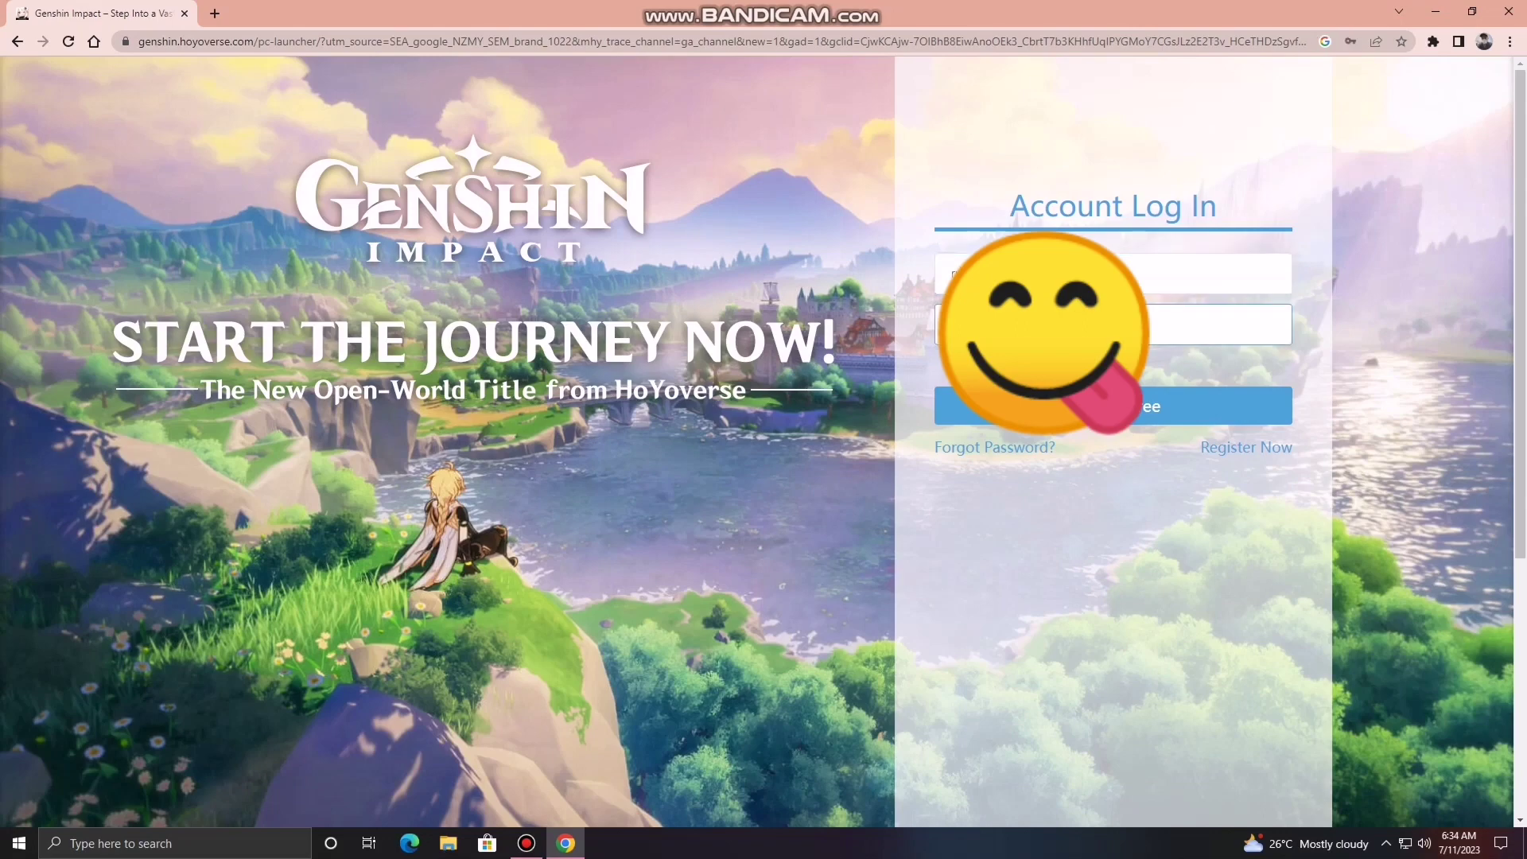
left_click(1292, 402)
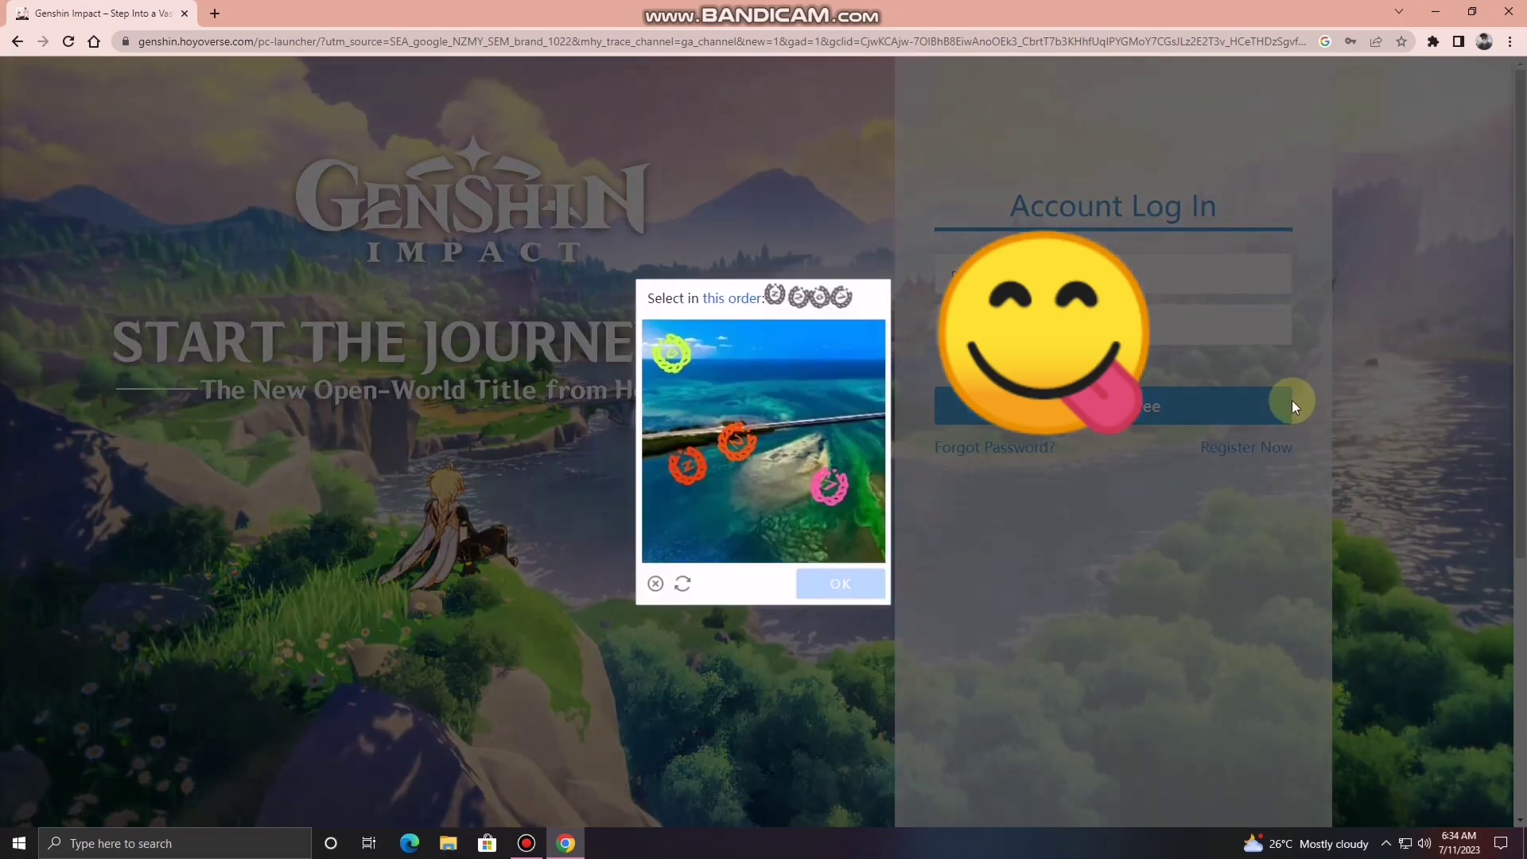
left_click(688, 463)
left_click(746, 441)
left_click(680, 353)
left_click(832, 478)
left_click(859, 582)
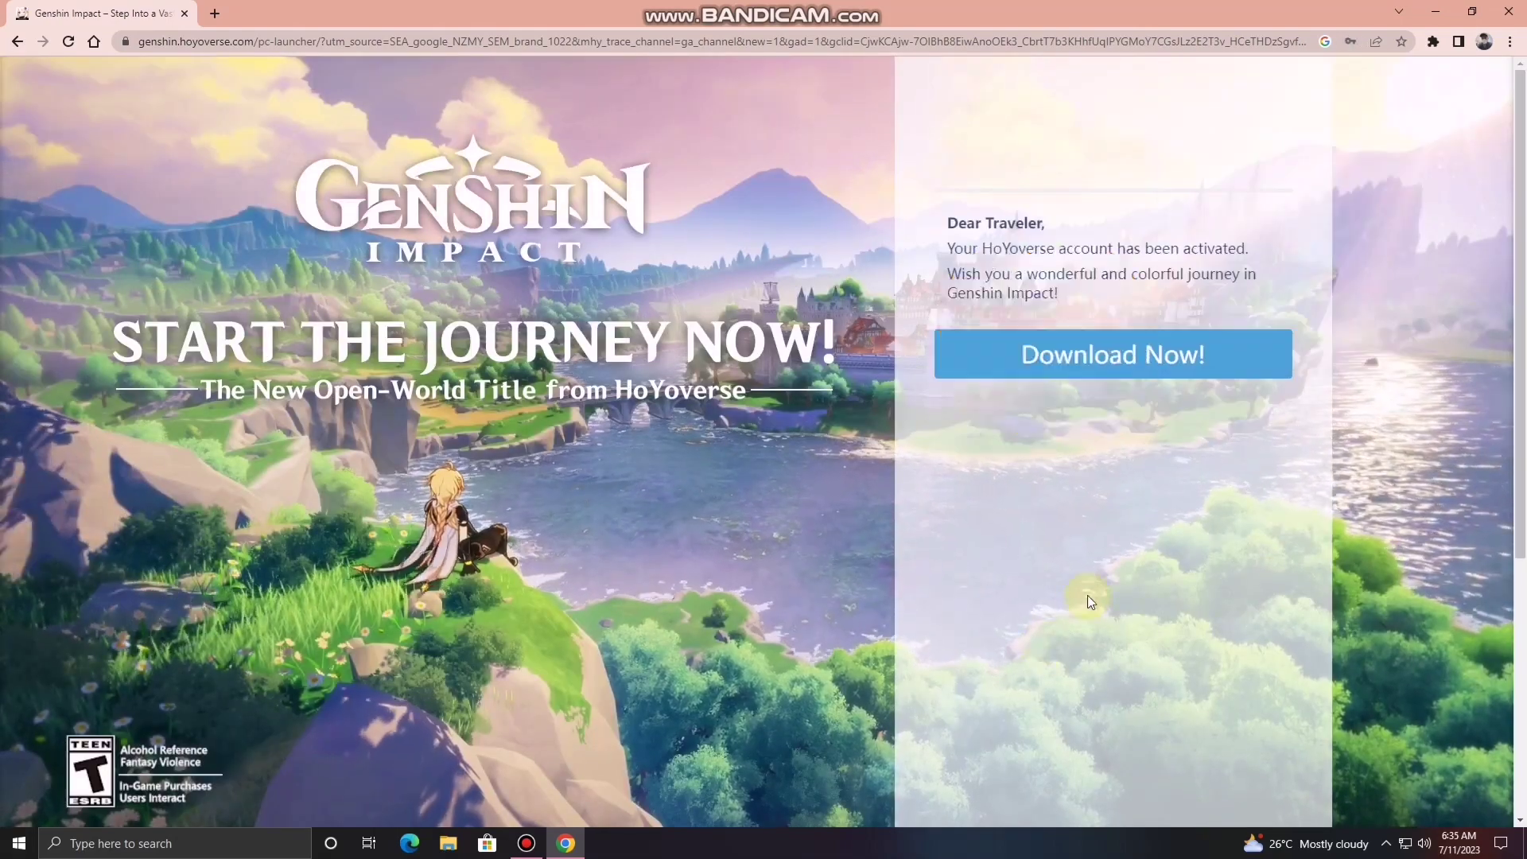
Step: Download the Genshin Impact installer and check the file in the Downloads folder
left_click(1163, 350)
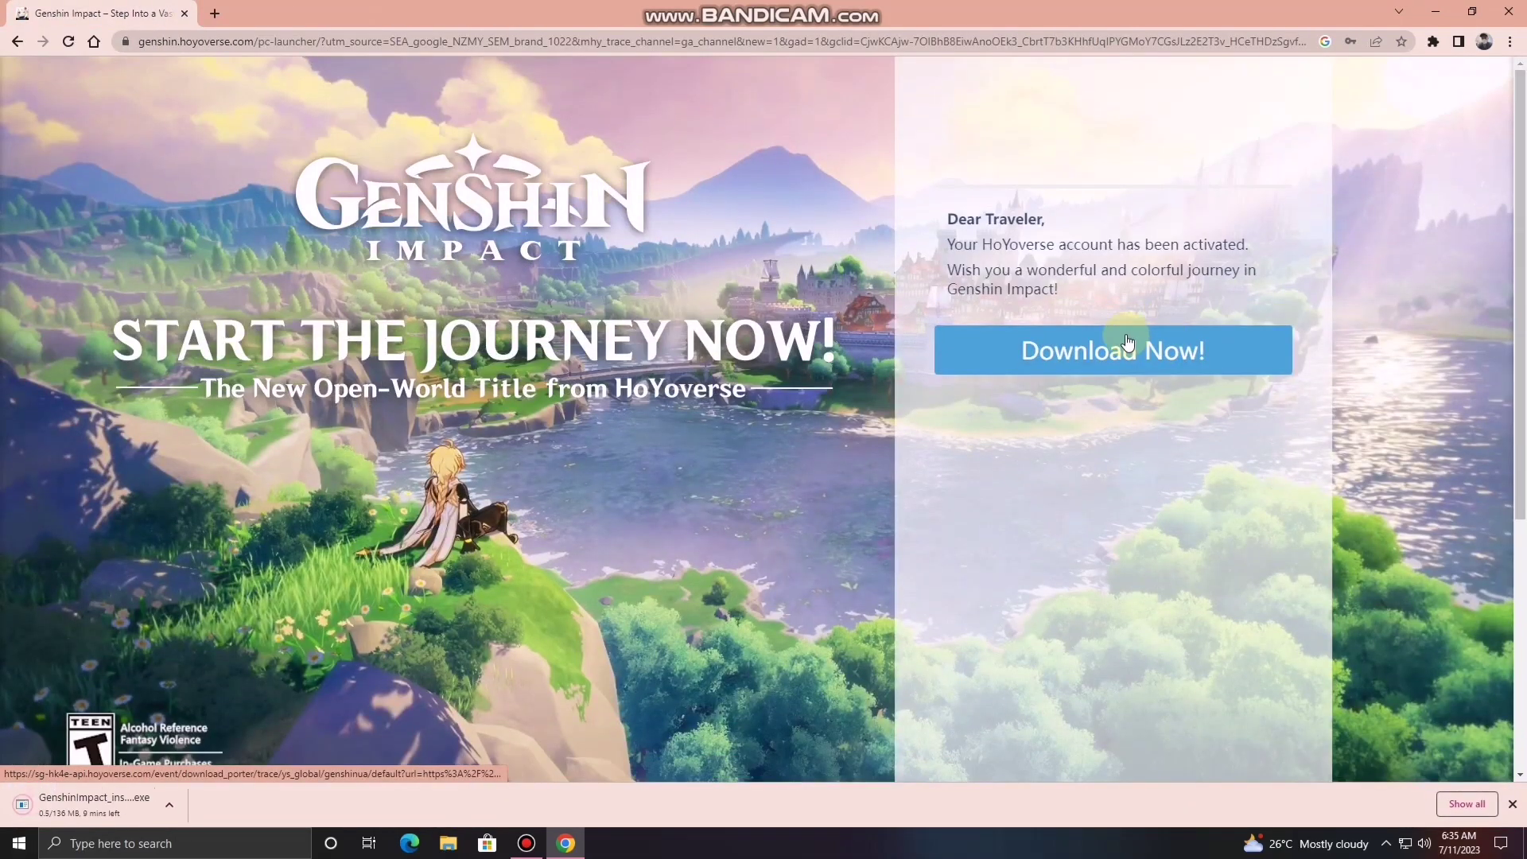
left_click(168, 805)
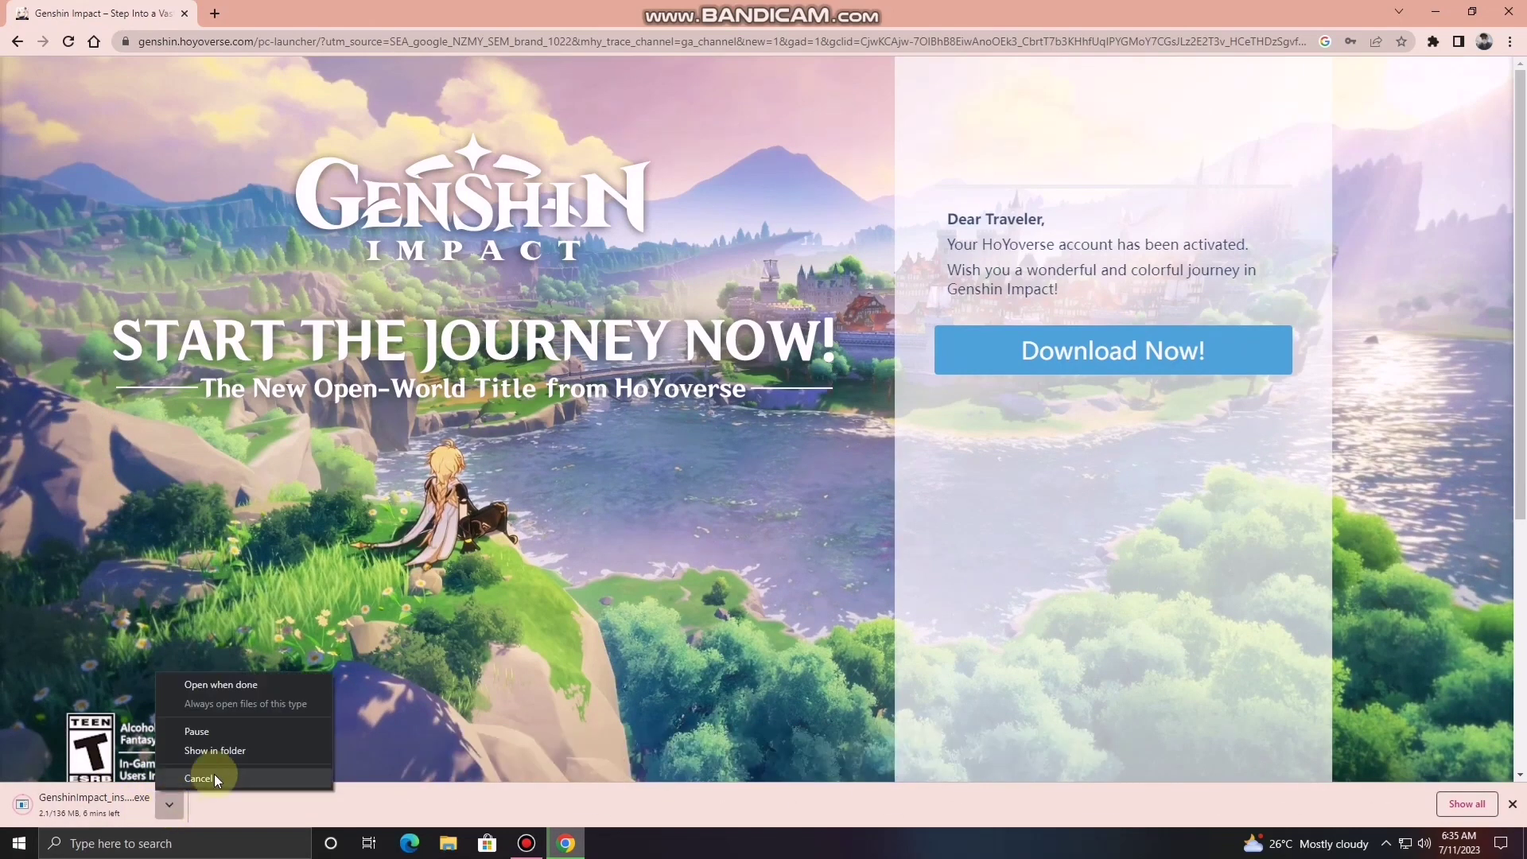
left_click(221, 751)
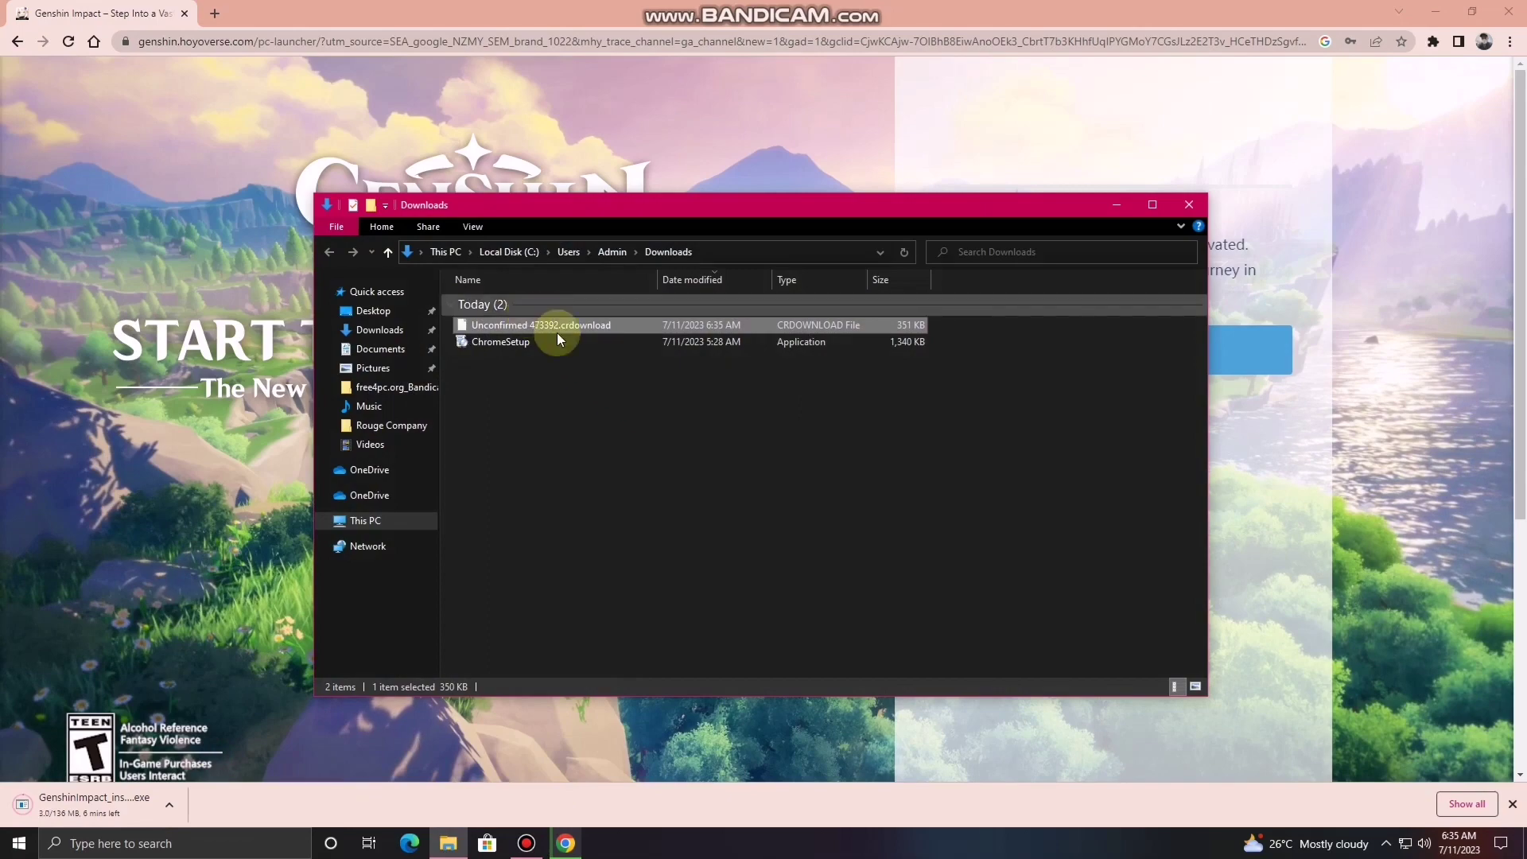
left_click(1182, 208)
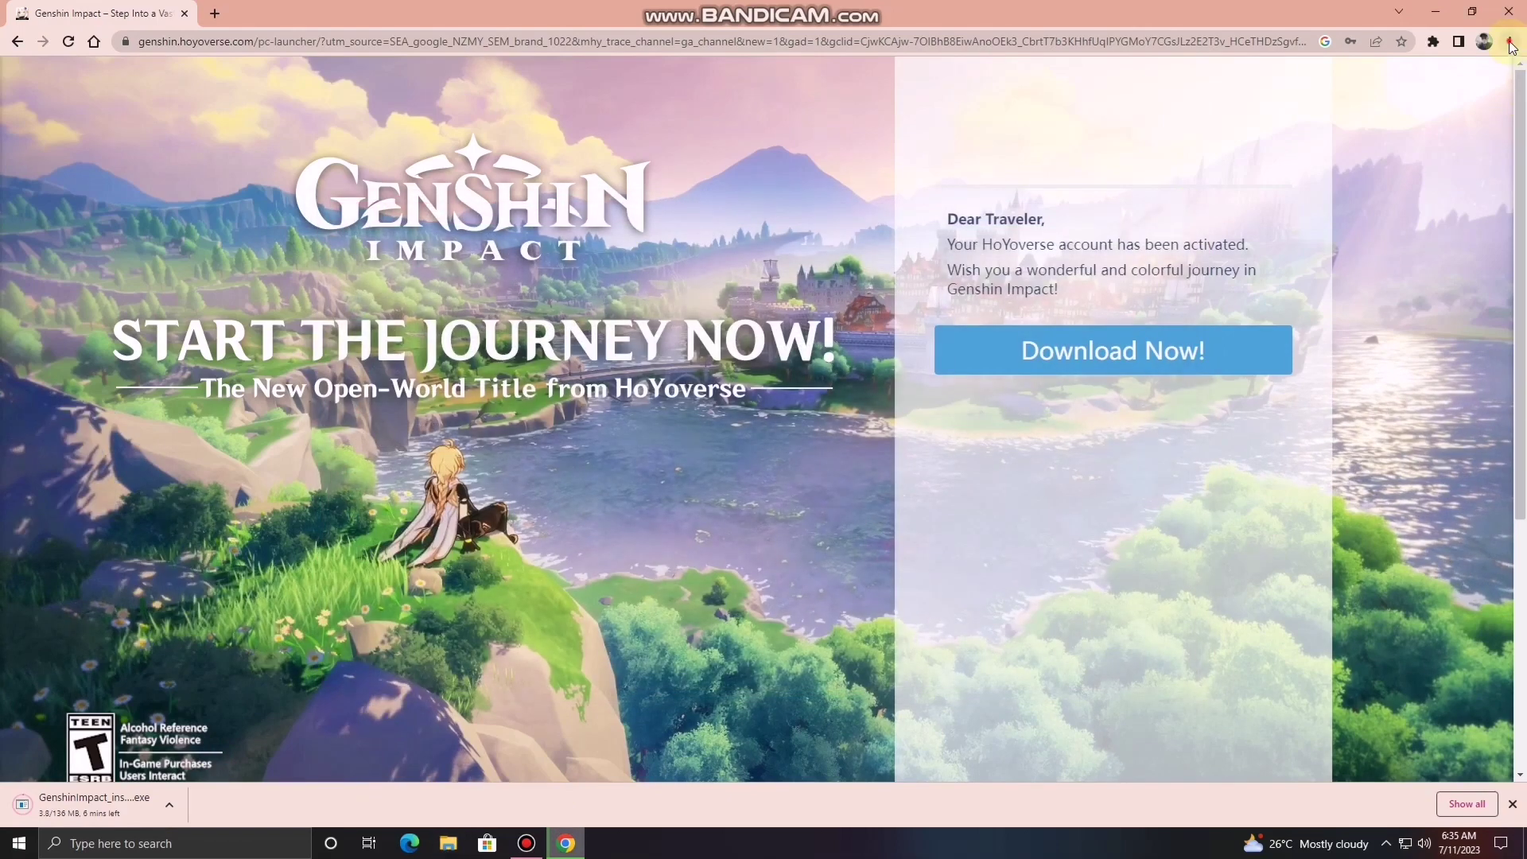
left_click(1510, 42)
left_click(1375, 151)
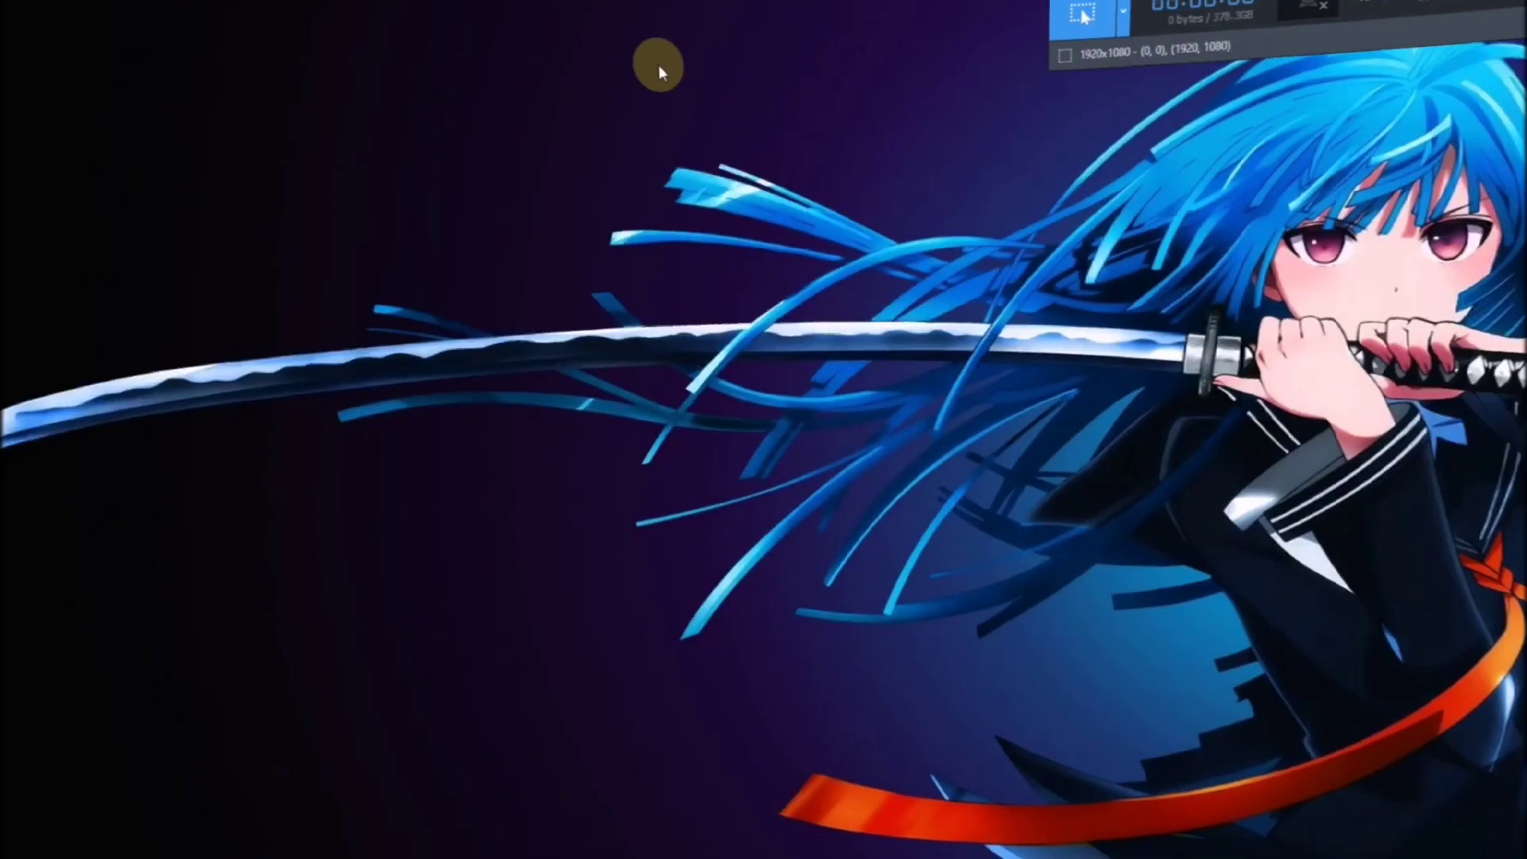
Step: Move the Genshin Impact installer to a free spot on the desktop and refresh the desktop
right_click(659, 72)
left_click(218, 107)
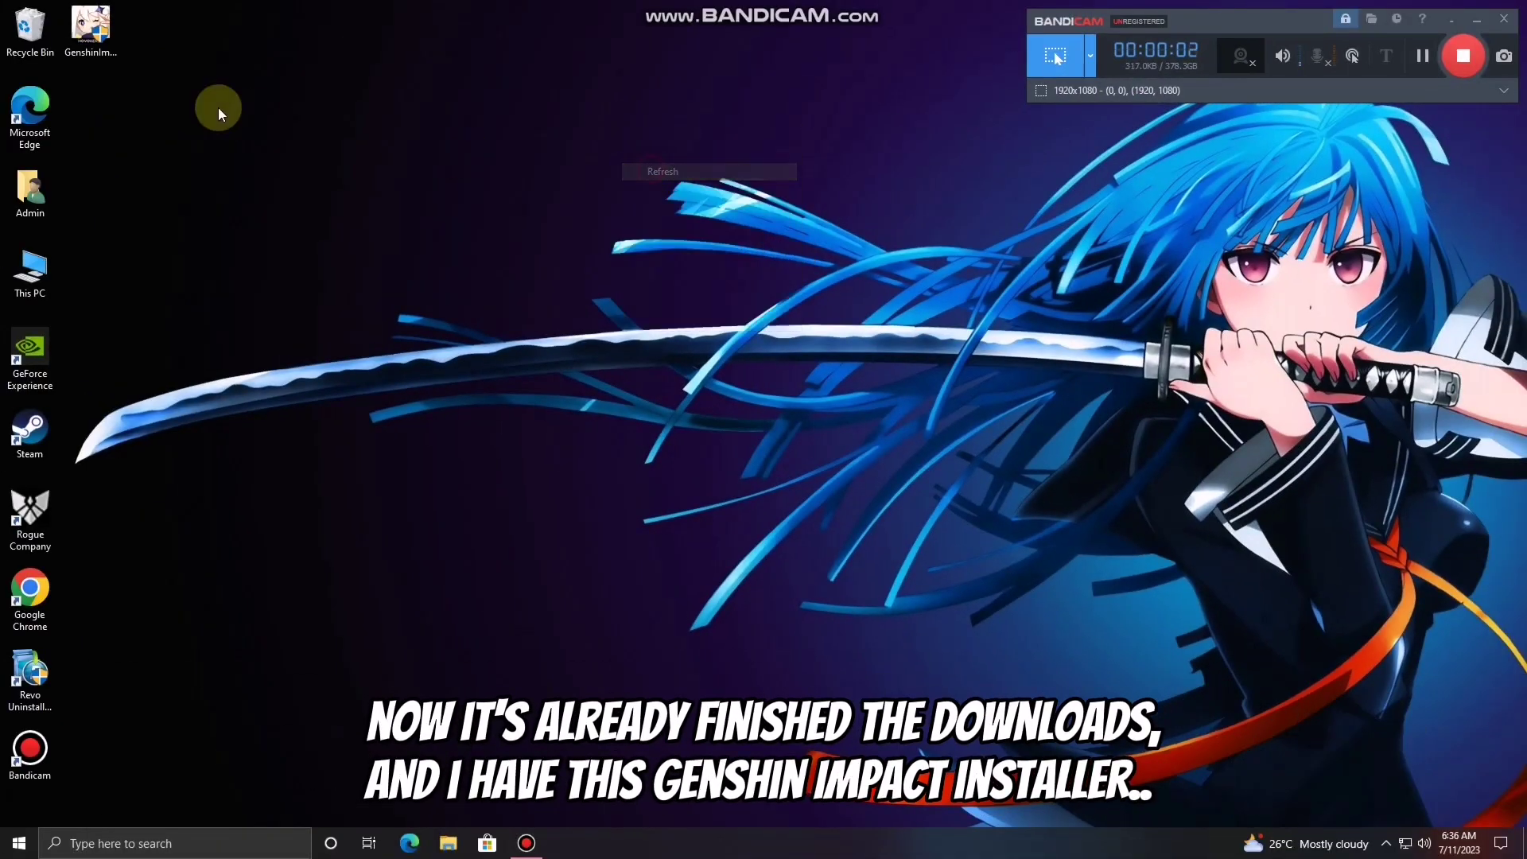
left_click_drag(89, 32, 147, 103)
right_click(245, 120)
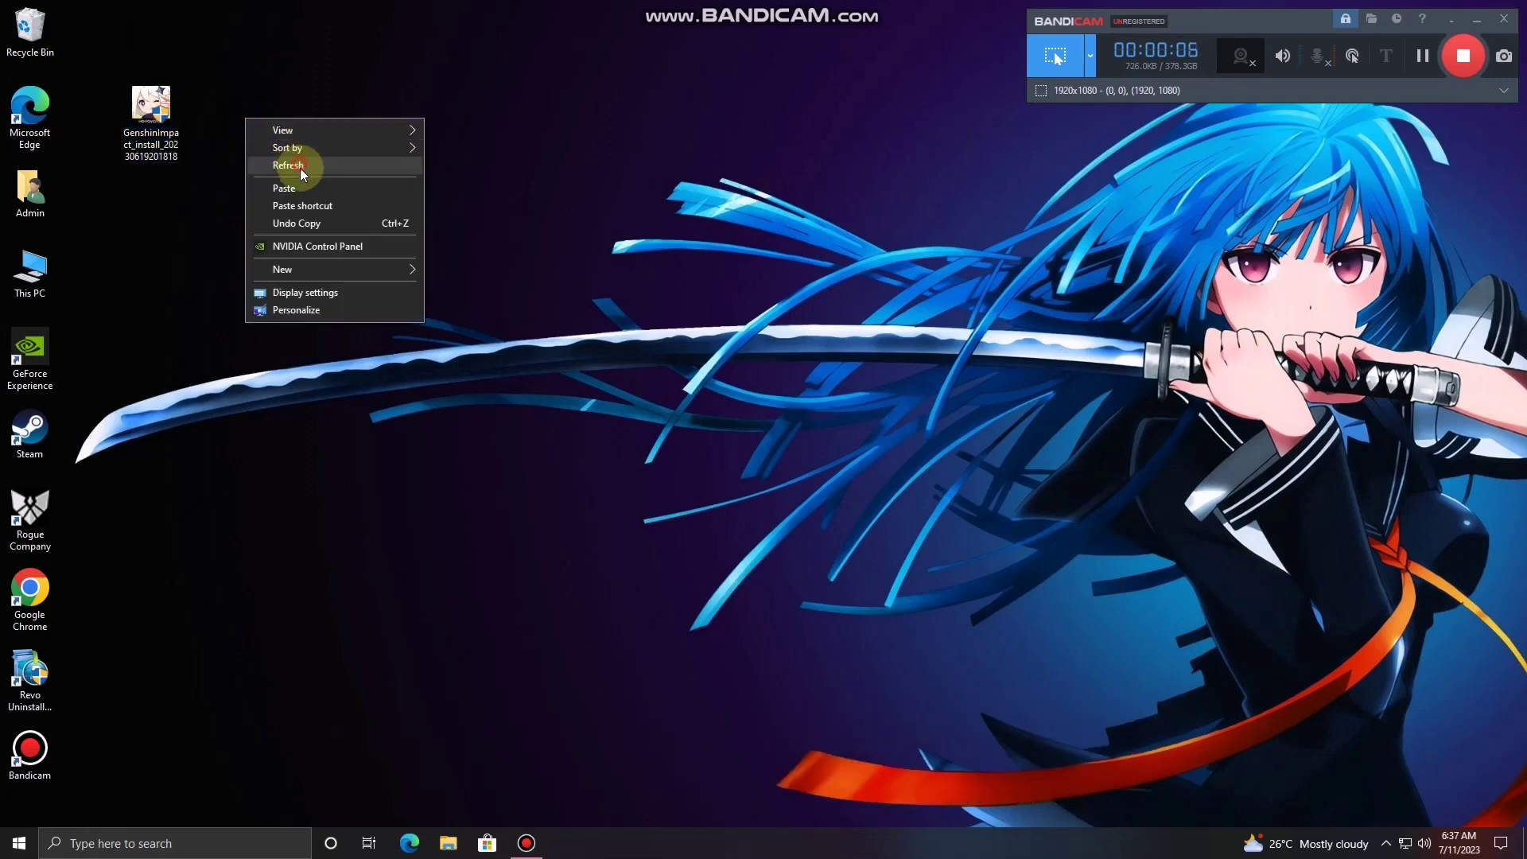
left_click(299, 168)
Step: Run the Genshin Impact installer, accept the Terms of Service and Privacy Policy, install the launcher and start it
right_click(151, 109)
left_click(193, 137)
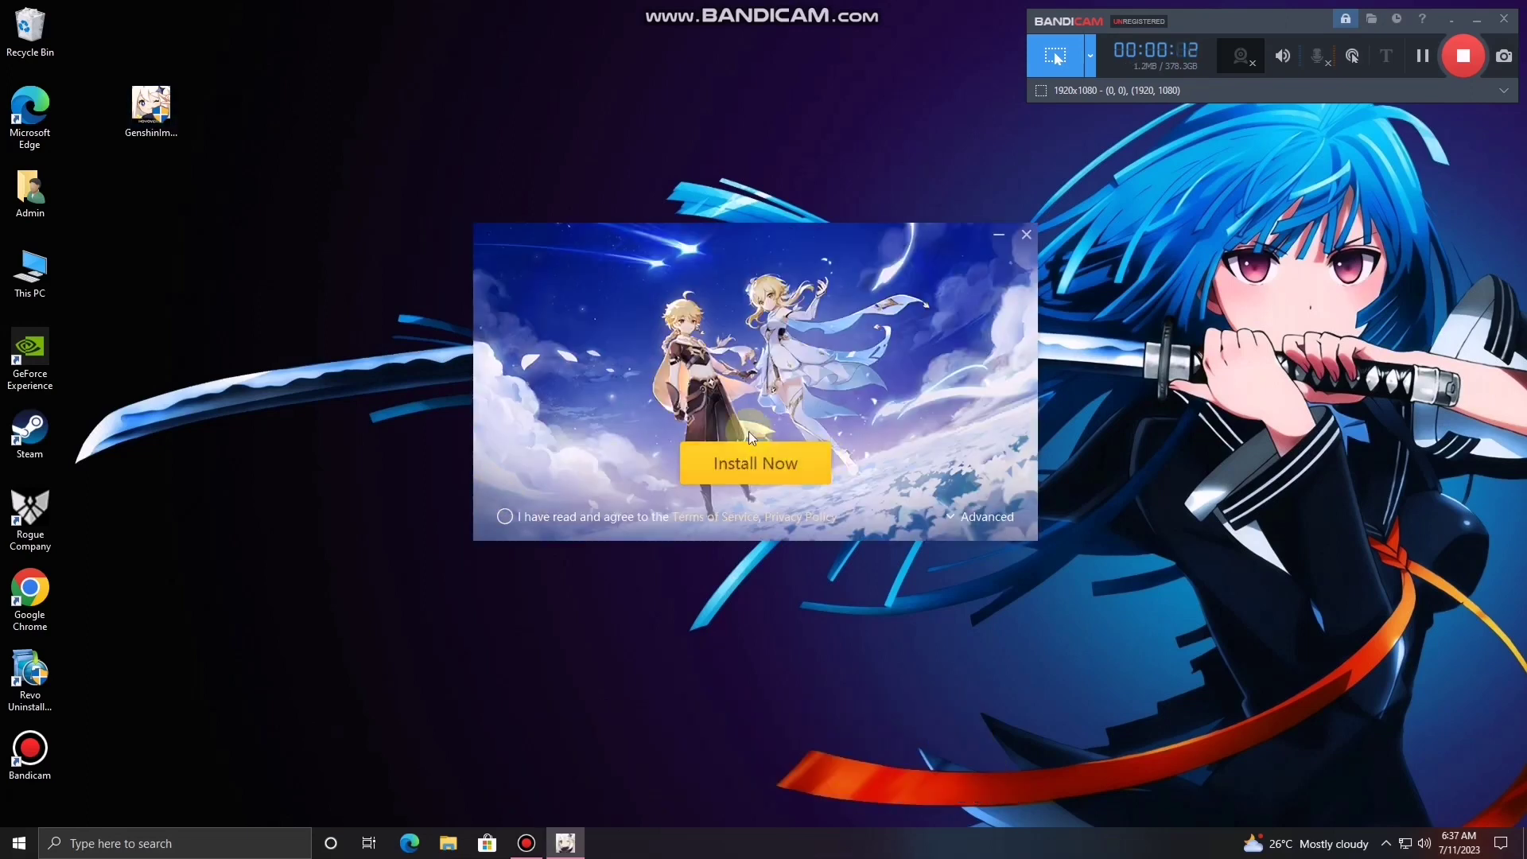
left_click(505, 514)
left_click(745, 477)
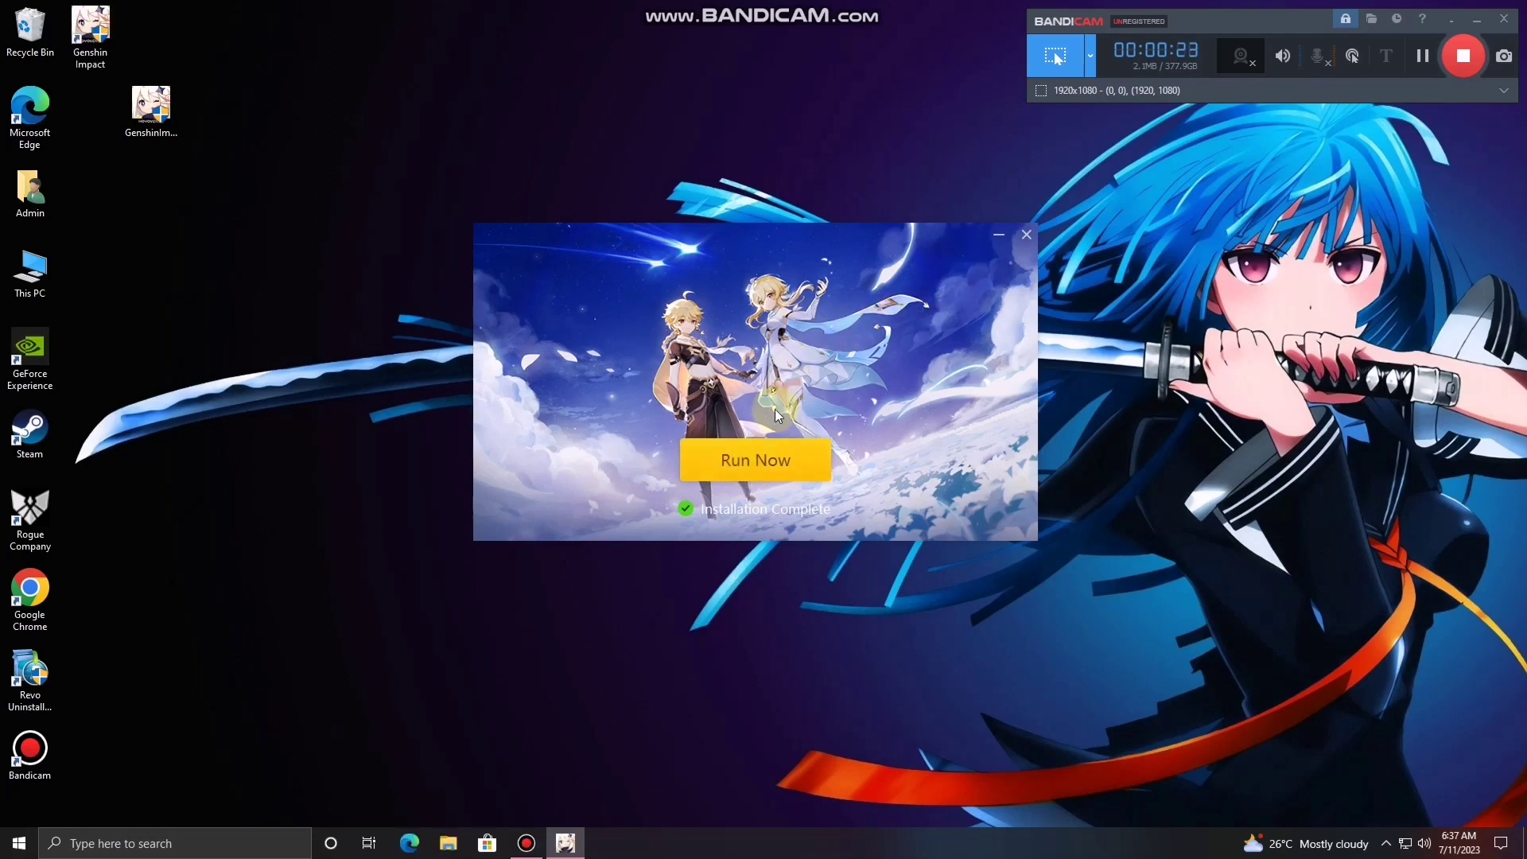
left_click(760, 461)
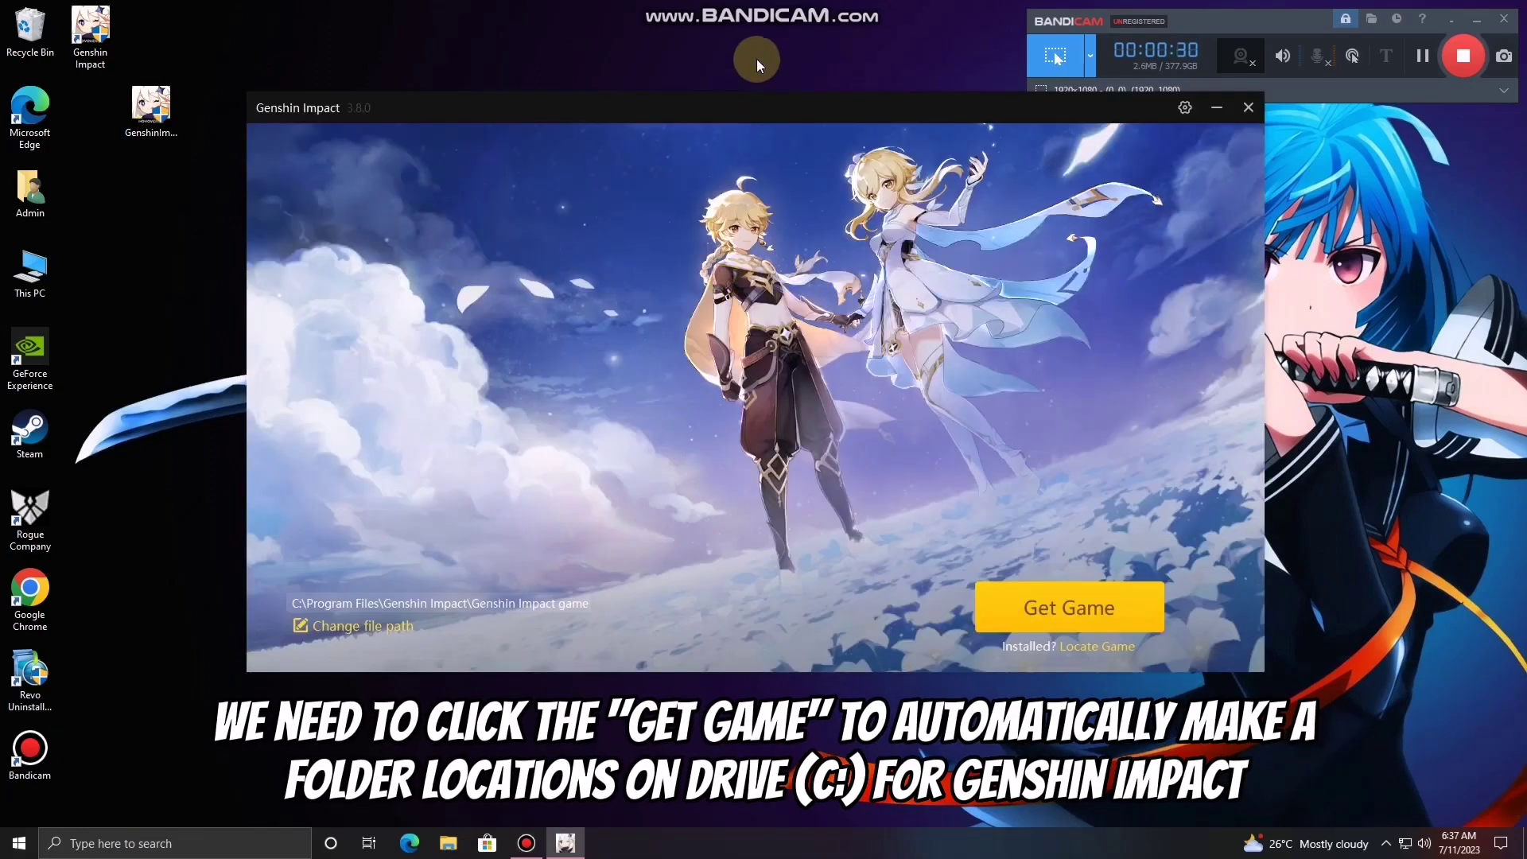
Step: Start the game download to C:\Program Files\Genshin Impact\Genshin Impact game, pause it and exit the launcher program completely
right_click(759, 61)
left_click(782, 105)
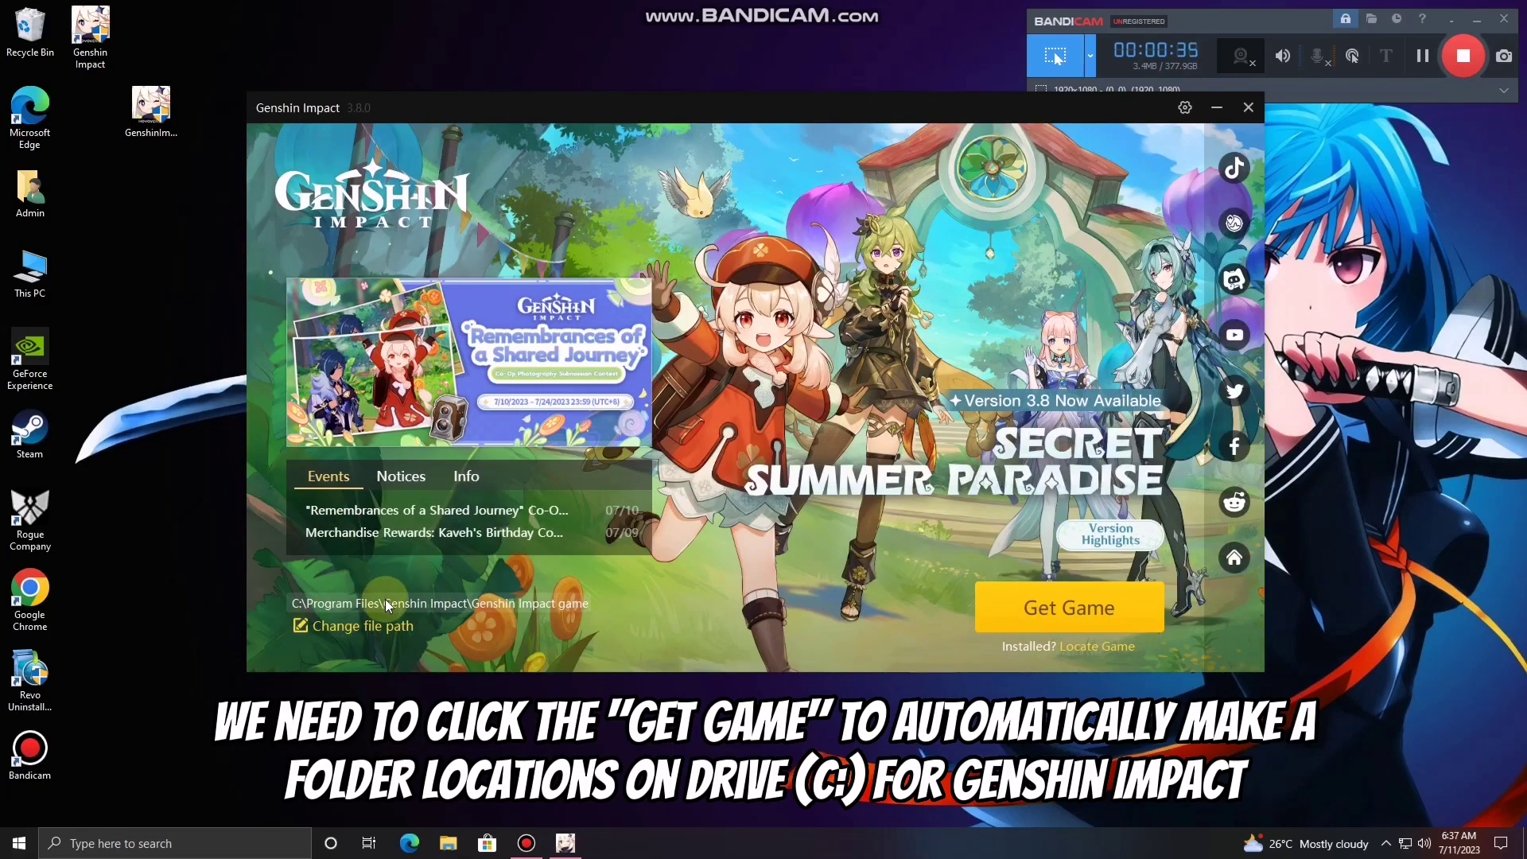
left_click(1042, 609)
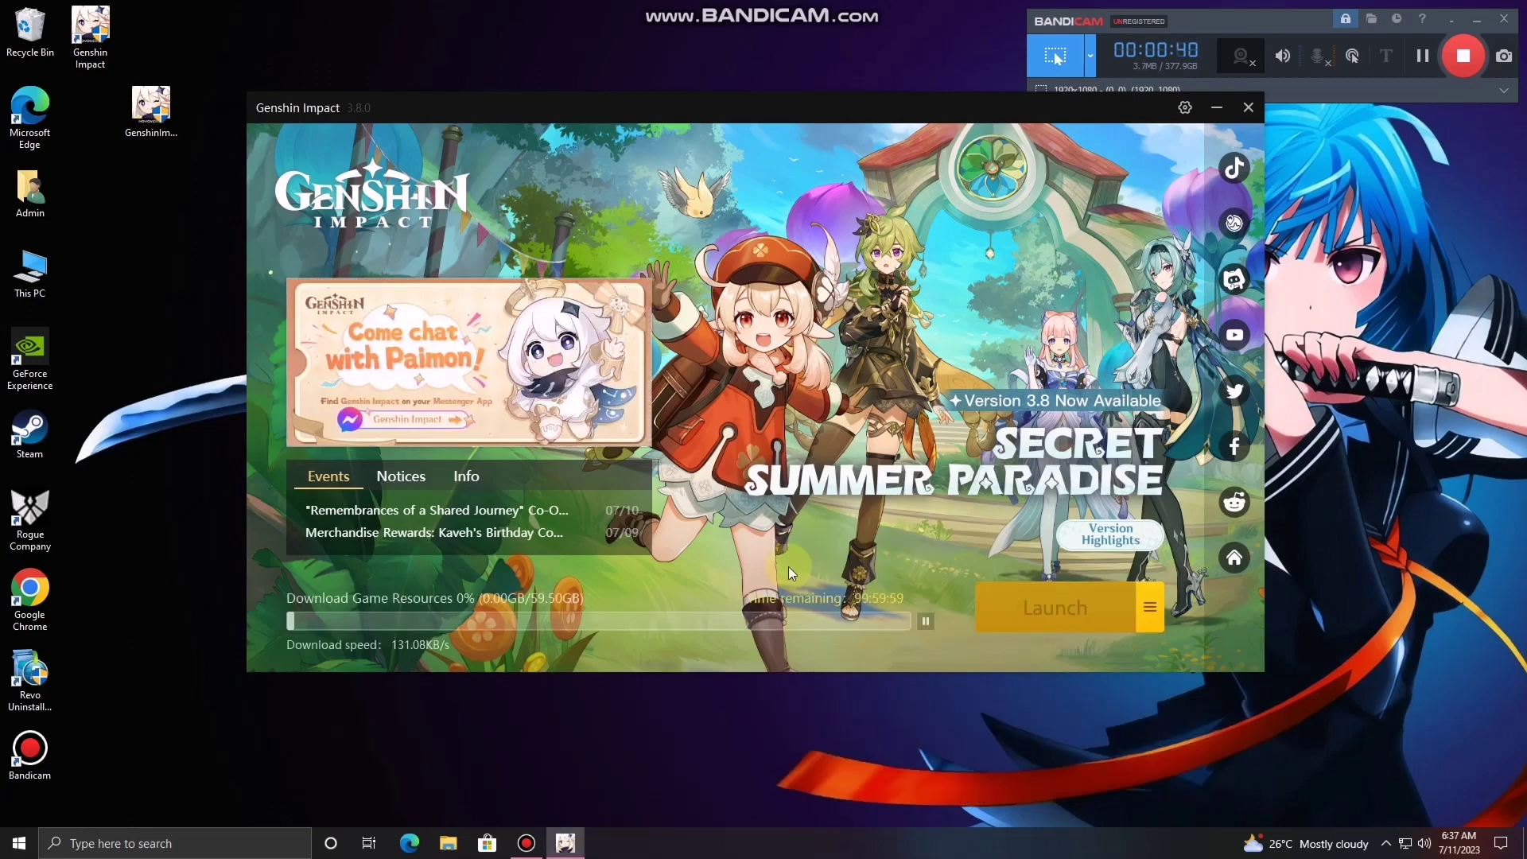
left_click(927, 622)
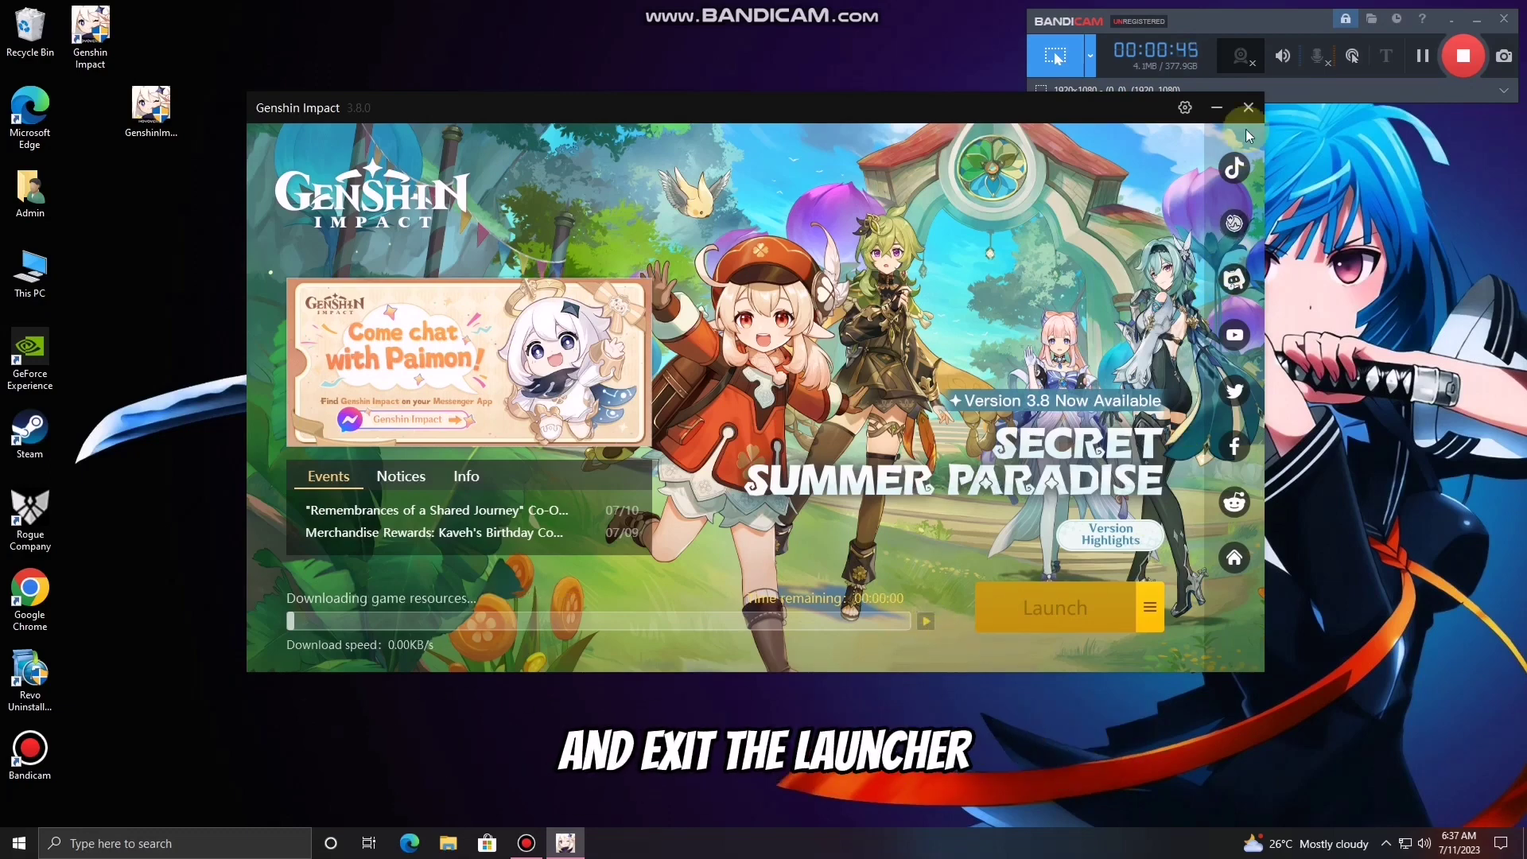
left_click(1248, 107)
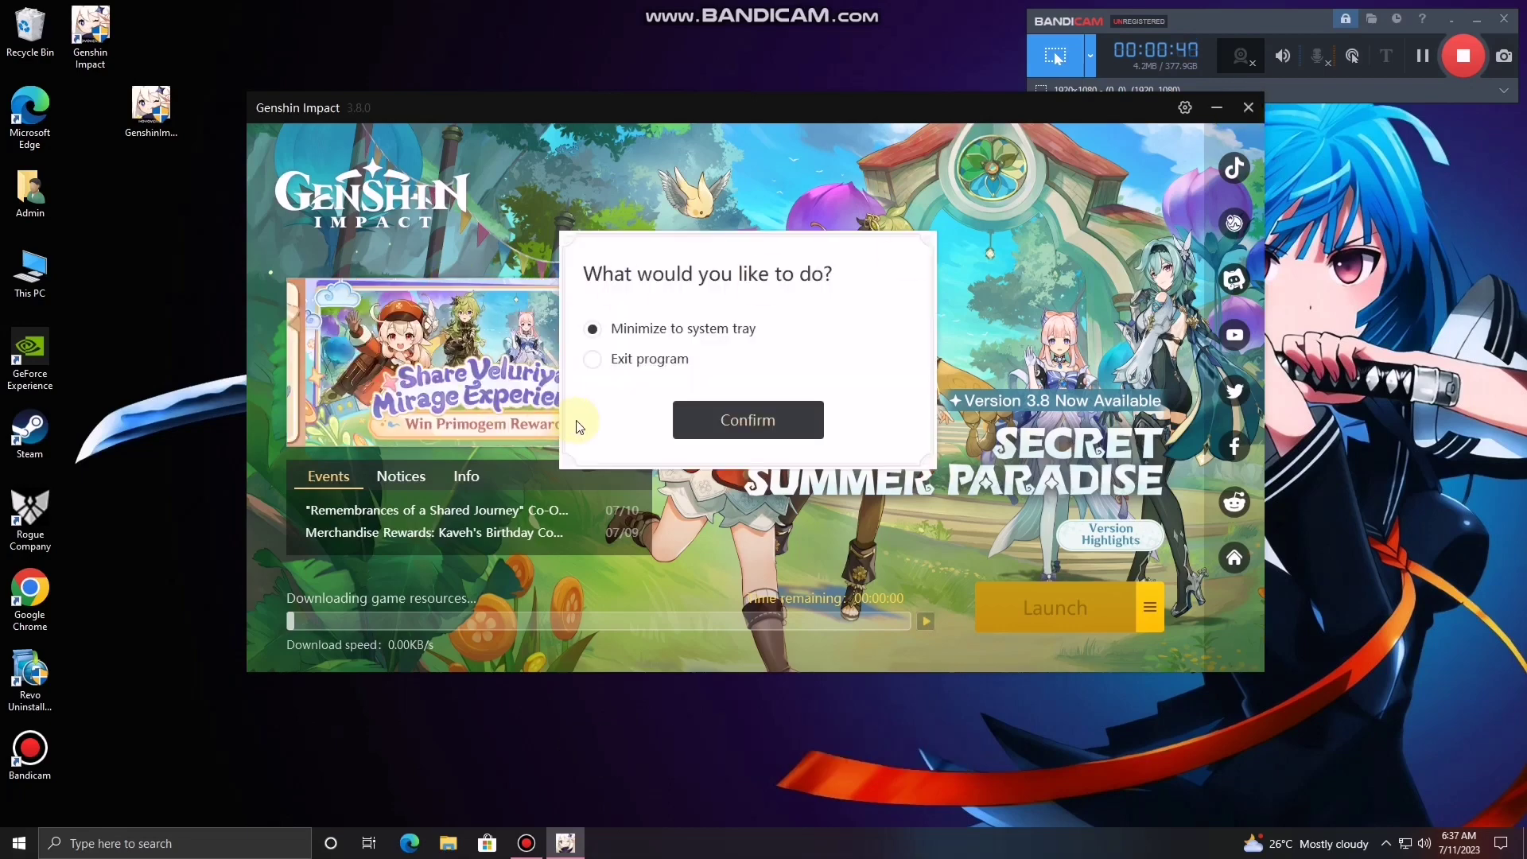
left_click(603, 359)
left_click(763, 433)
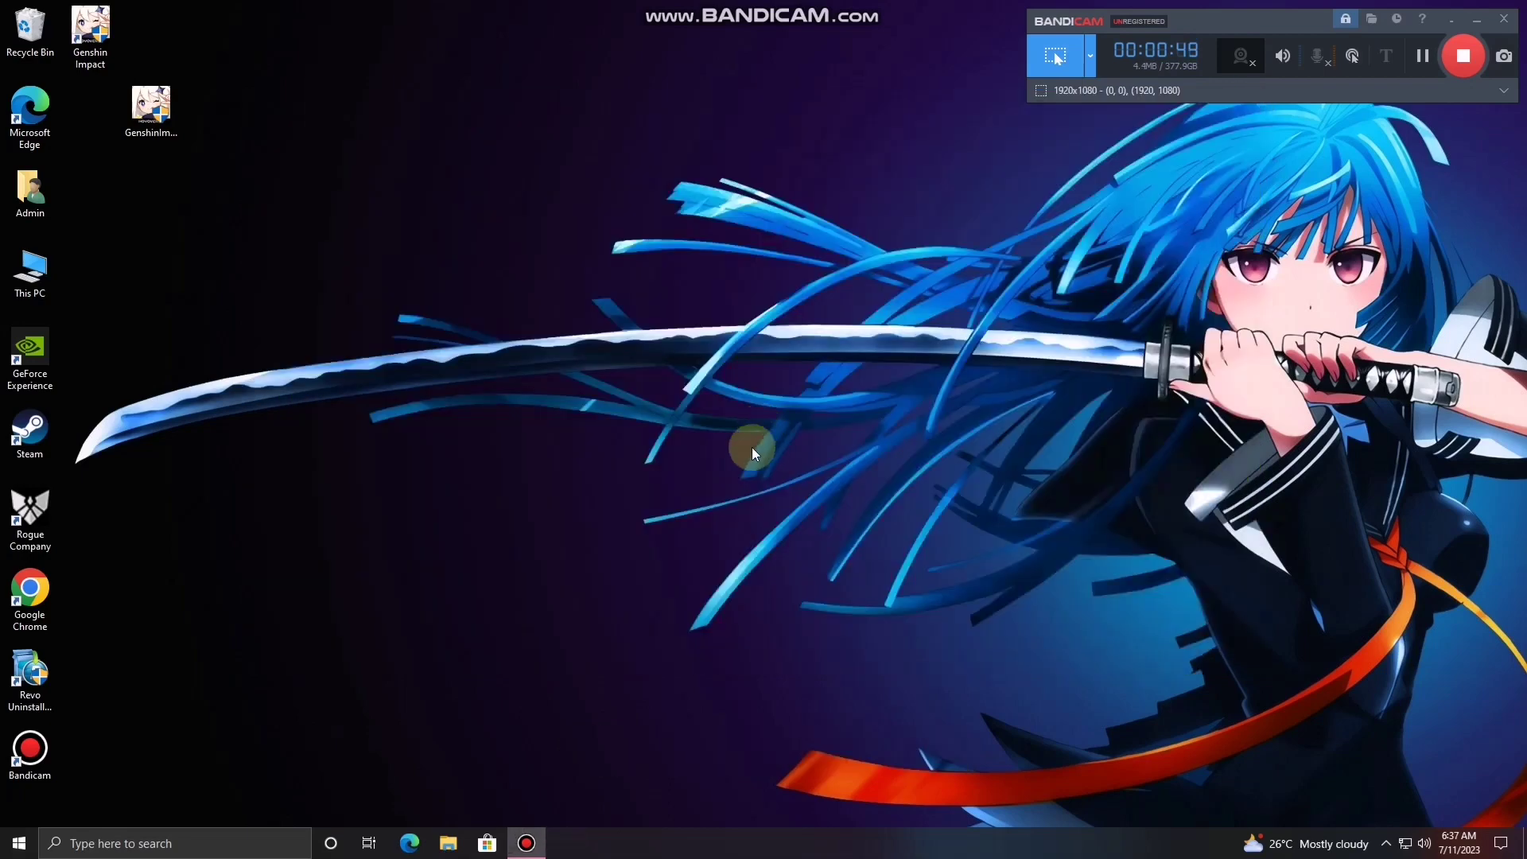
Step: Place the installer icon directly below the Genshin Impact shortcut on the desktop and refresh the desktop
right_click(668, 400)
left_click(699, 437)
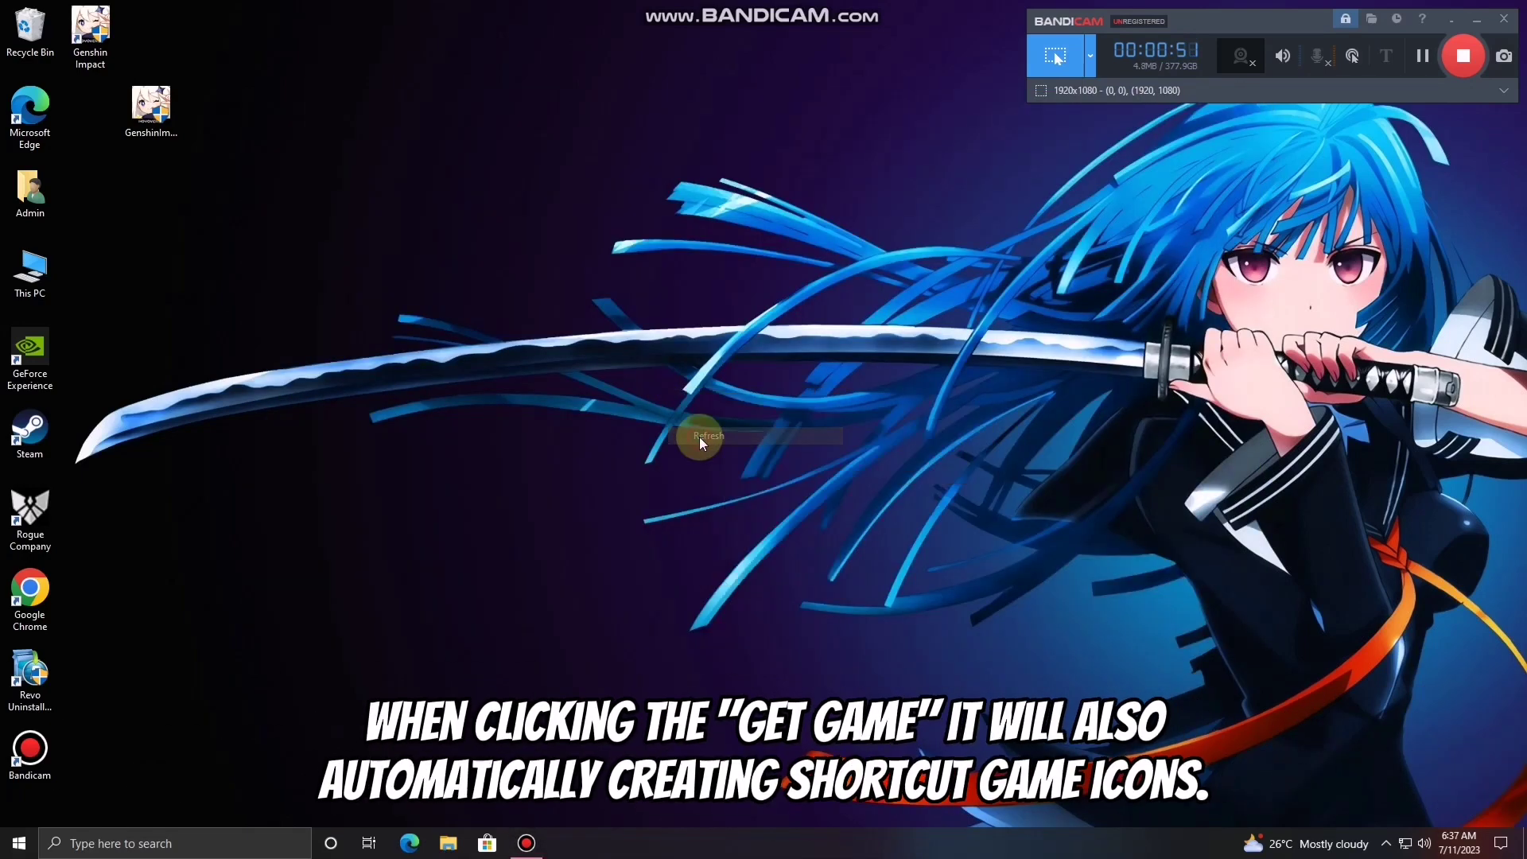
left_click_drag(151, 108, 87, 102)
right_click(205, 143)
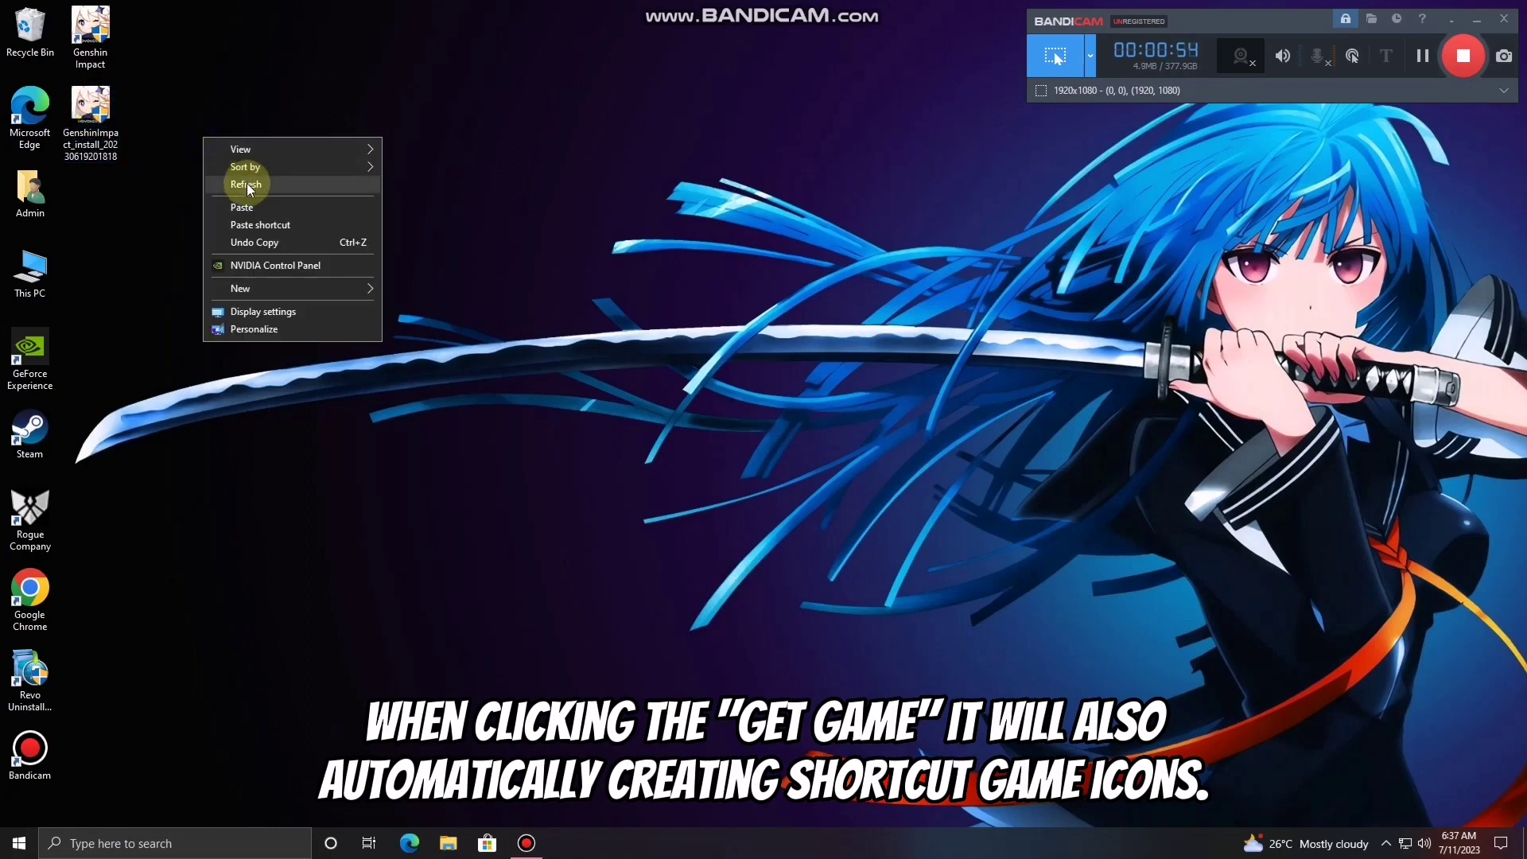
left_click(246, 185)
right_click(241, 160)
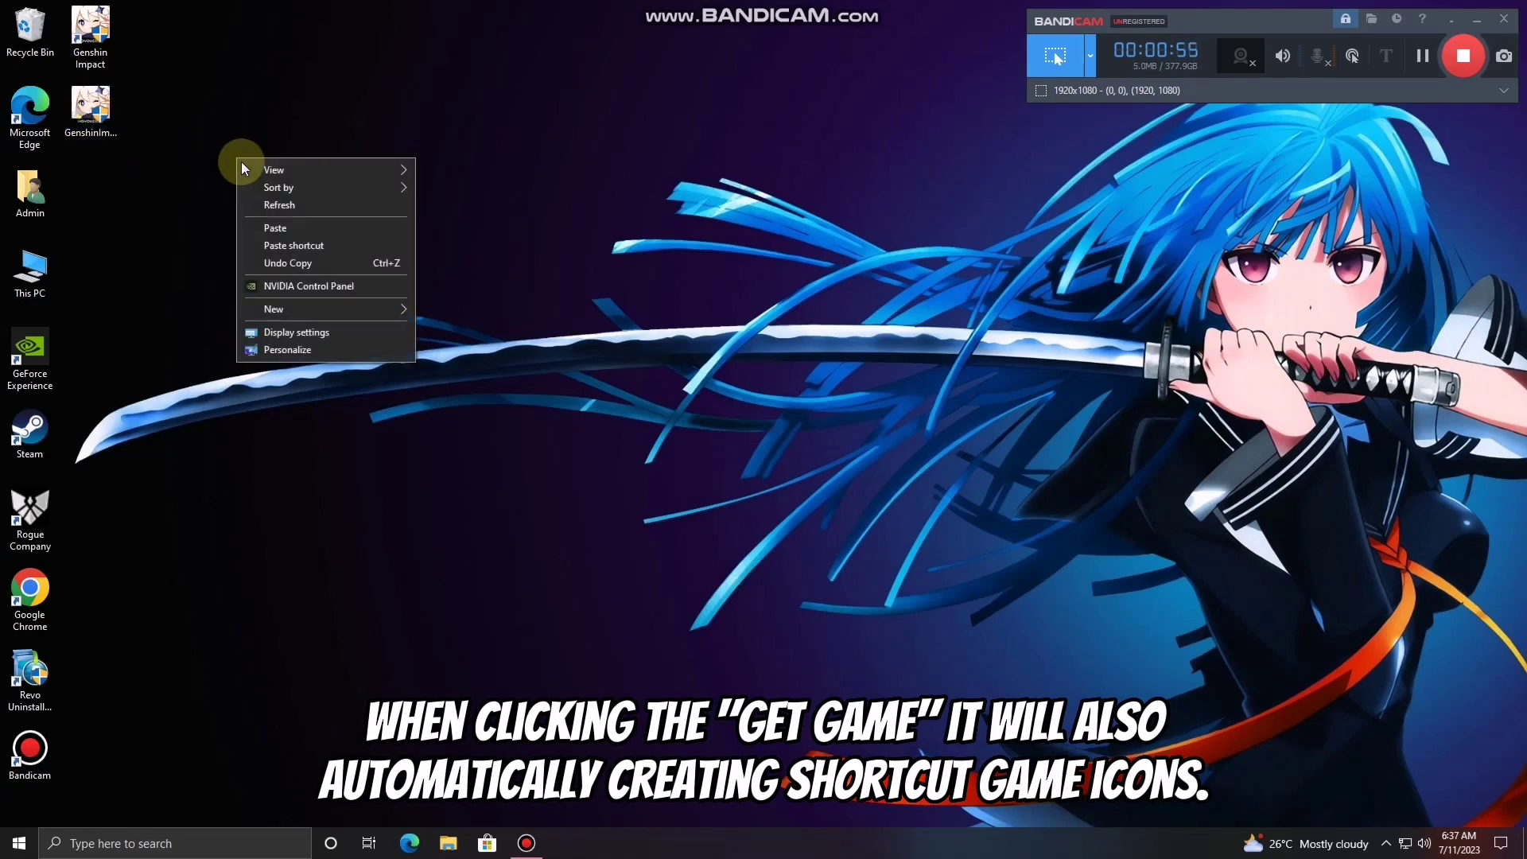
left_click(270, 205)
Step: Open the file location of the Genshin Impact desktop shortcut from its properties and look through the installed launcher files
right_click(89, 37)
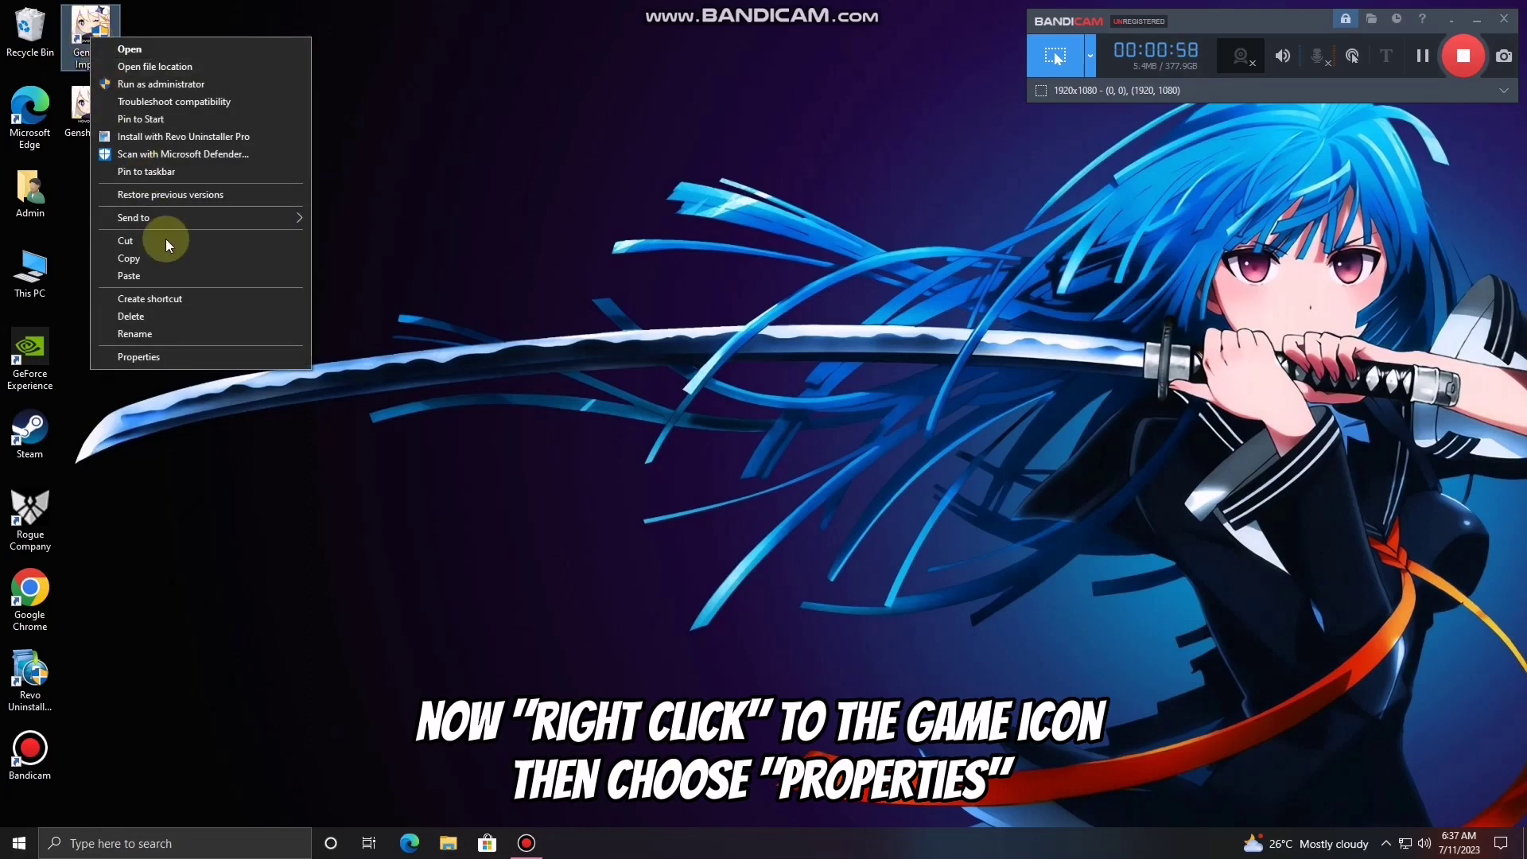
left_click(195, 354)
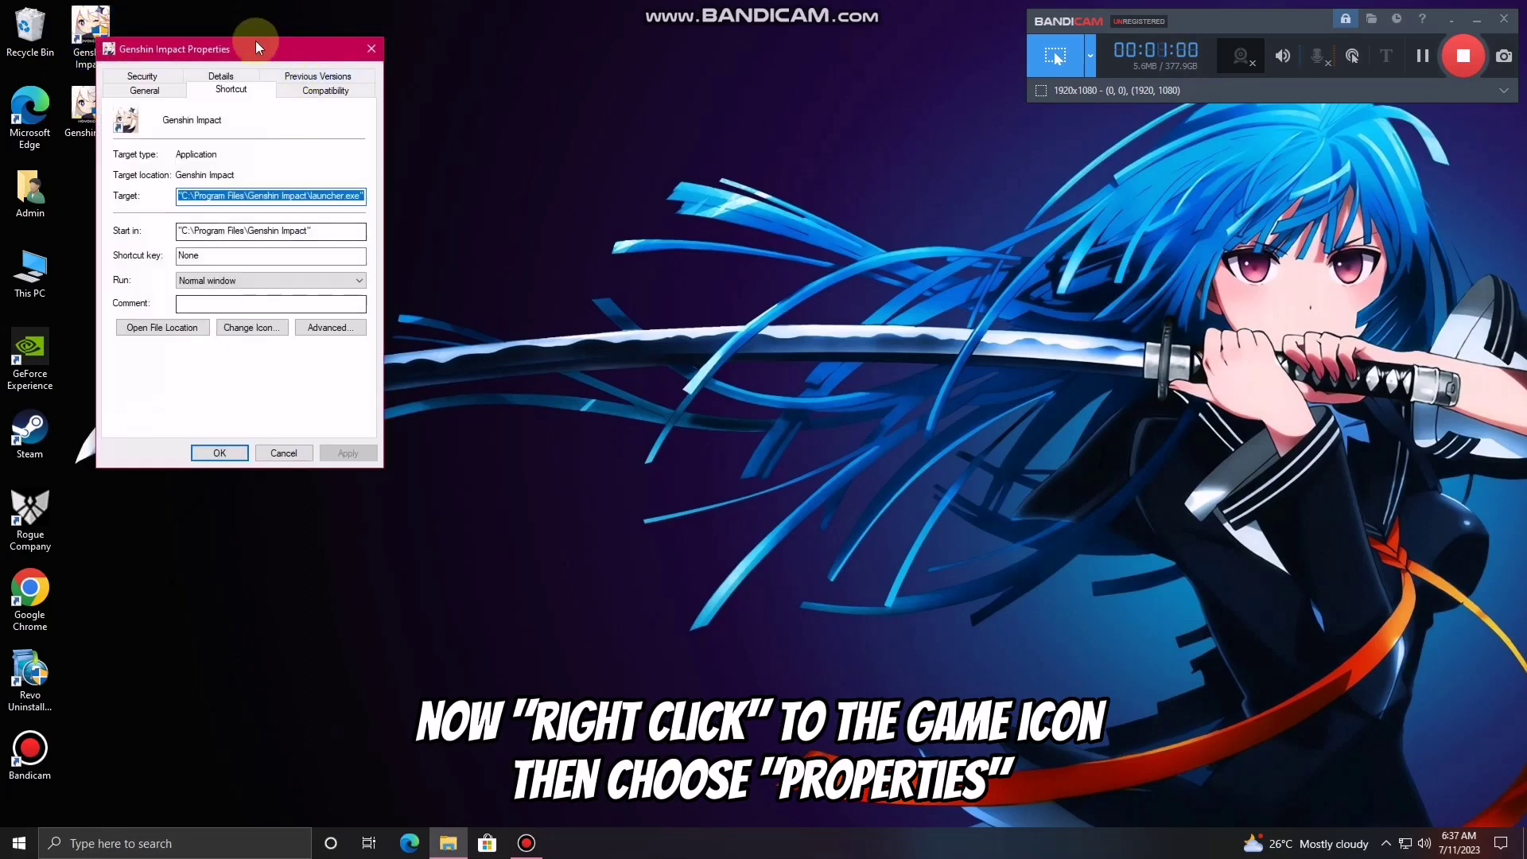
left_click_drag(255, 40, 583, 208)
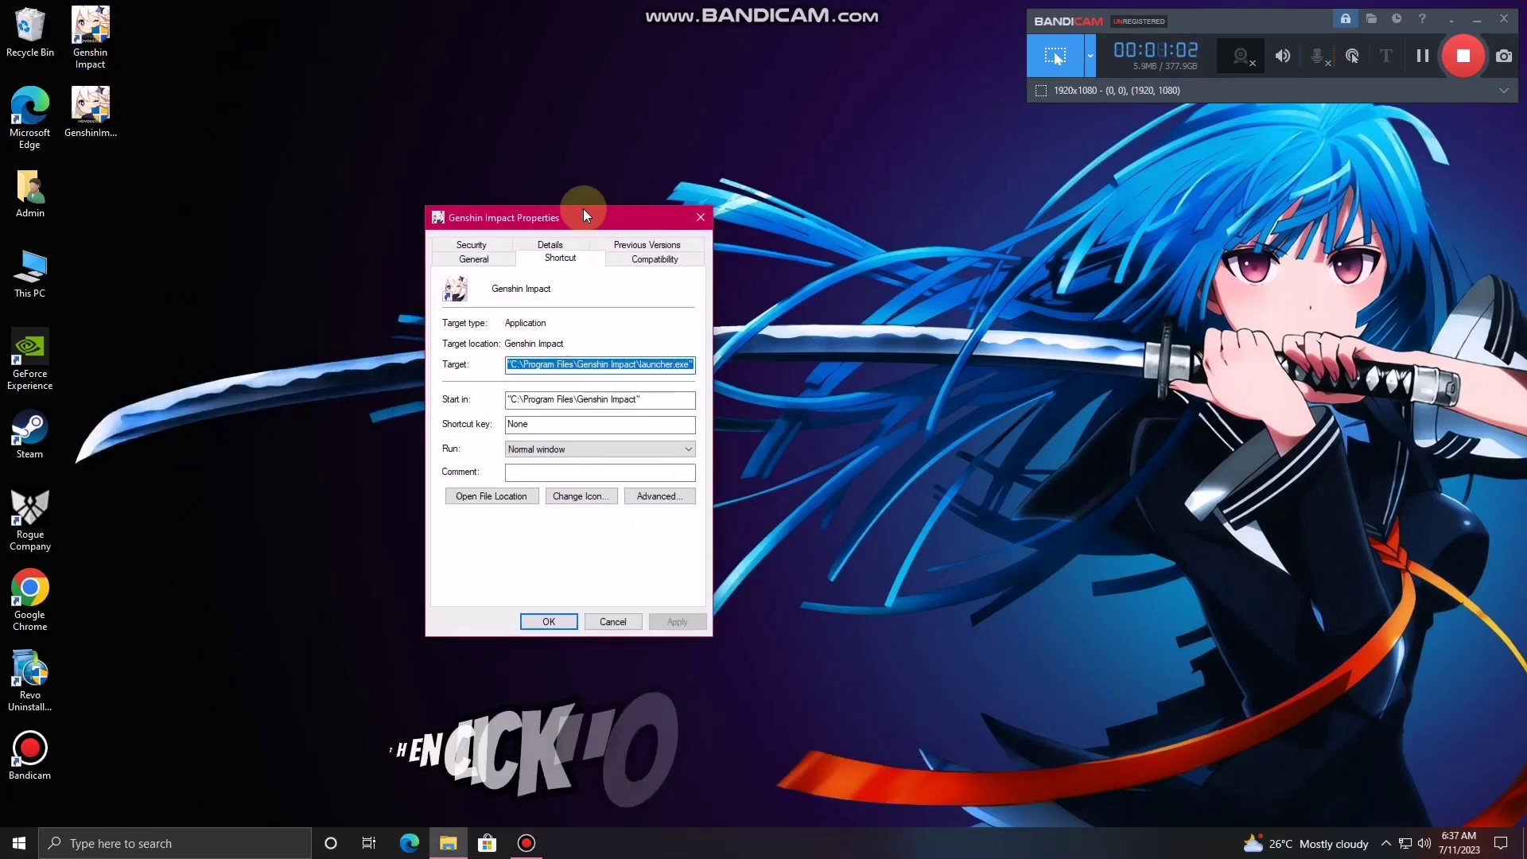
left_click(513, 499)
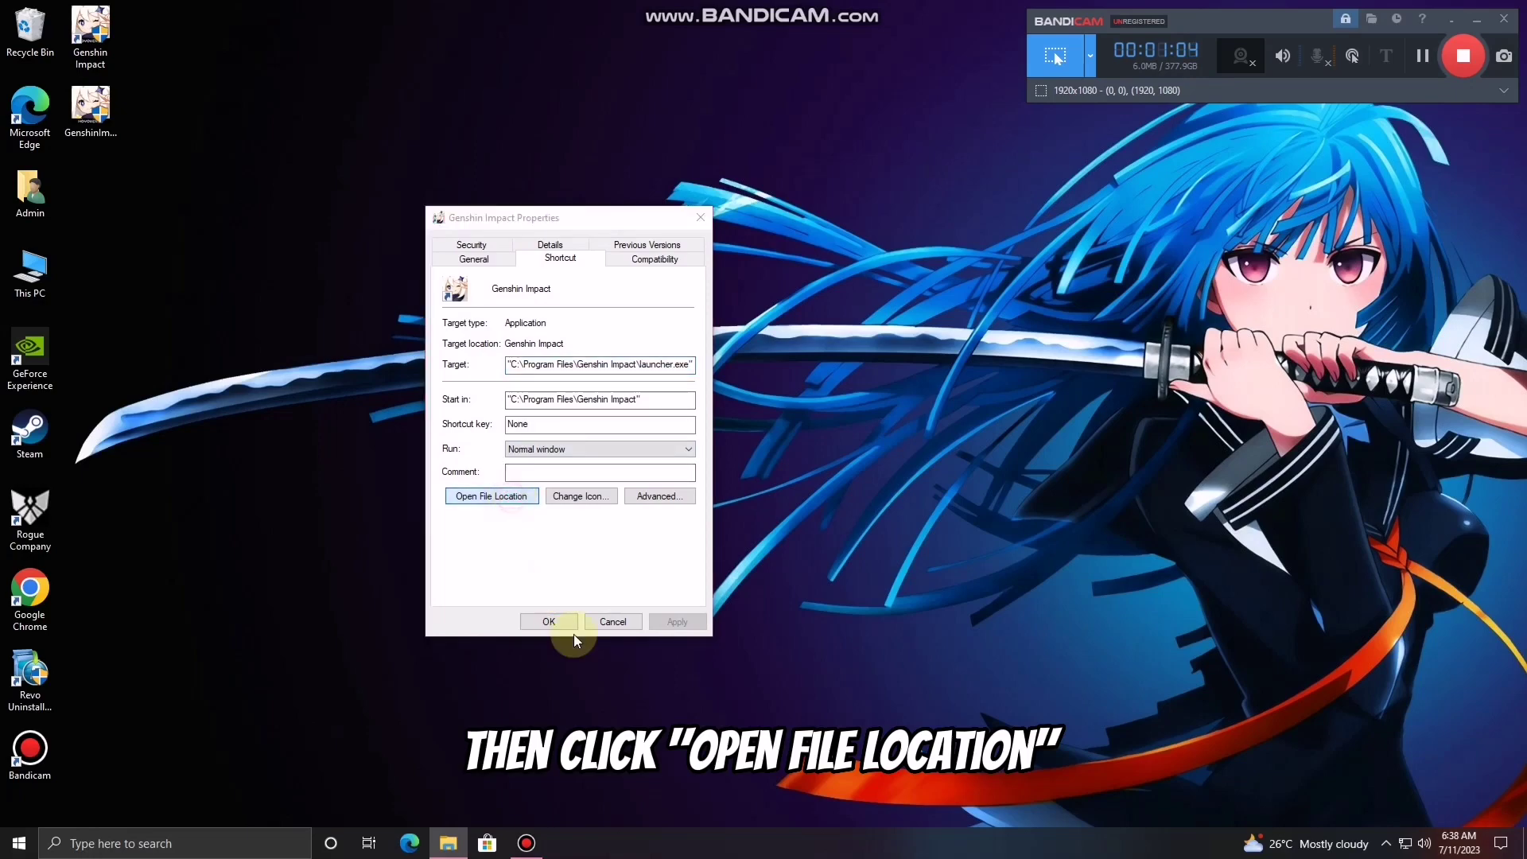
scroll(585, 463, "up", 10)
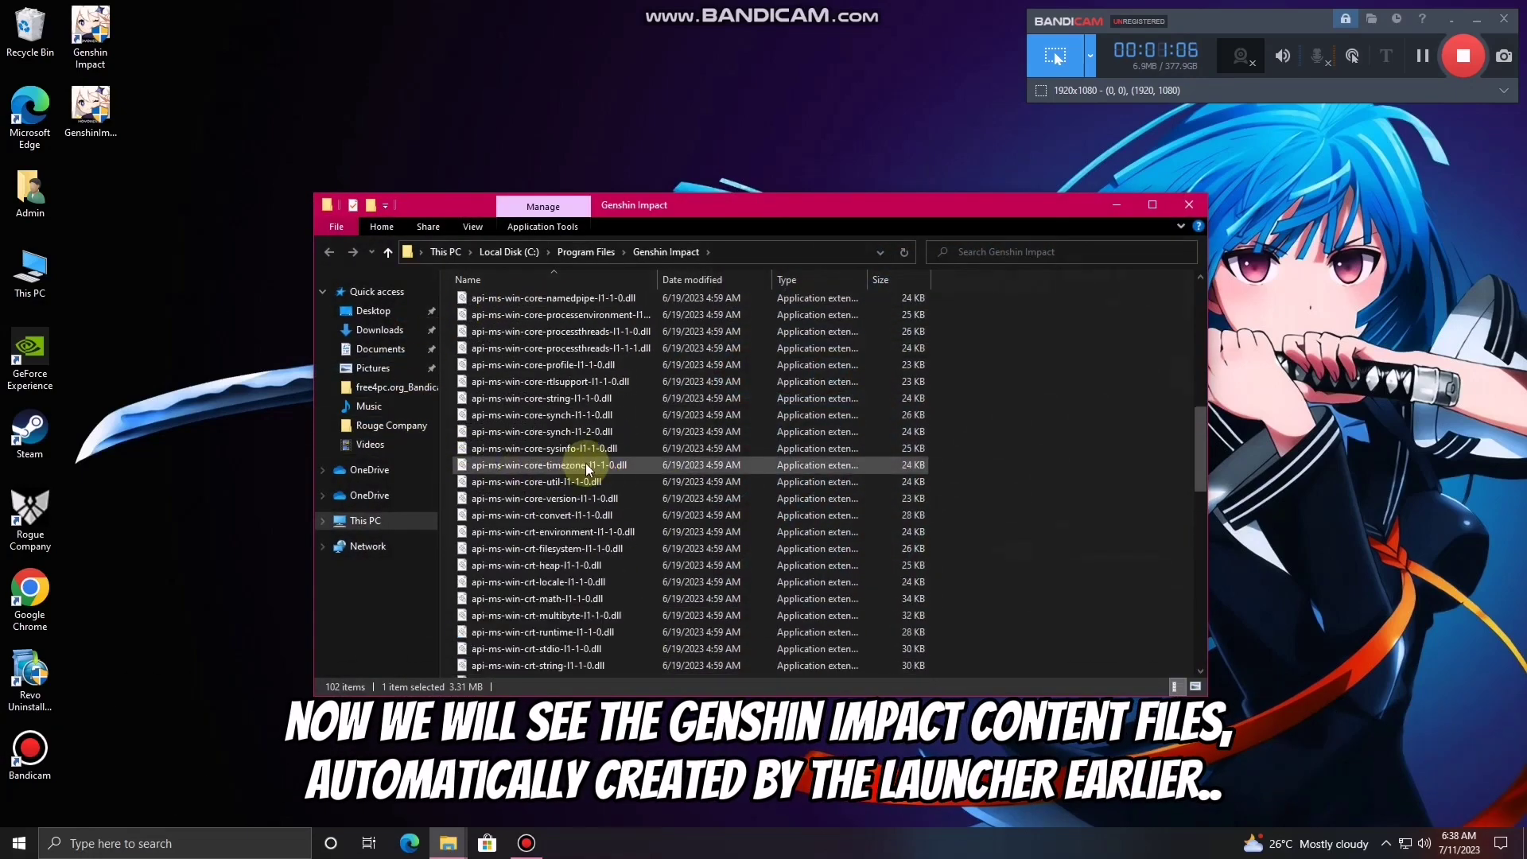
scroll(587, 461, "up", 3)
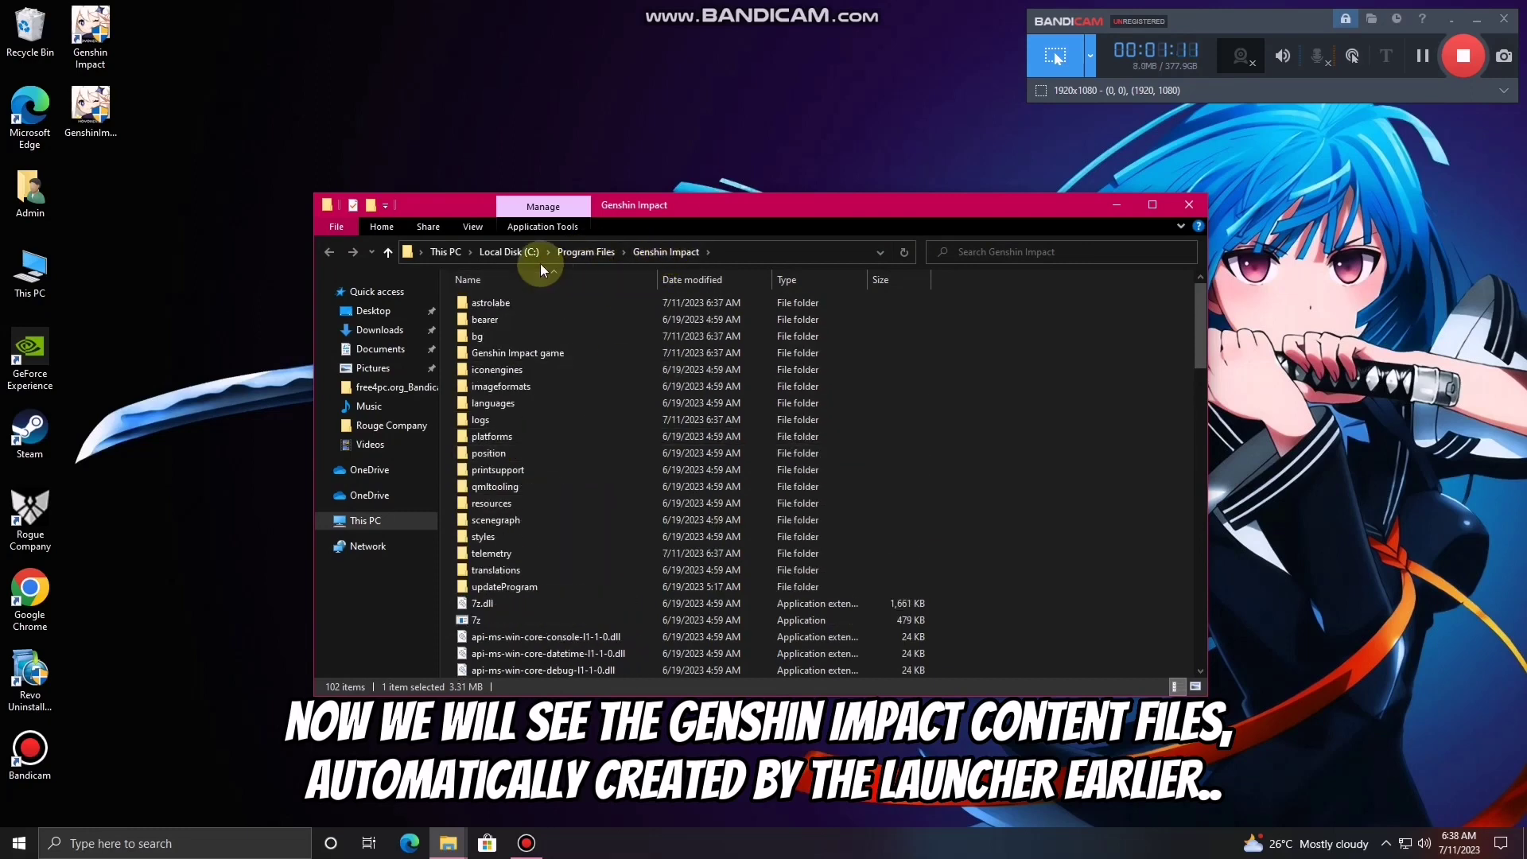
Step: Delete everything inside C:\Program Files\Genshin Impact, granting administrator permission for all current items
left_click(593, 419)
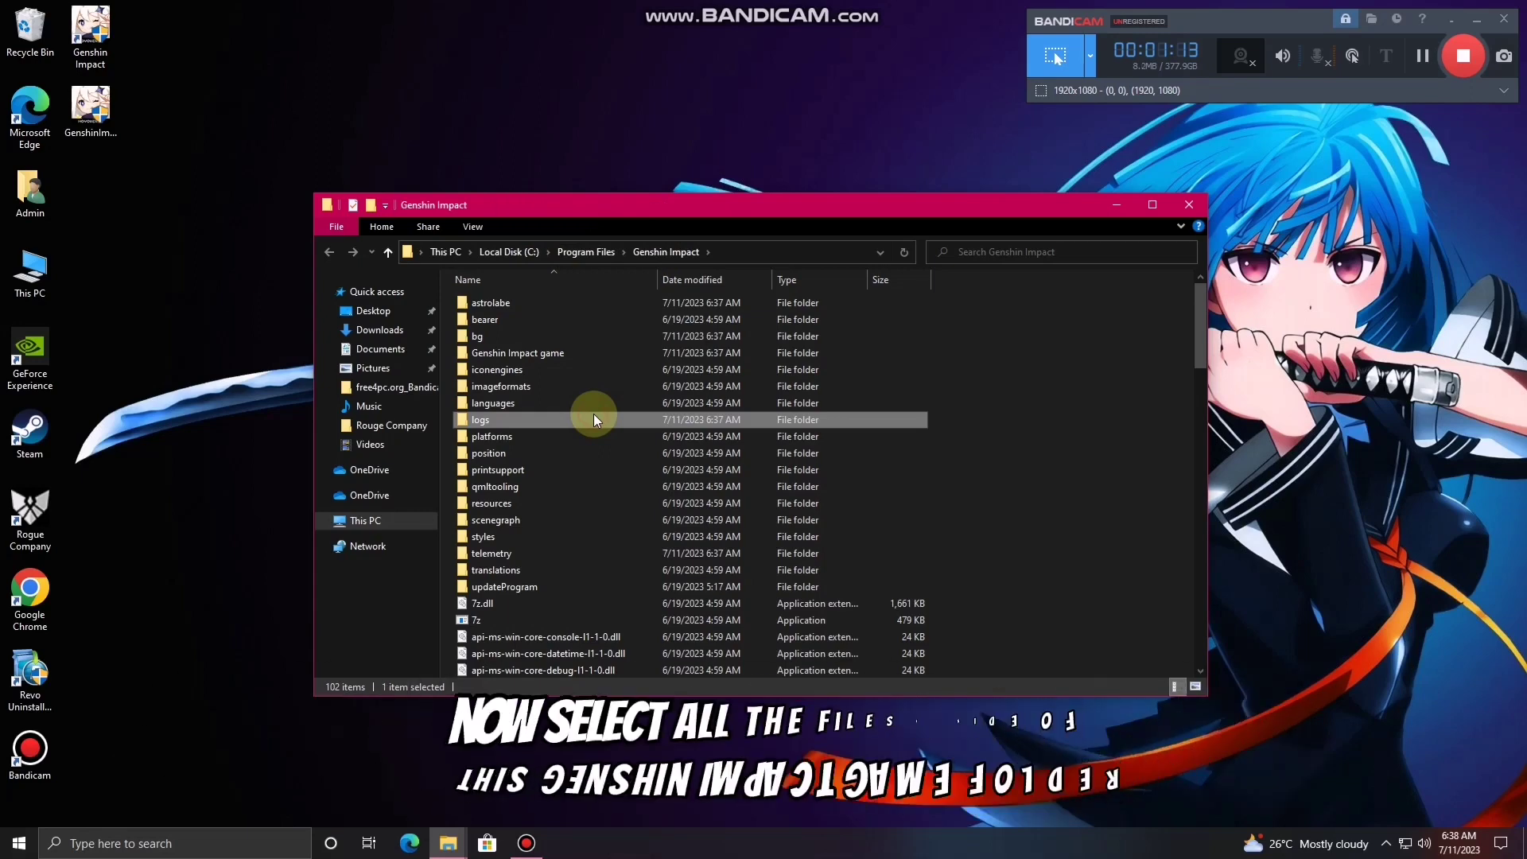
key("ctrl+a")
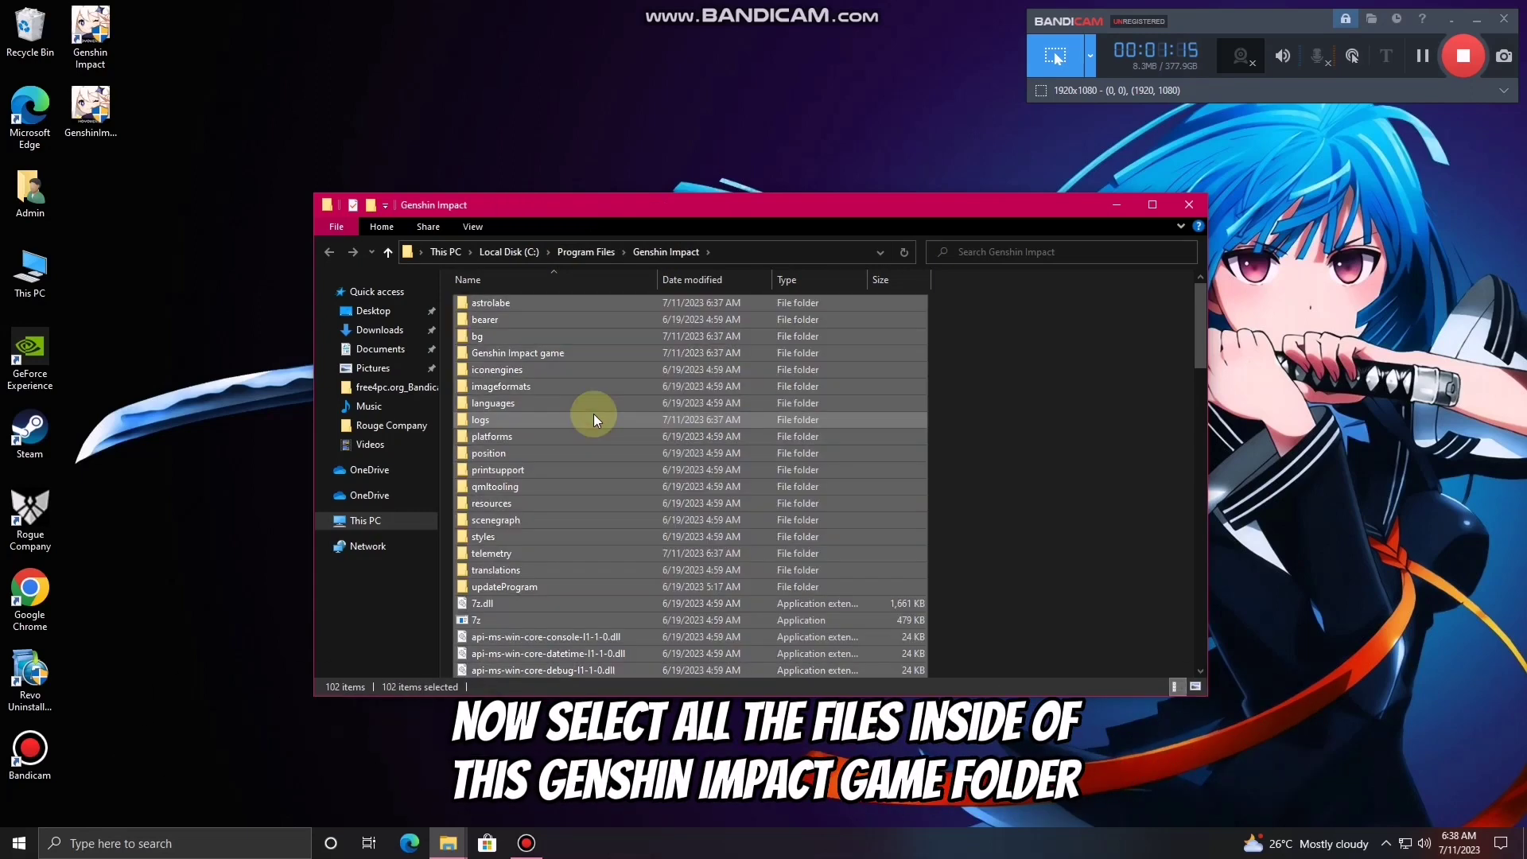
right_click(594, 413)
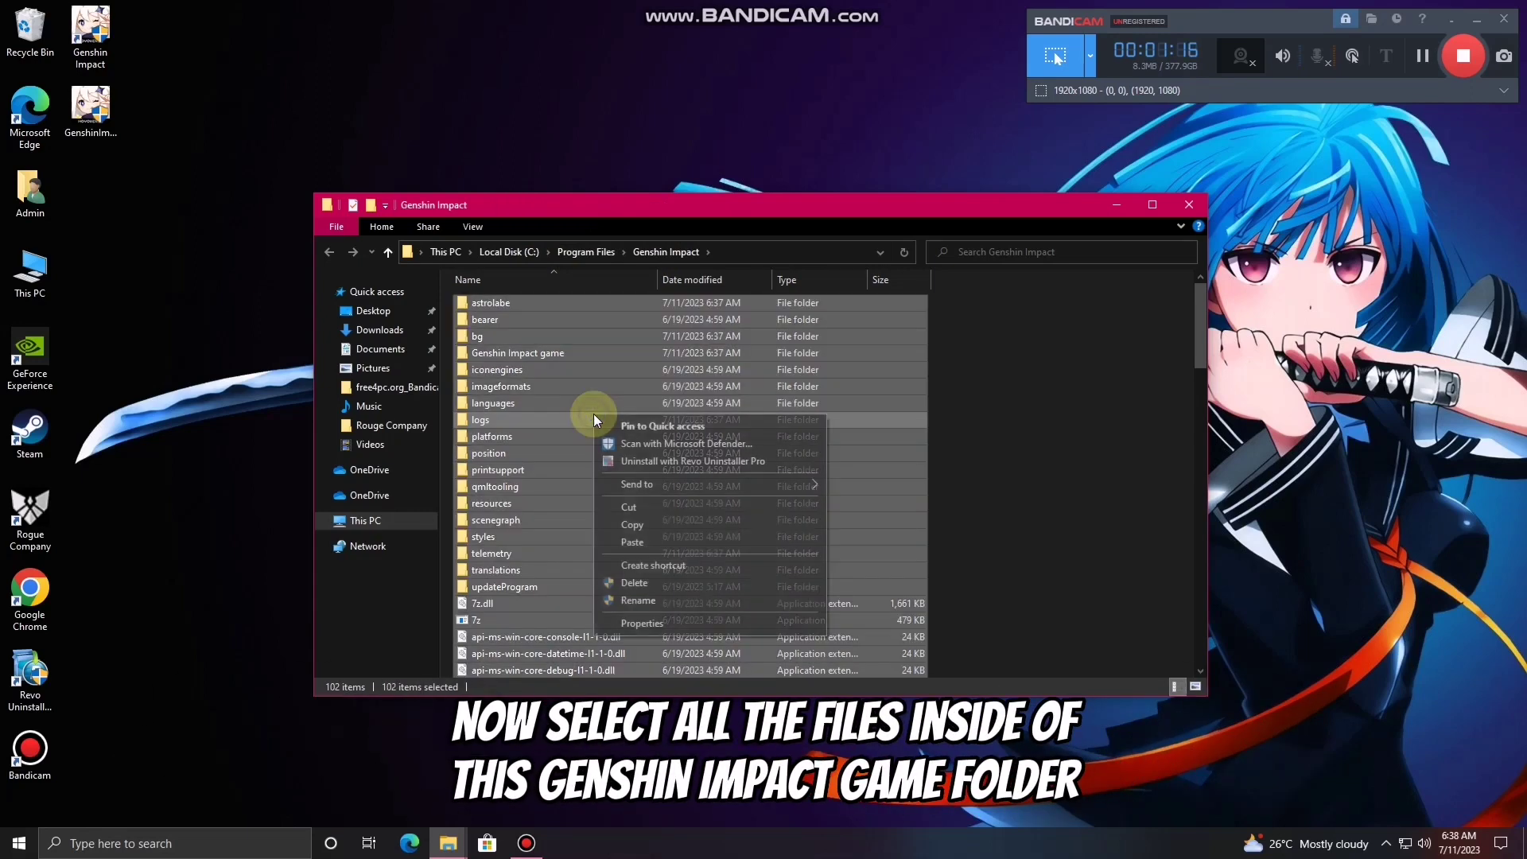
left_click(621, 584)
left_click(223, 319)
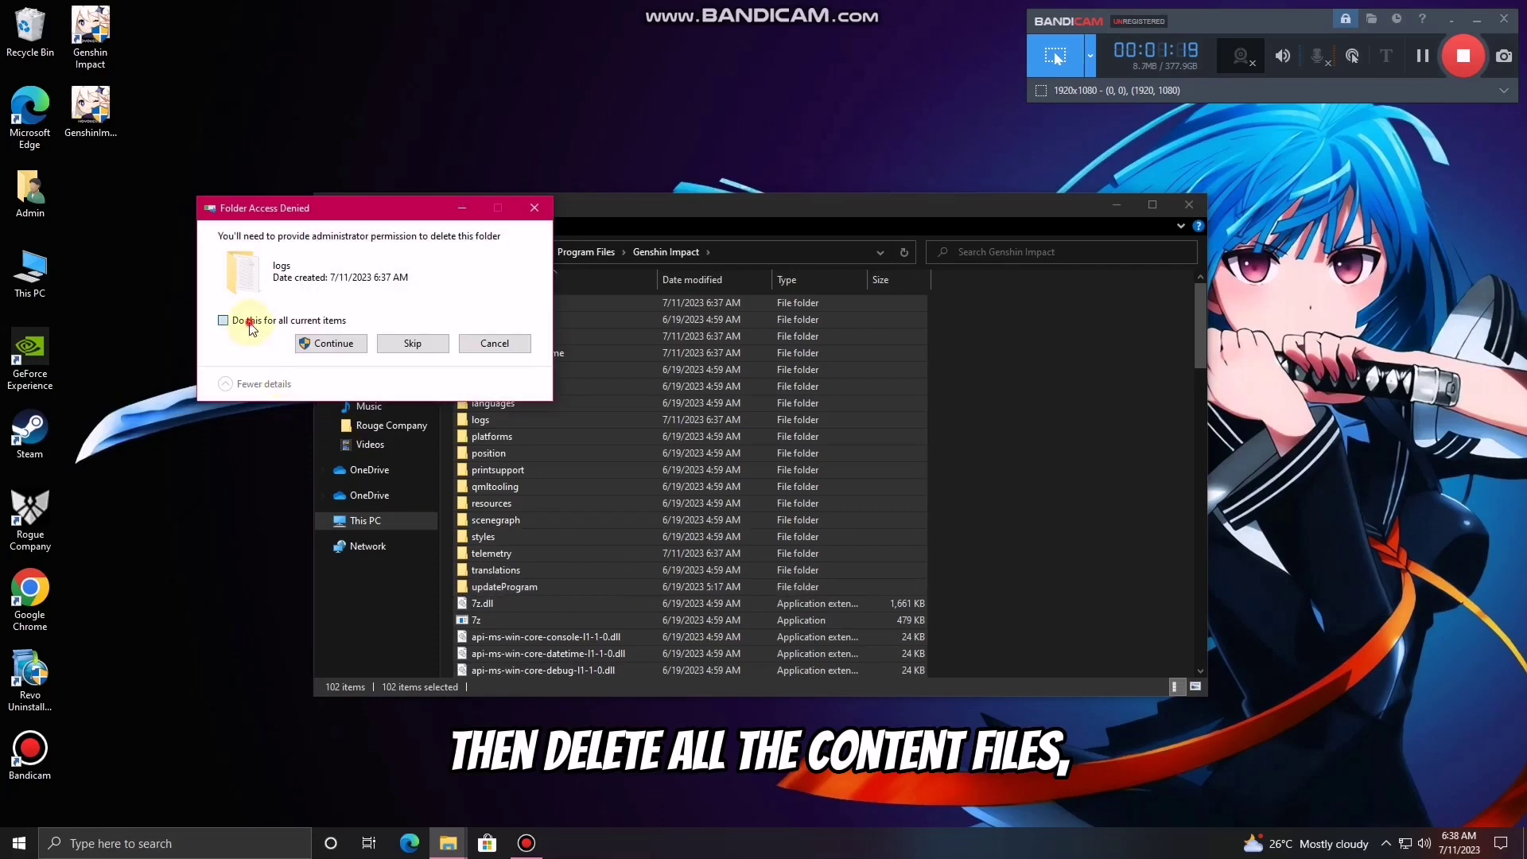
left_click(342, 344)
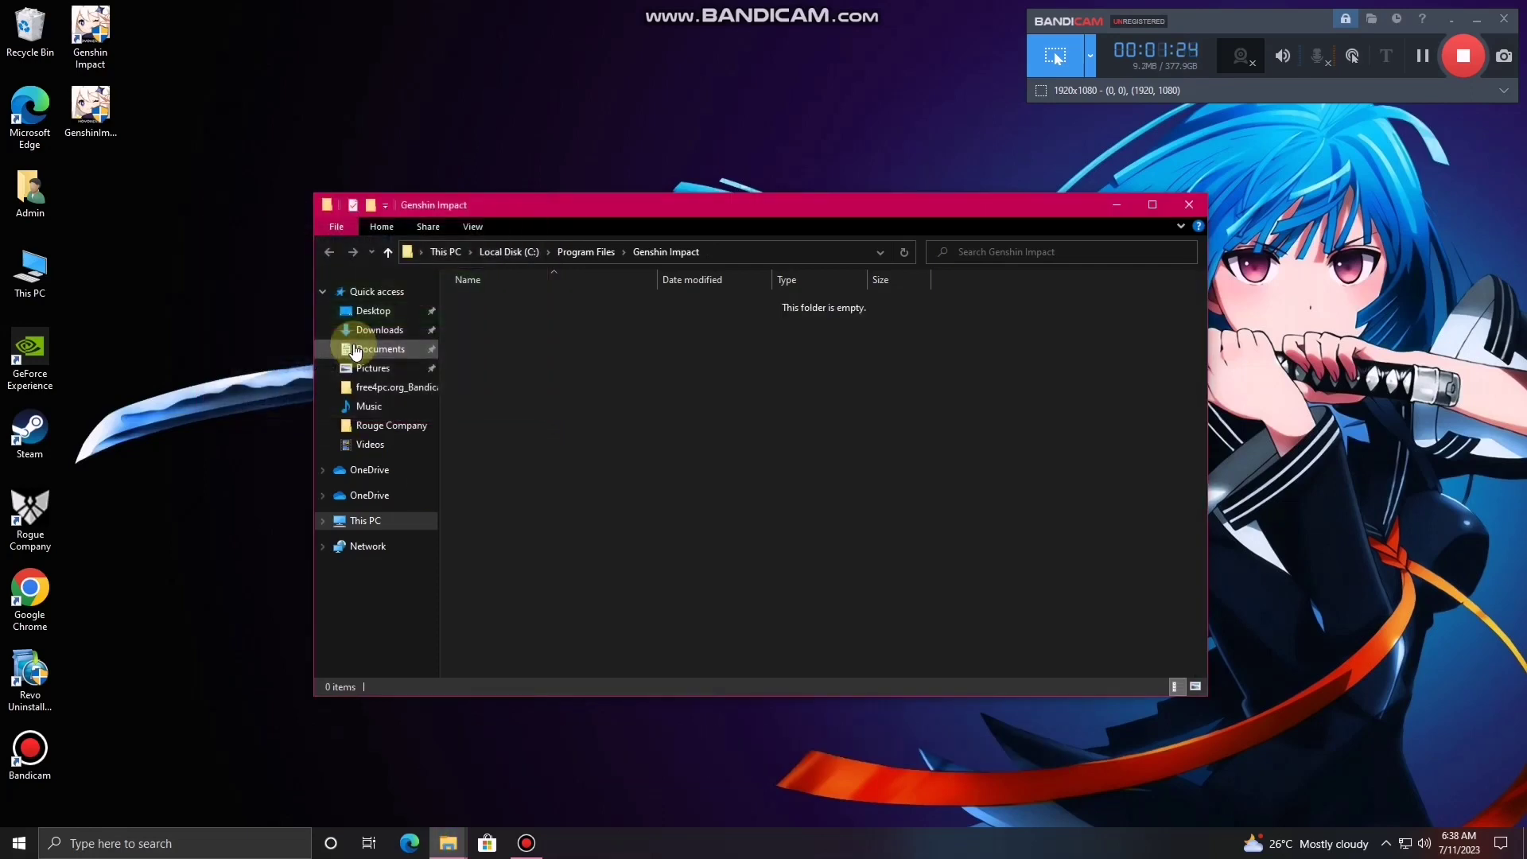
Step: Close the emptied Genshin Impact folder and the shortcut's properties, and refresh the desktop
left_click_drag(595, 205, 663, 202)
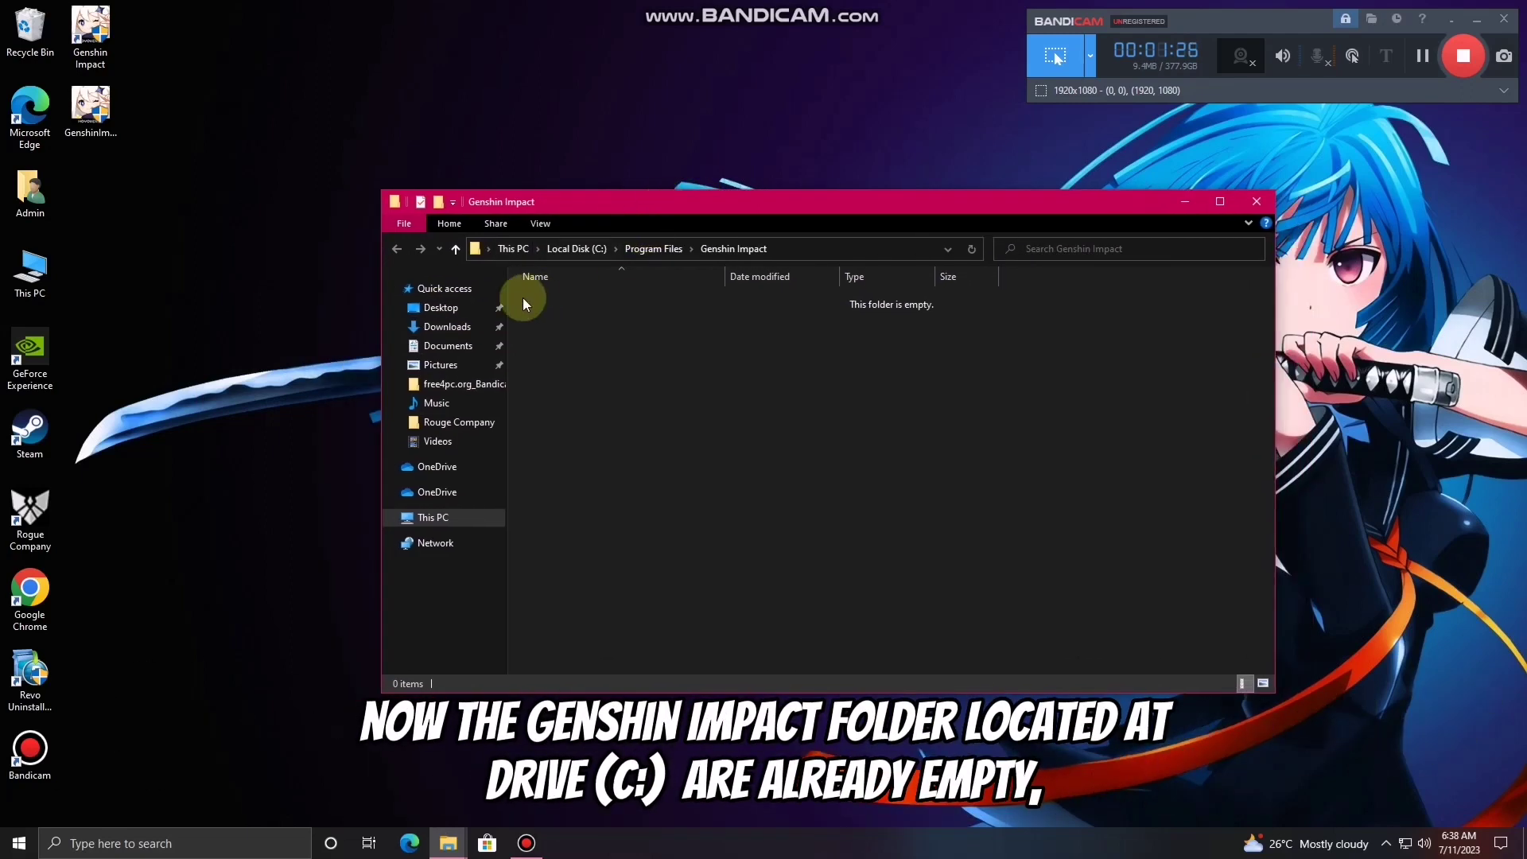
left_click(647, 251)
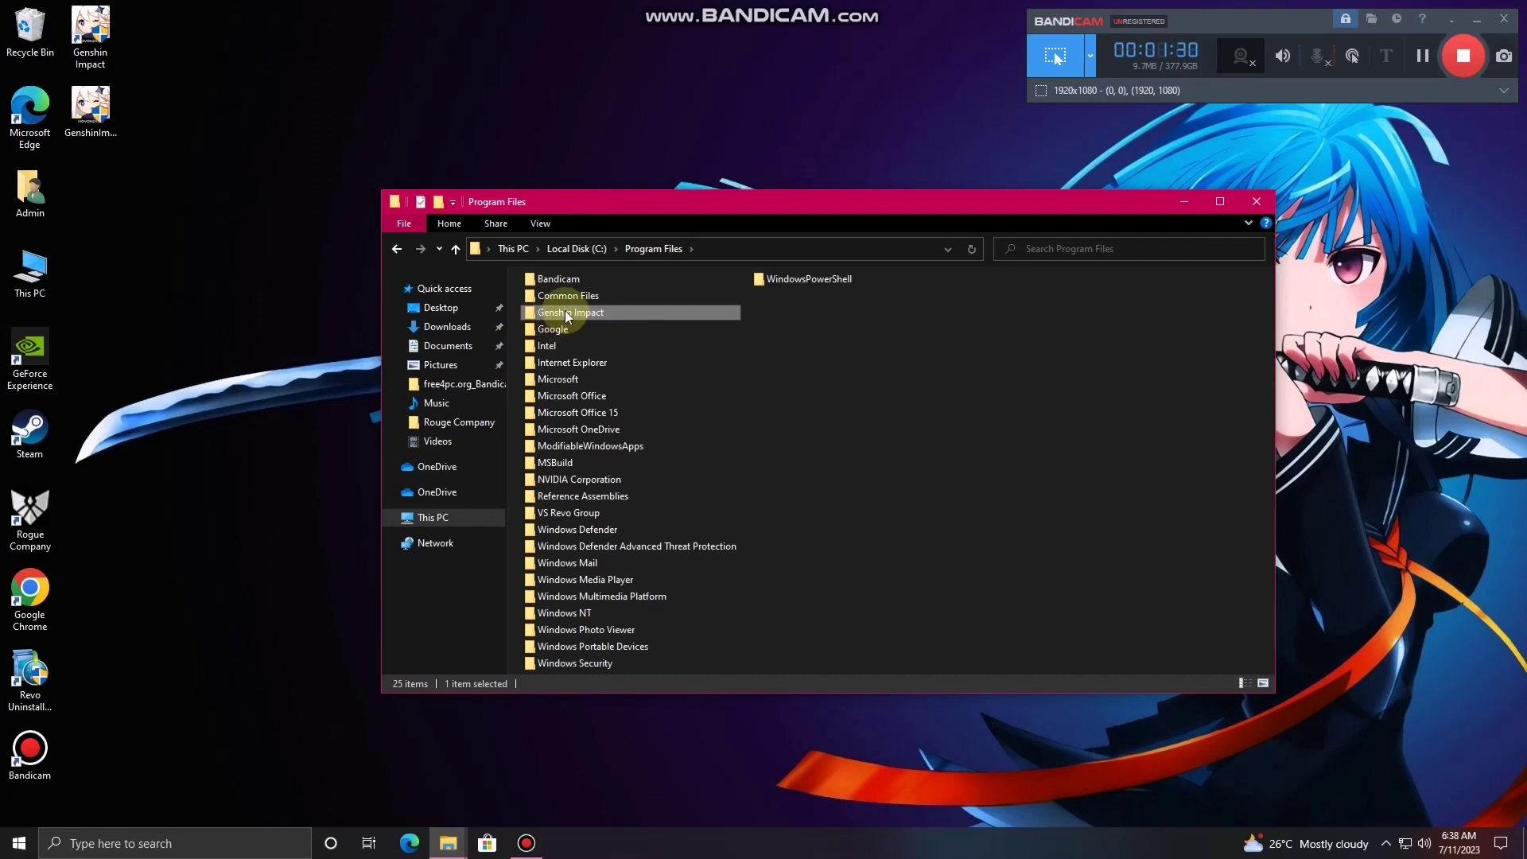
left_click(397, 248)
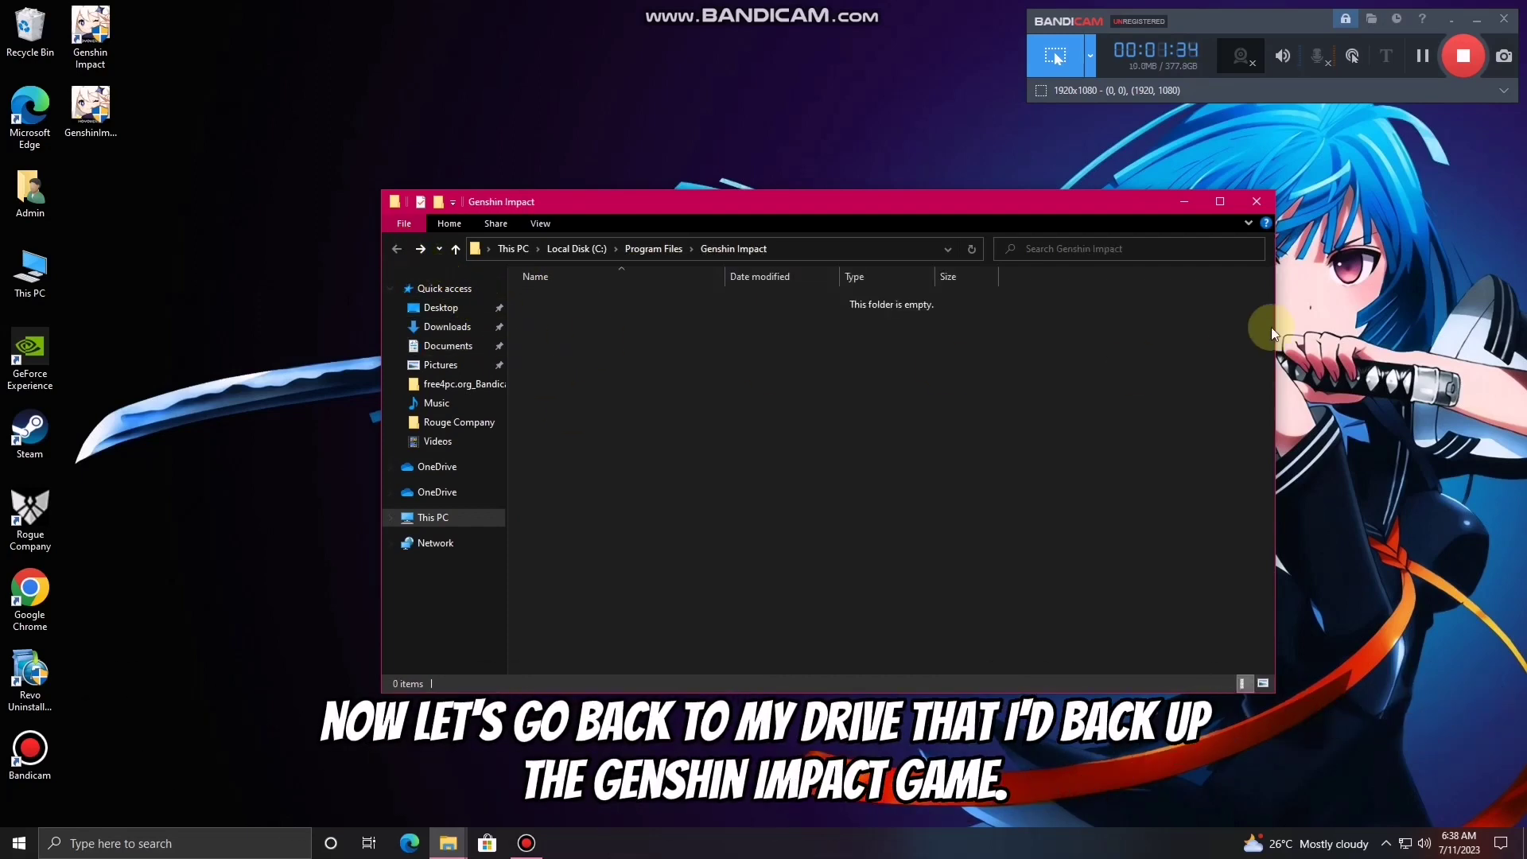
left_click(1248, 207)
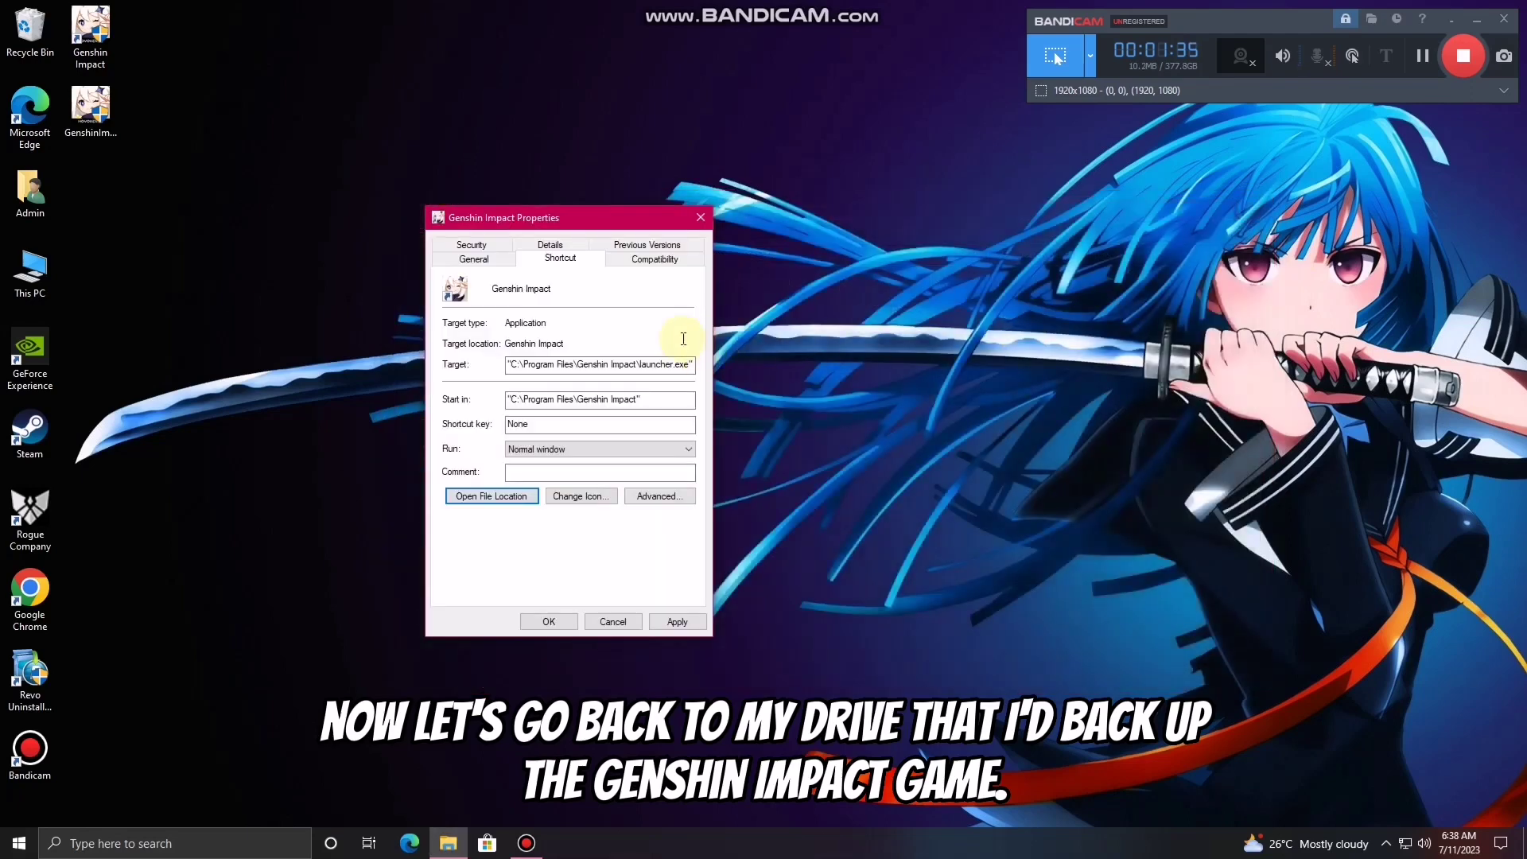
right_click(752, 253)
left_click(784, 299)
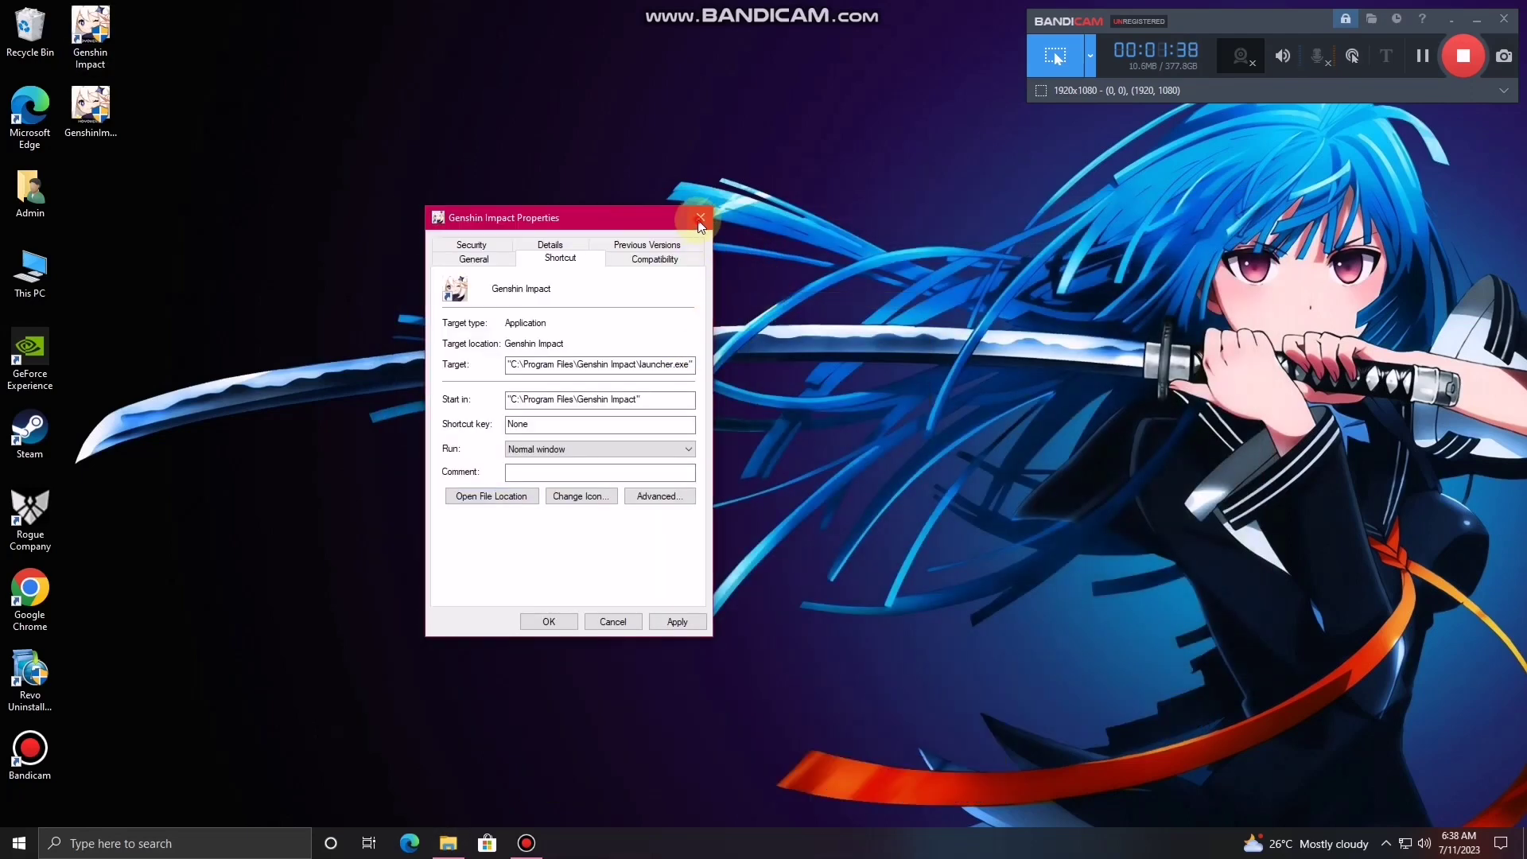
left_click(699, 217)
right_click(280, 267)
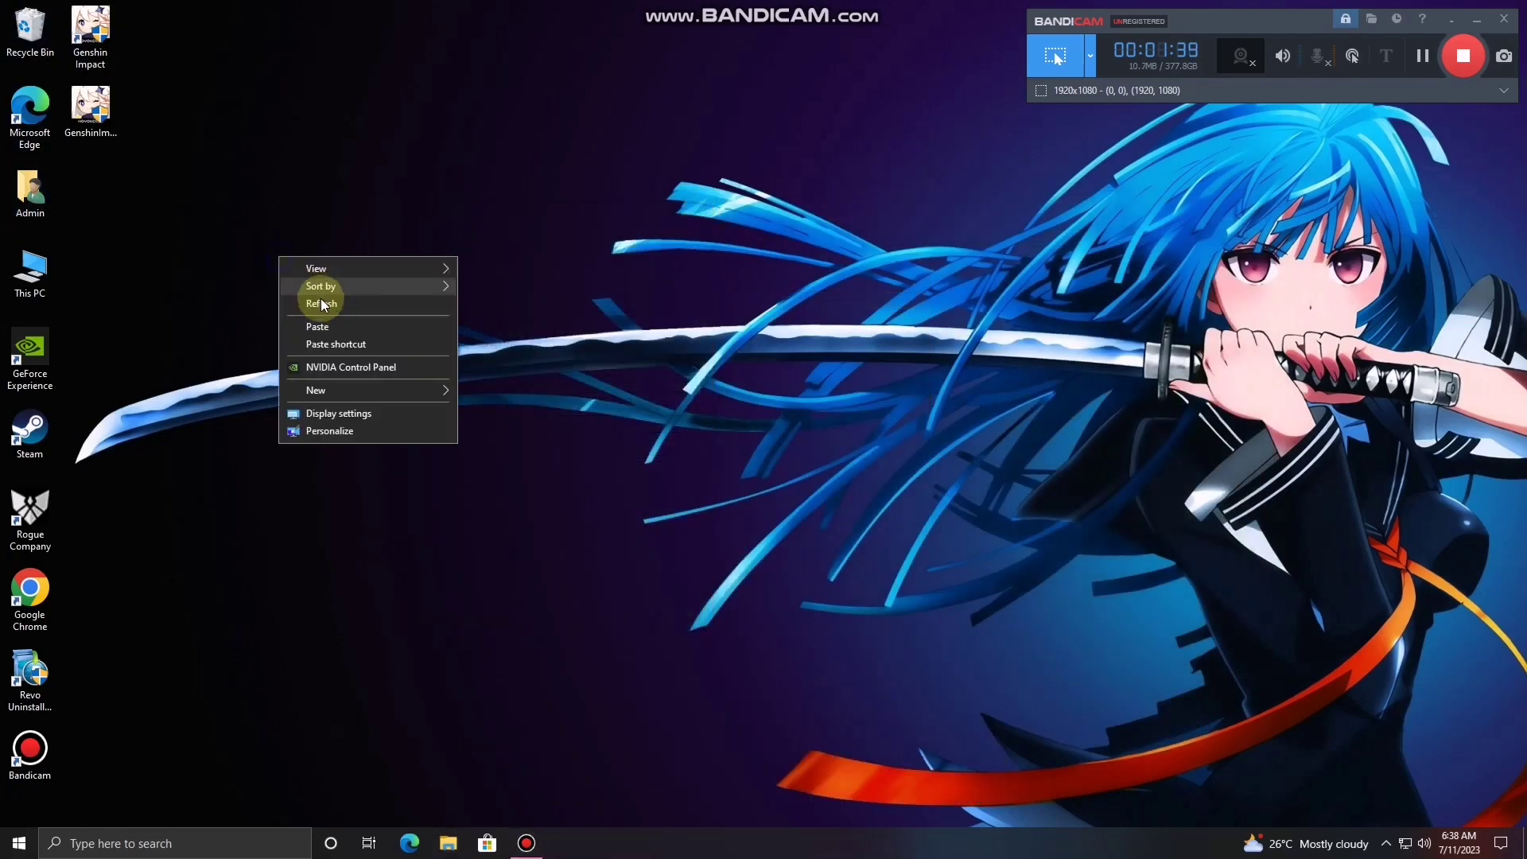
left_click(321, 299)
Step: Copy all contents of D:\Genshin Impact Backup\Genshin Impact, close the folder window and refresh the desktop
double_click(44, 268)
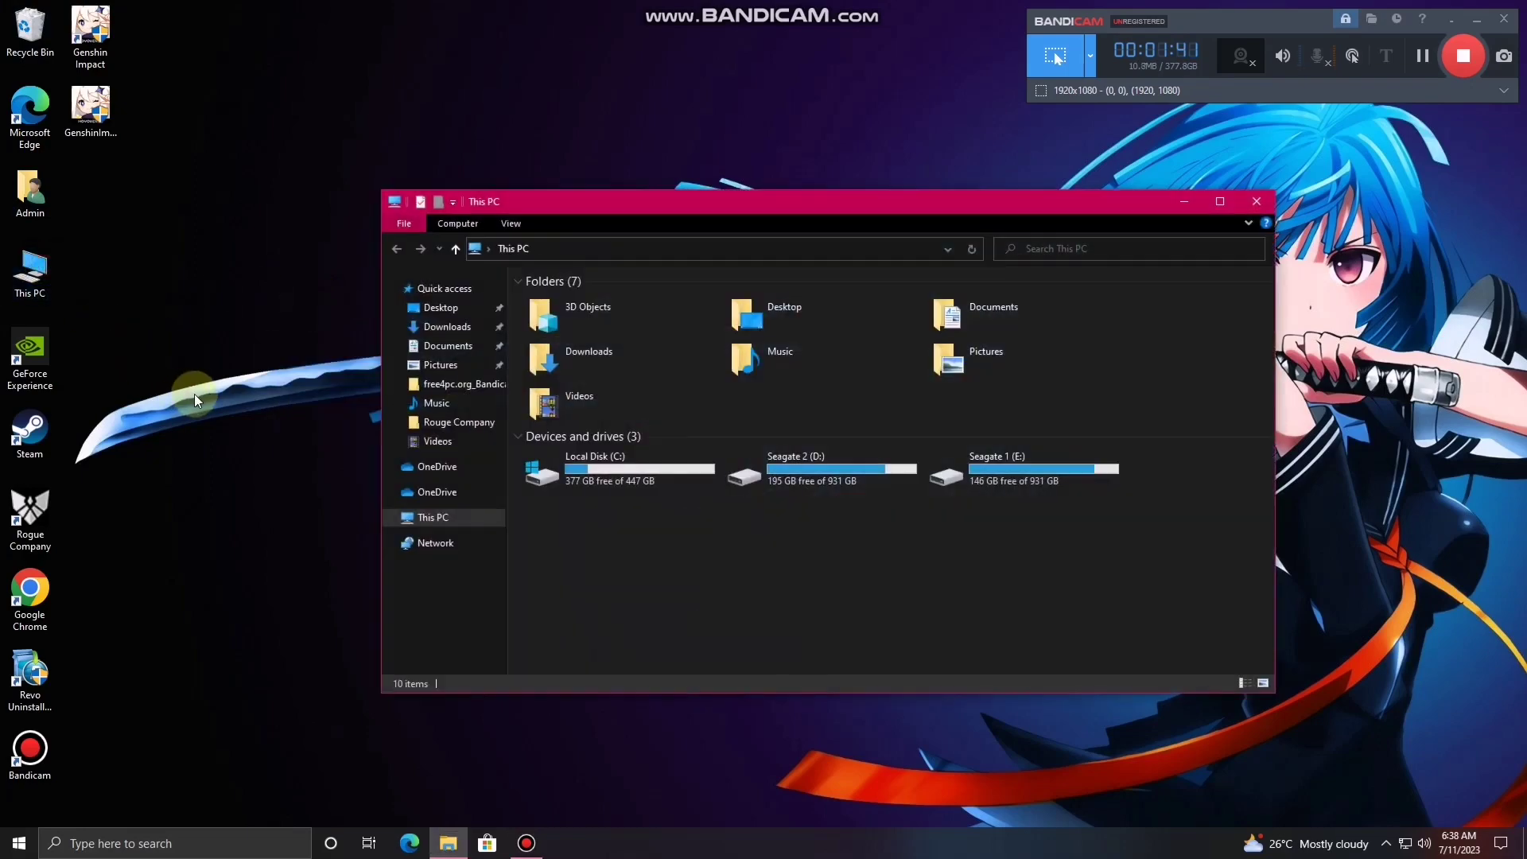
double_click(785, 470)
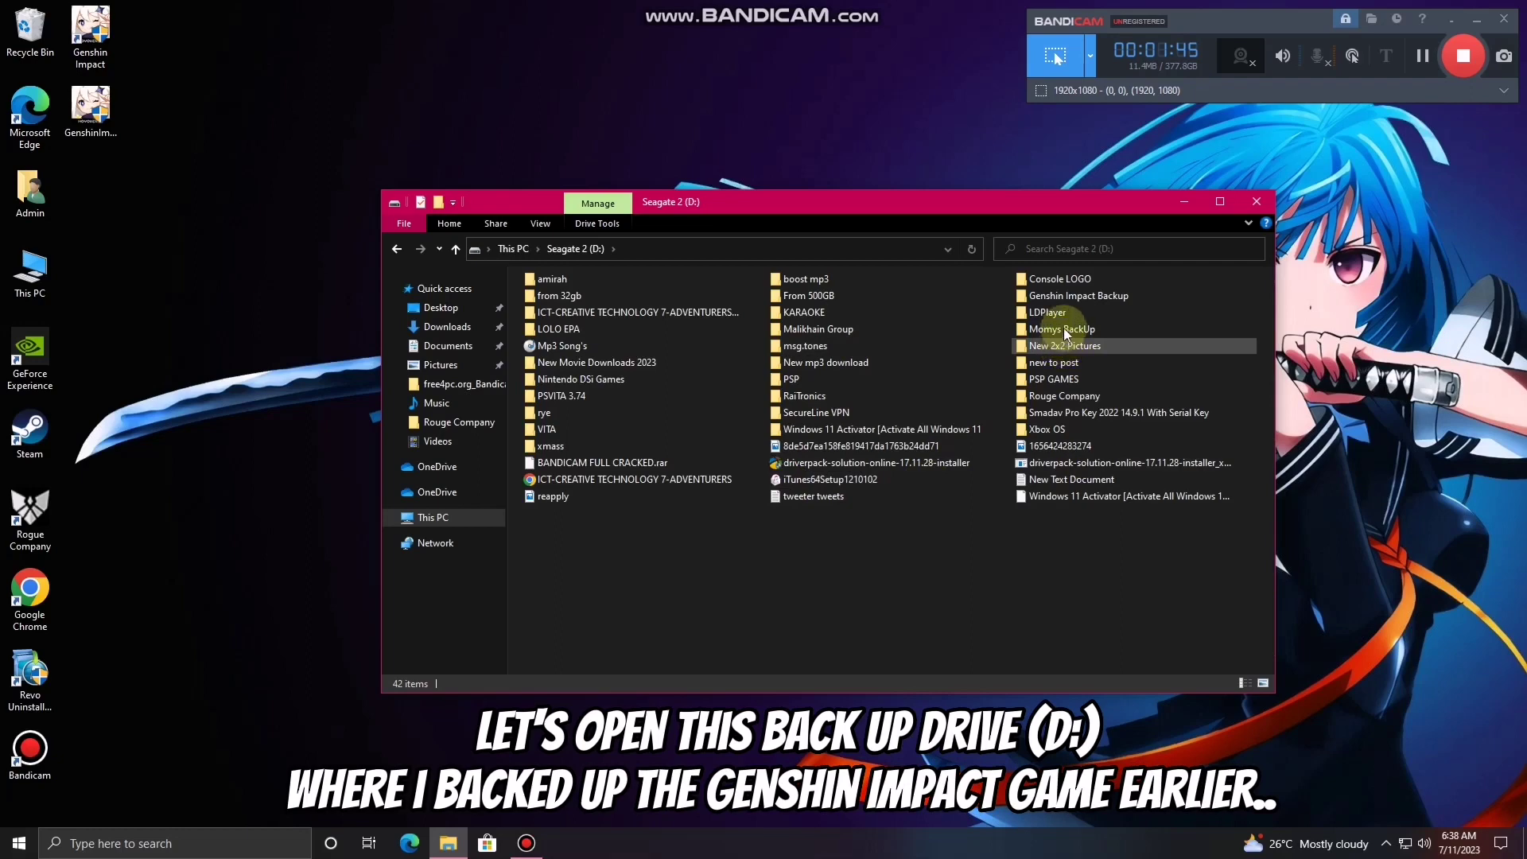
double_click(1056, 293)
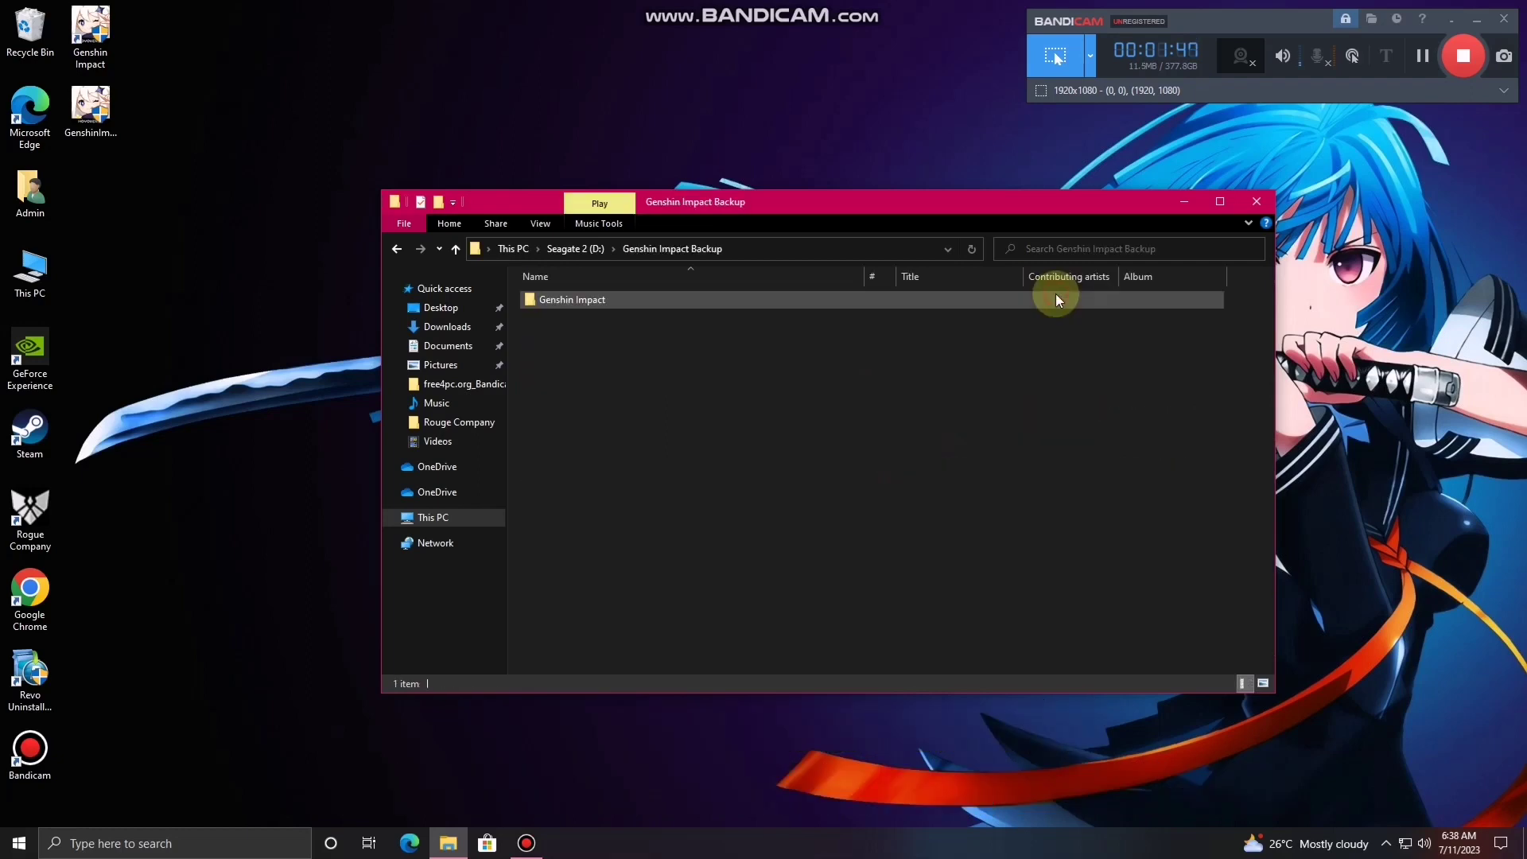
double_click(570, 303)
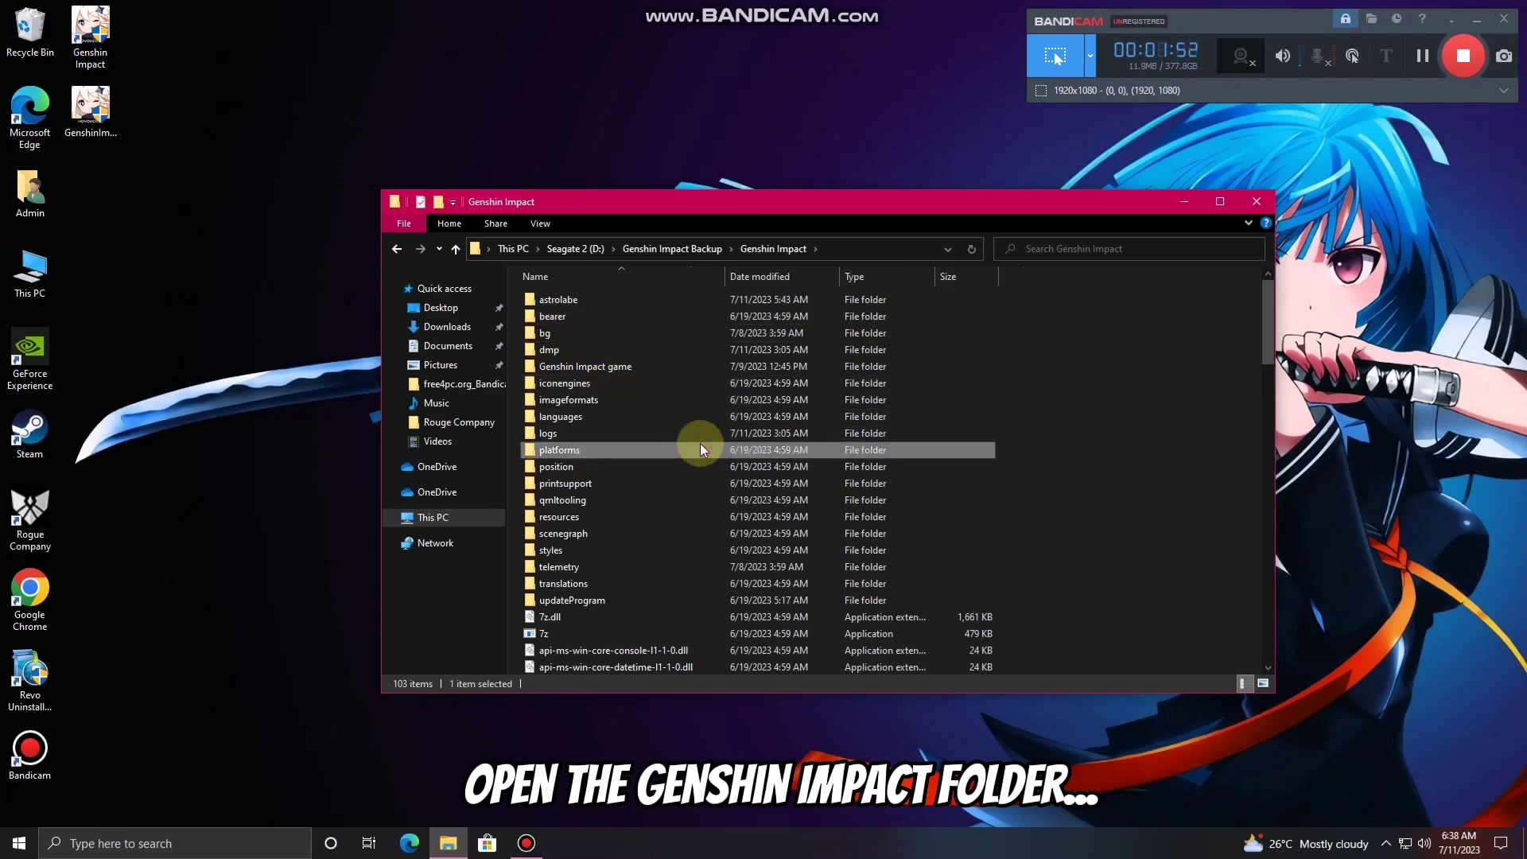
key("ctrl+a")
right_click(684, 418)
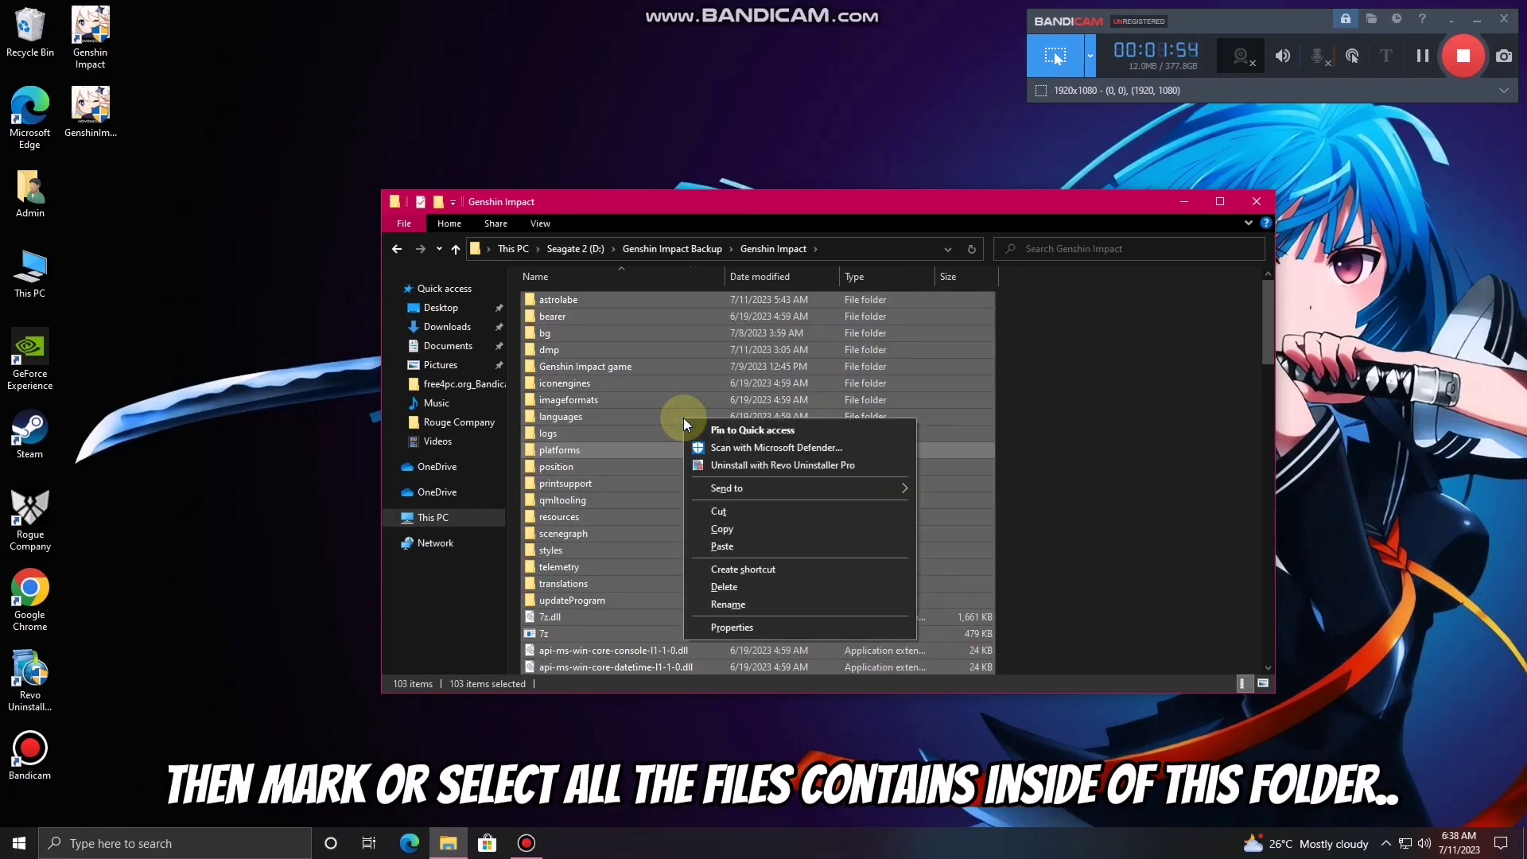
left_click(732, 529)
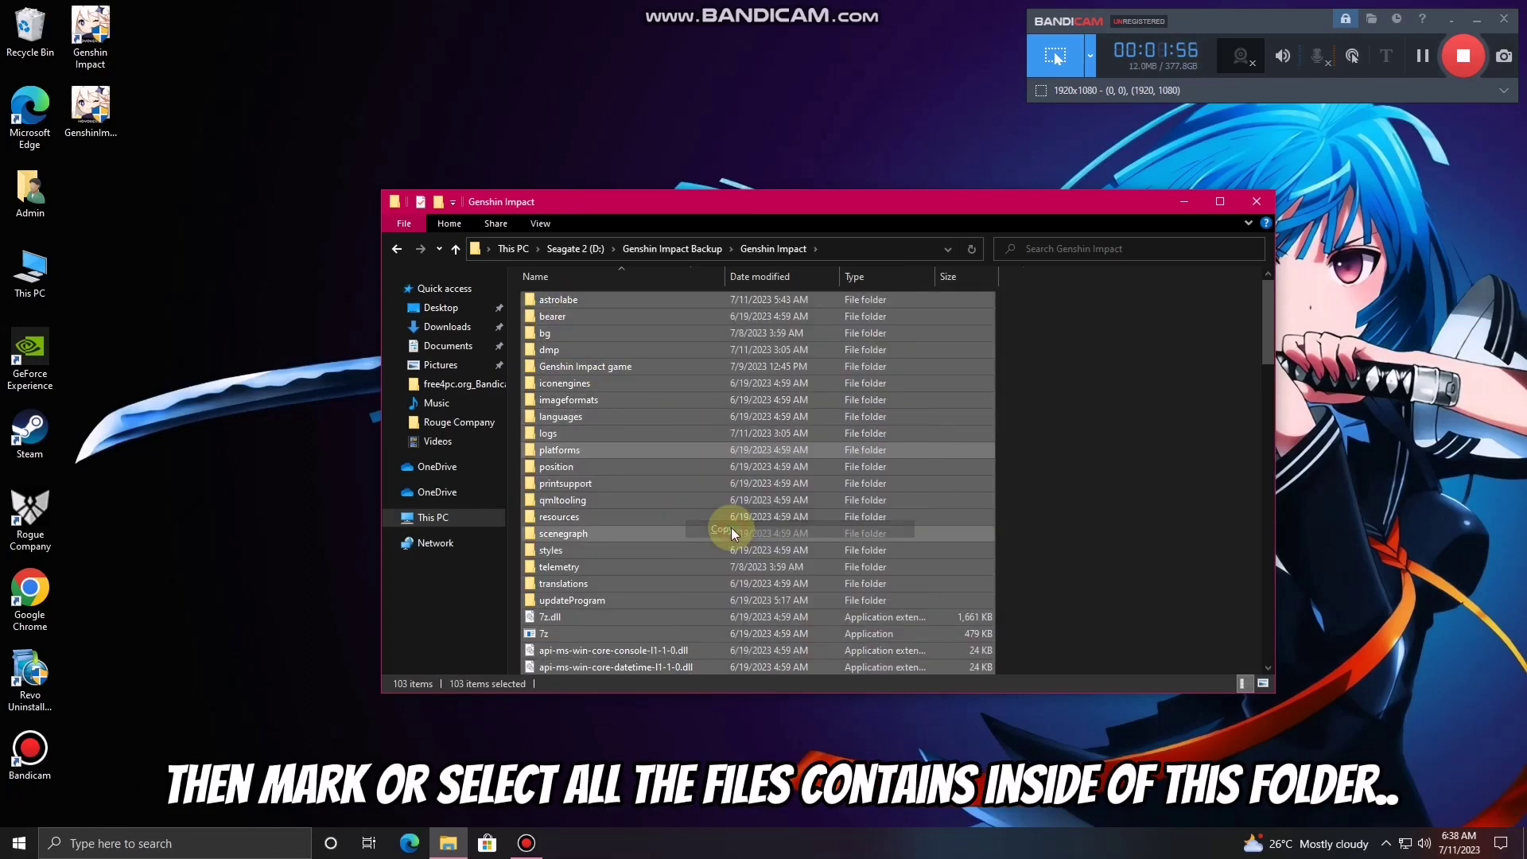
left_click(1256, 201)
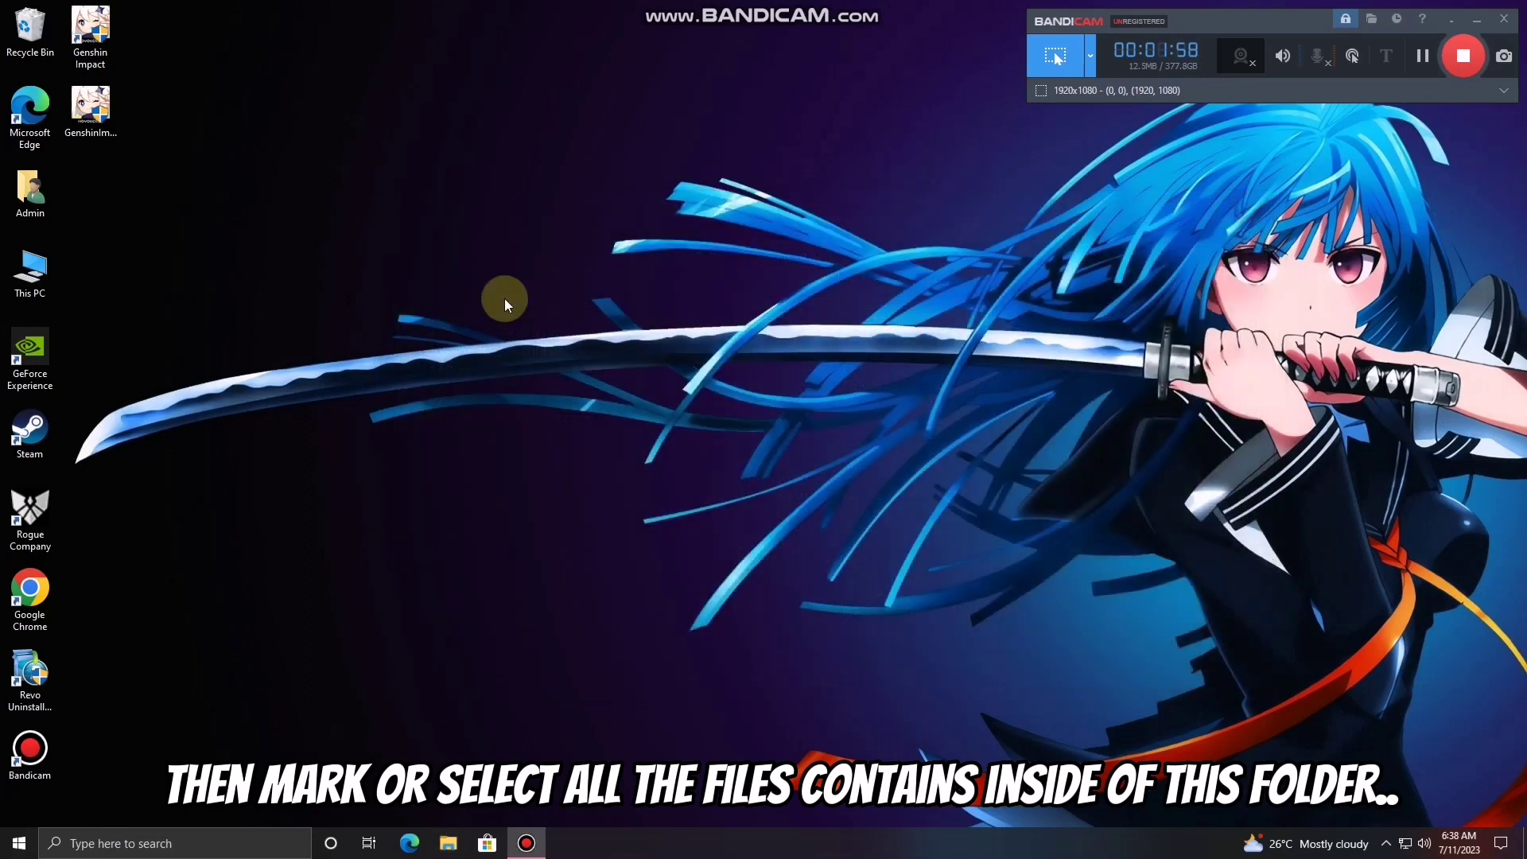
right_click(502, 298)
left_click(532, 341)
Step: Paste the copied backup files into C:\Program Files\Genshin Impact, granting administrator permission for all current items
double_click(16, 292)
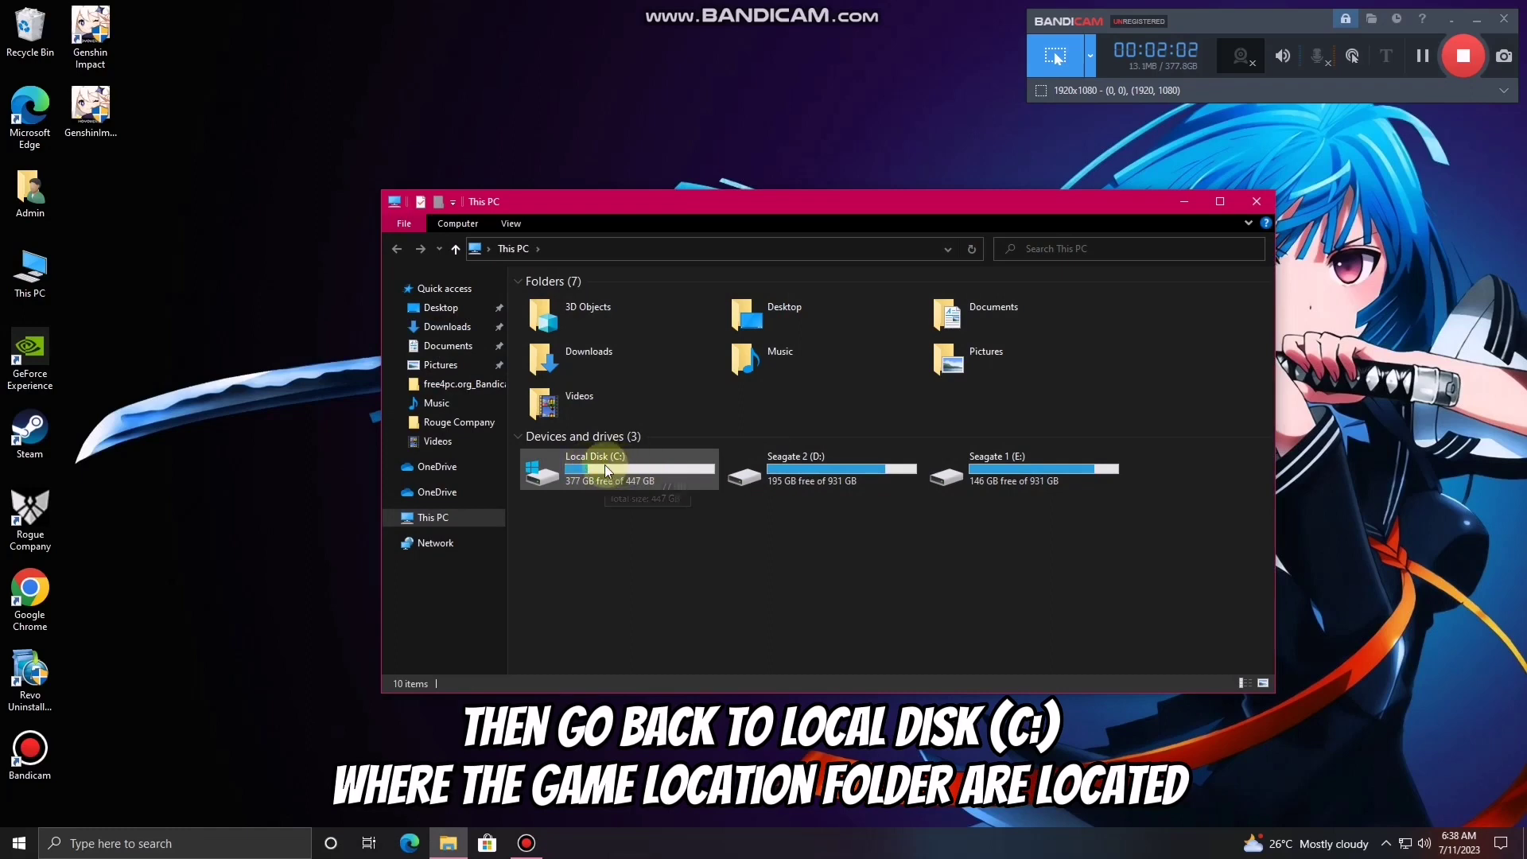
double_click(604, 464)
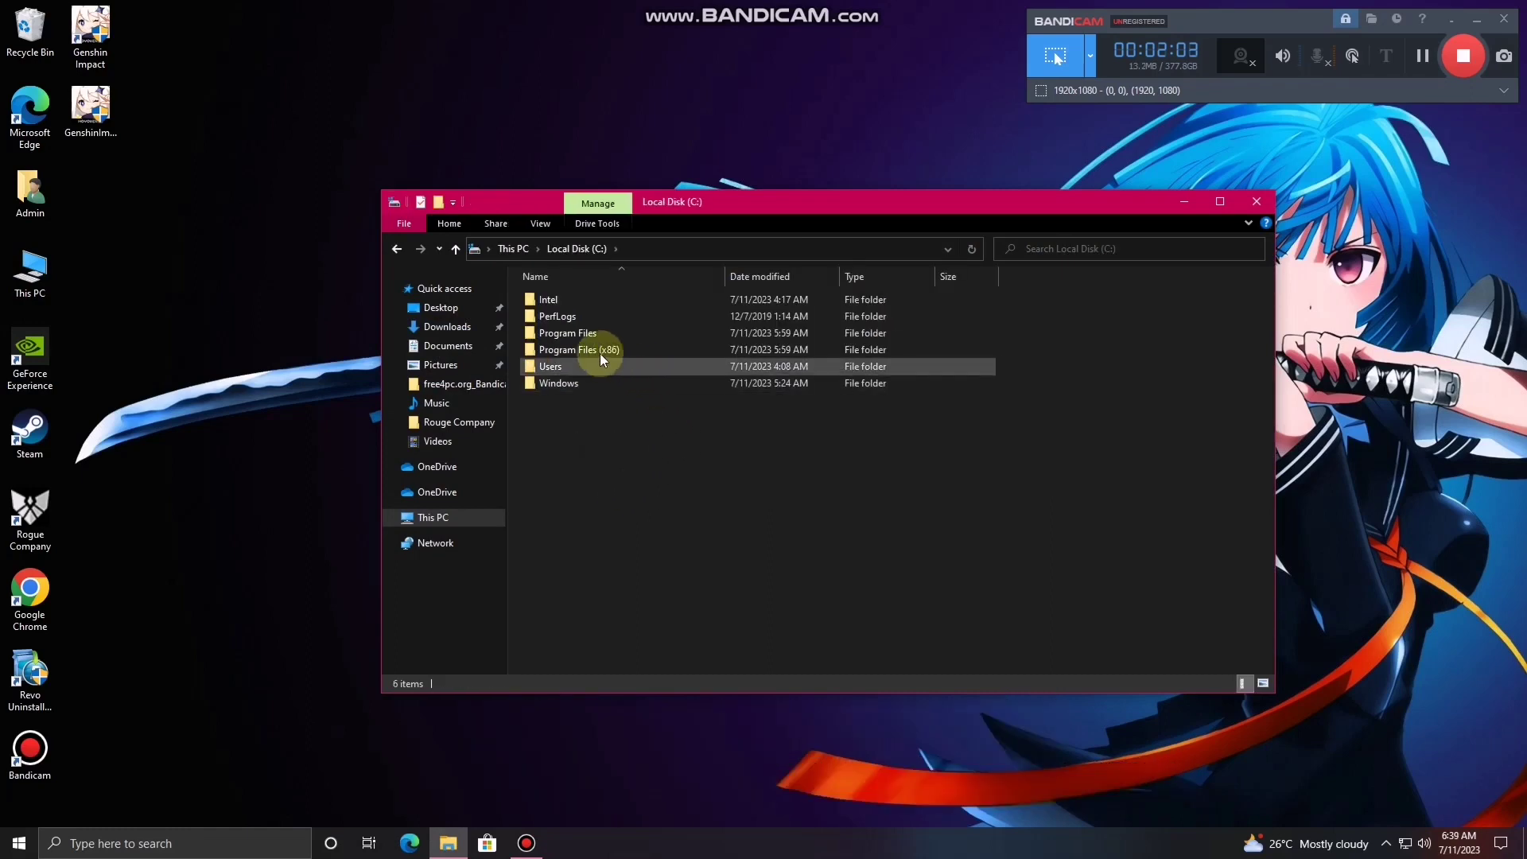
left_click(585, 335)
double_click(585, 336)
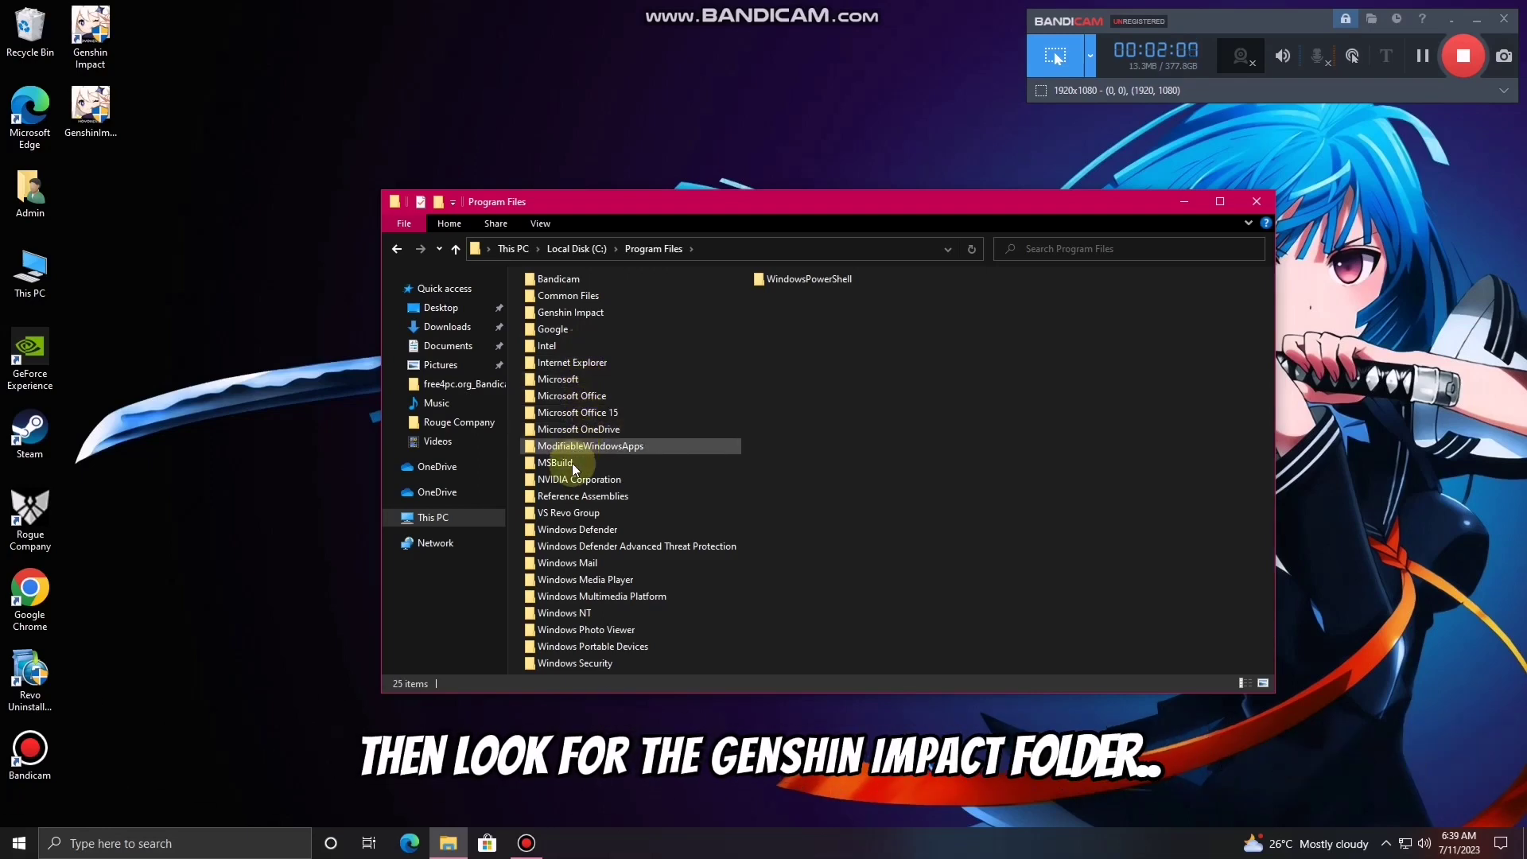
double_click(585, 313)
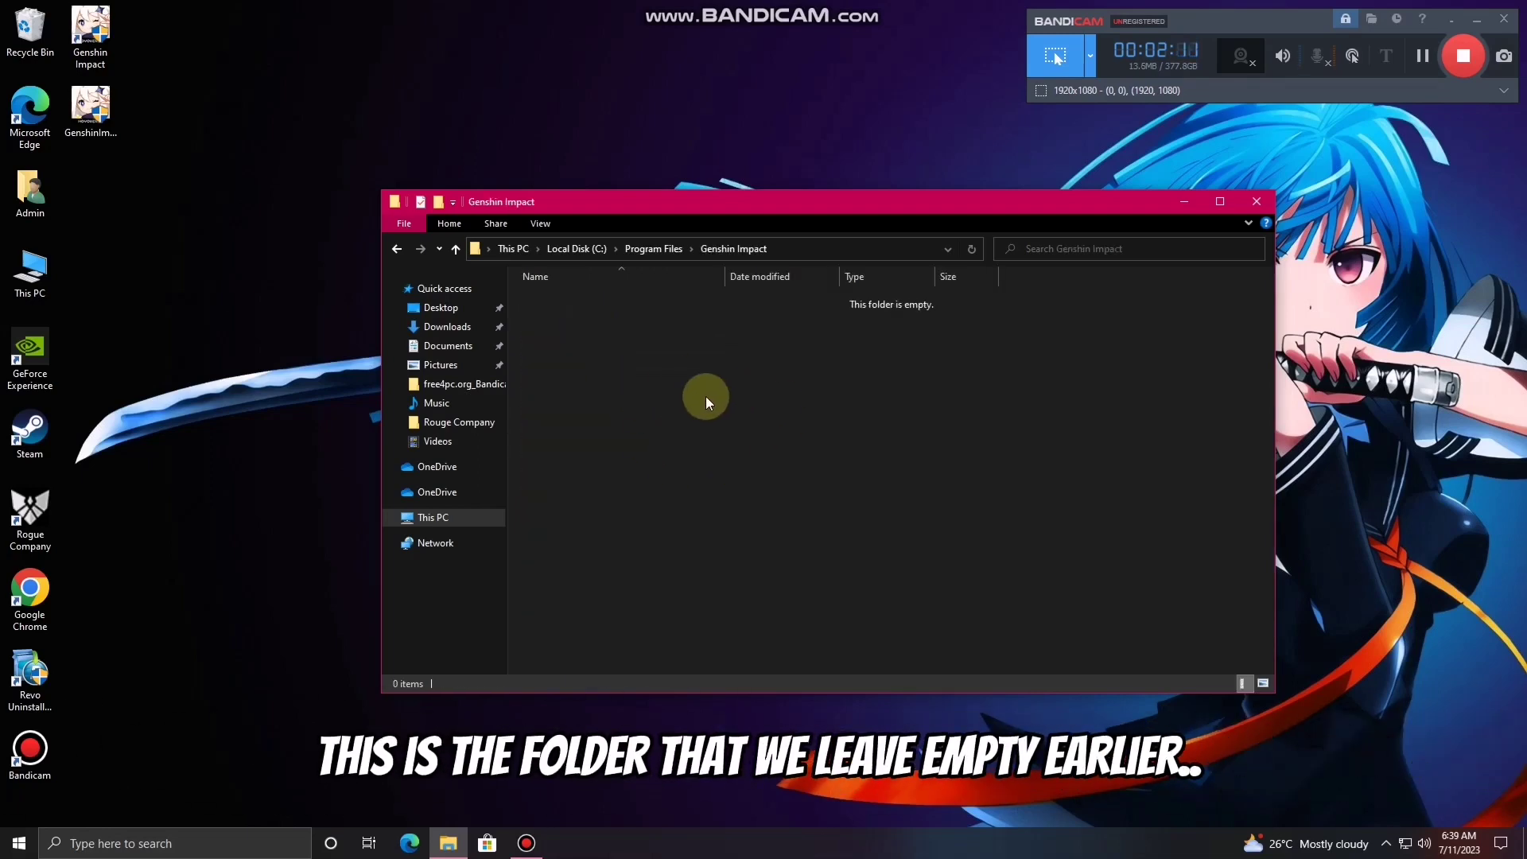
right_click(712, 425)
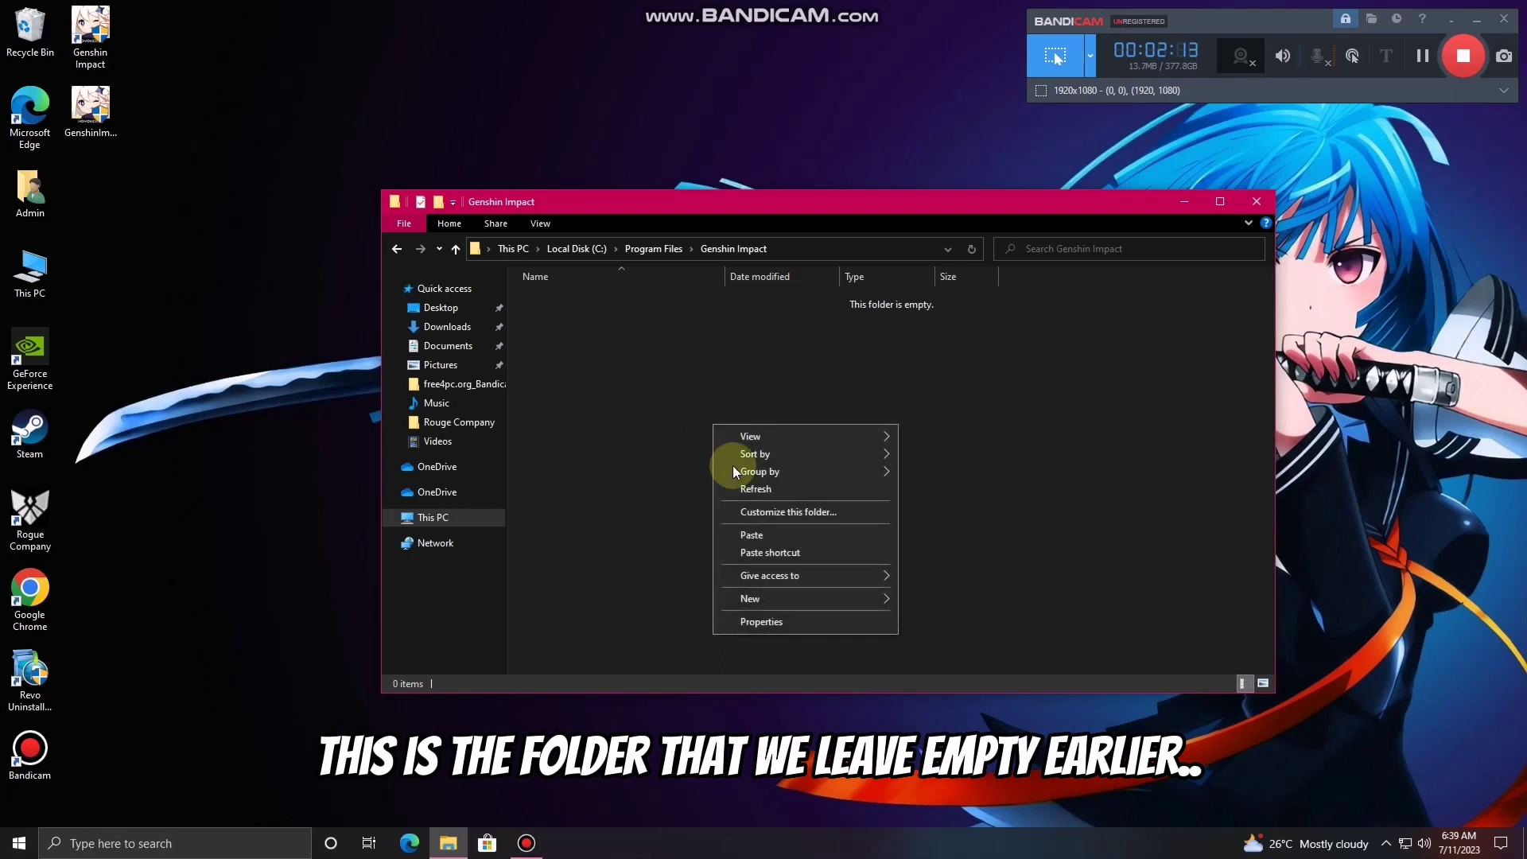
left_click(744, 534)
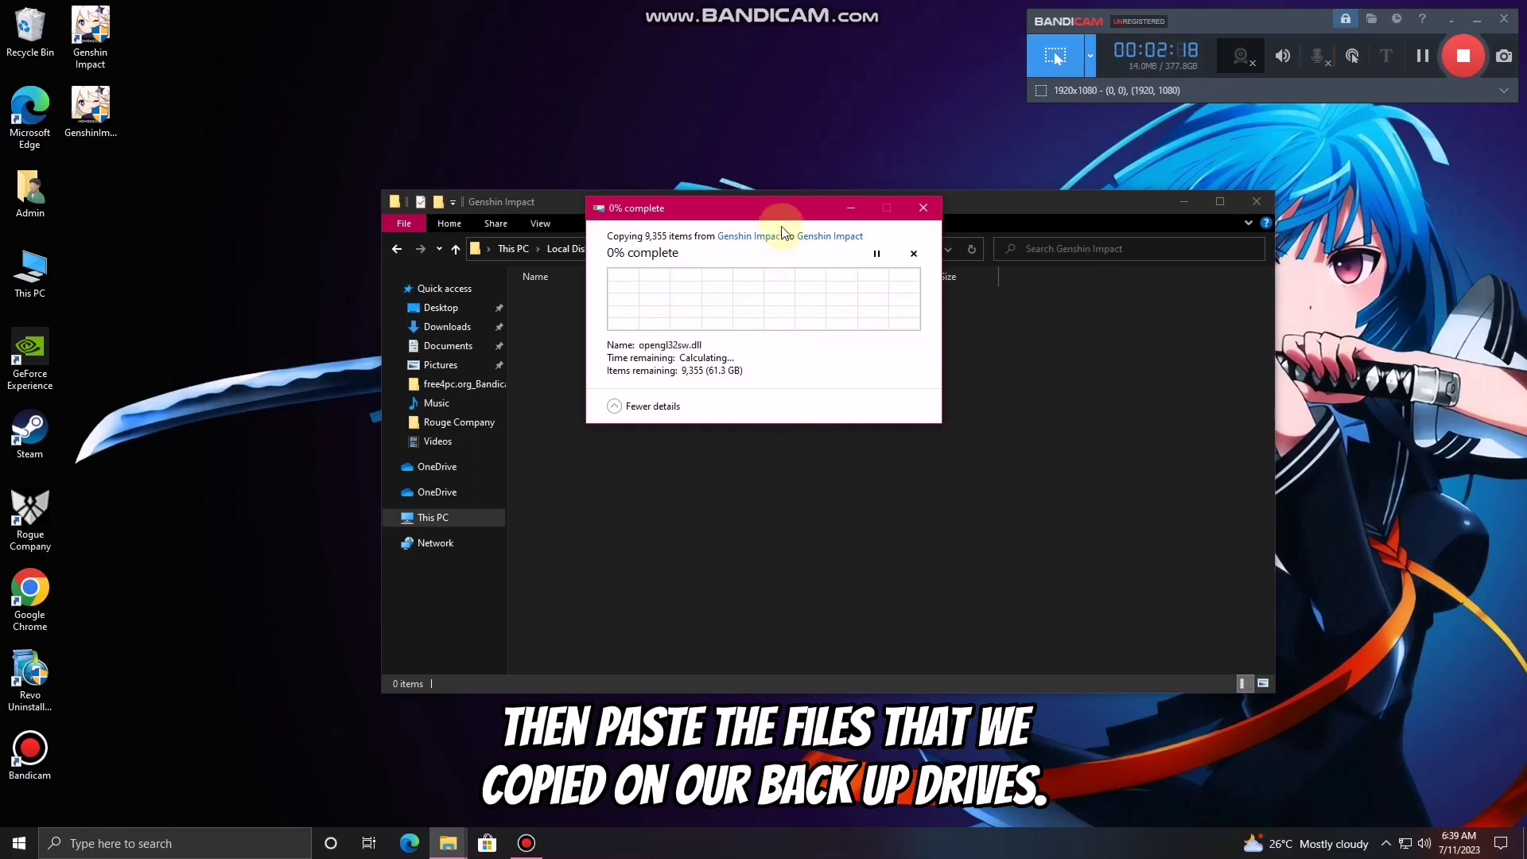
left_click_drag(779, 204, 761, 327)
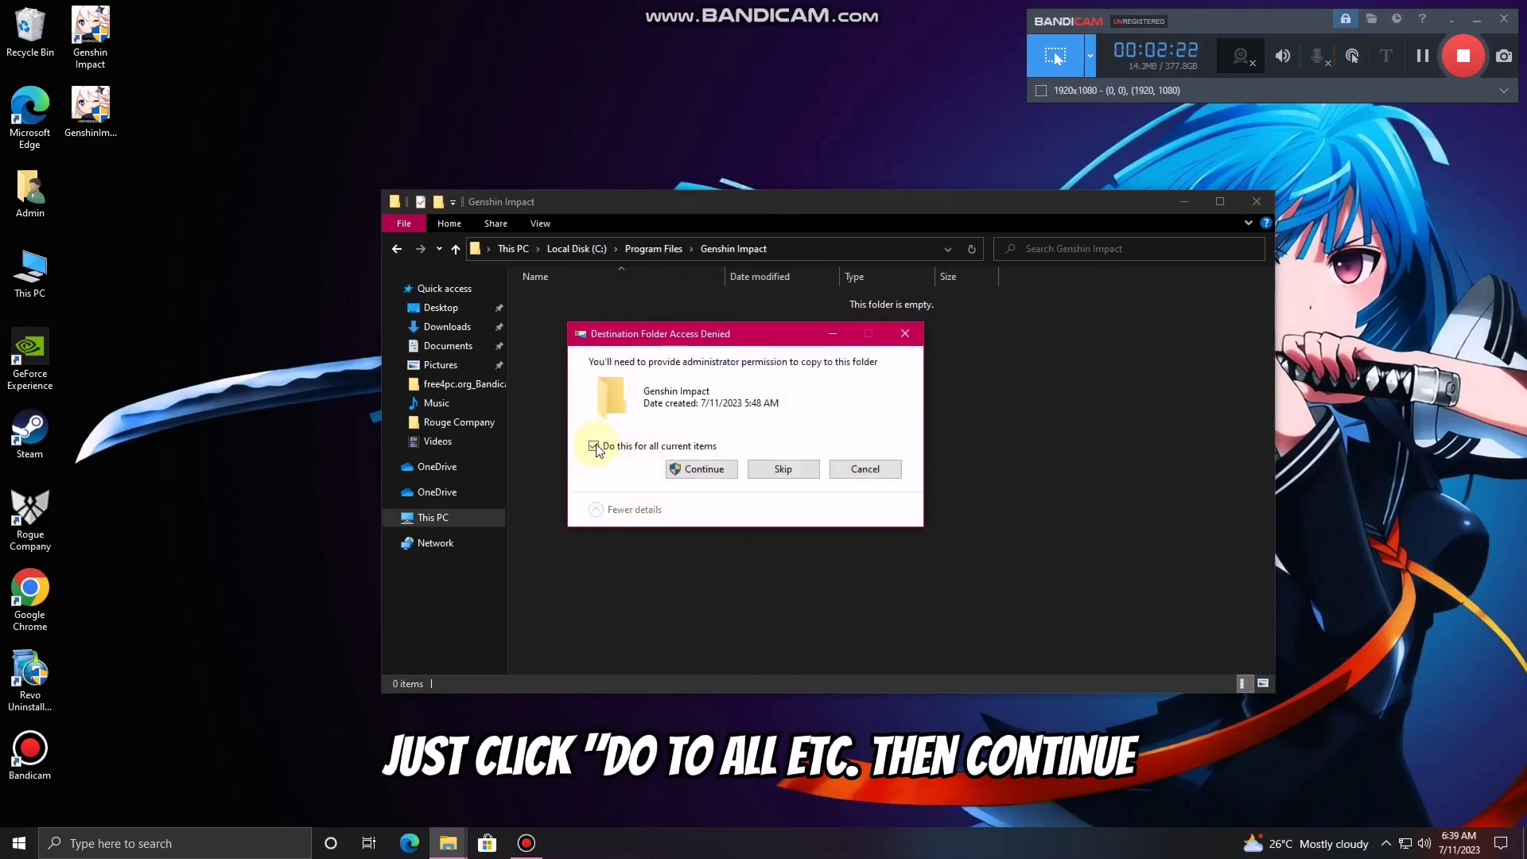
left_click(703, 471)
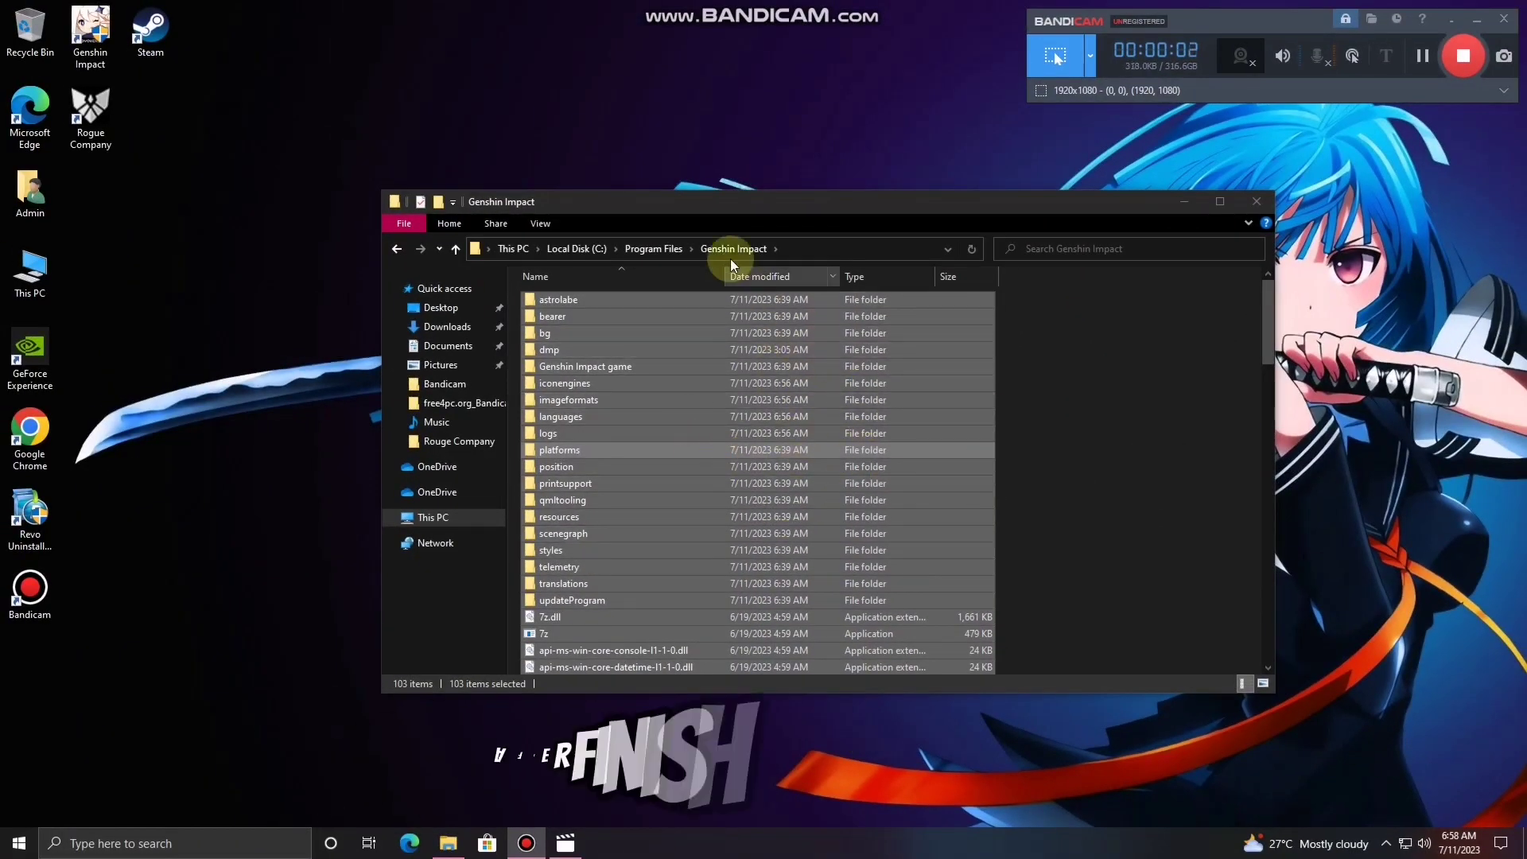
Step: Go back from the restored Genshin Impact folder to This PC, close the window and refresh the desktop
left_click_drag(709, 205, 664, 182)
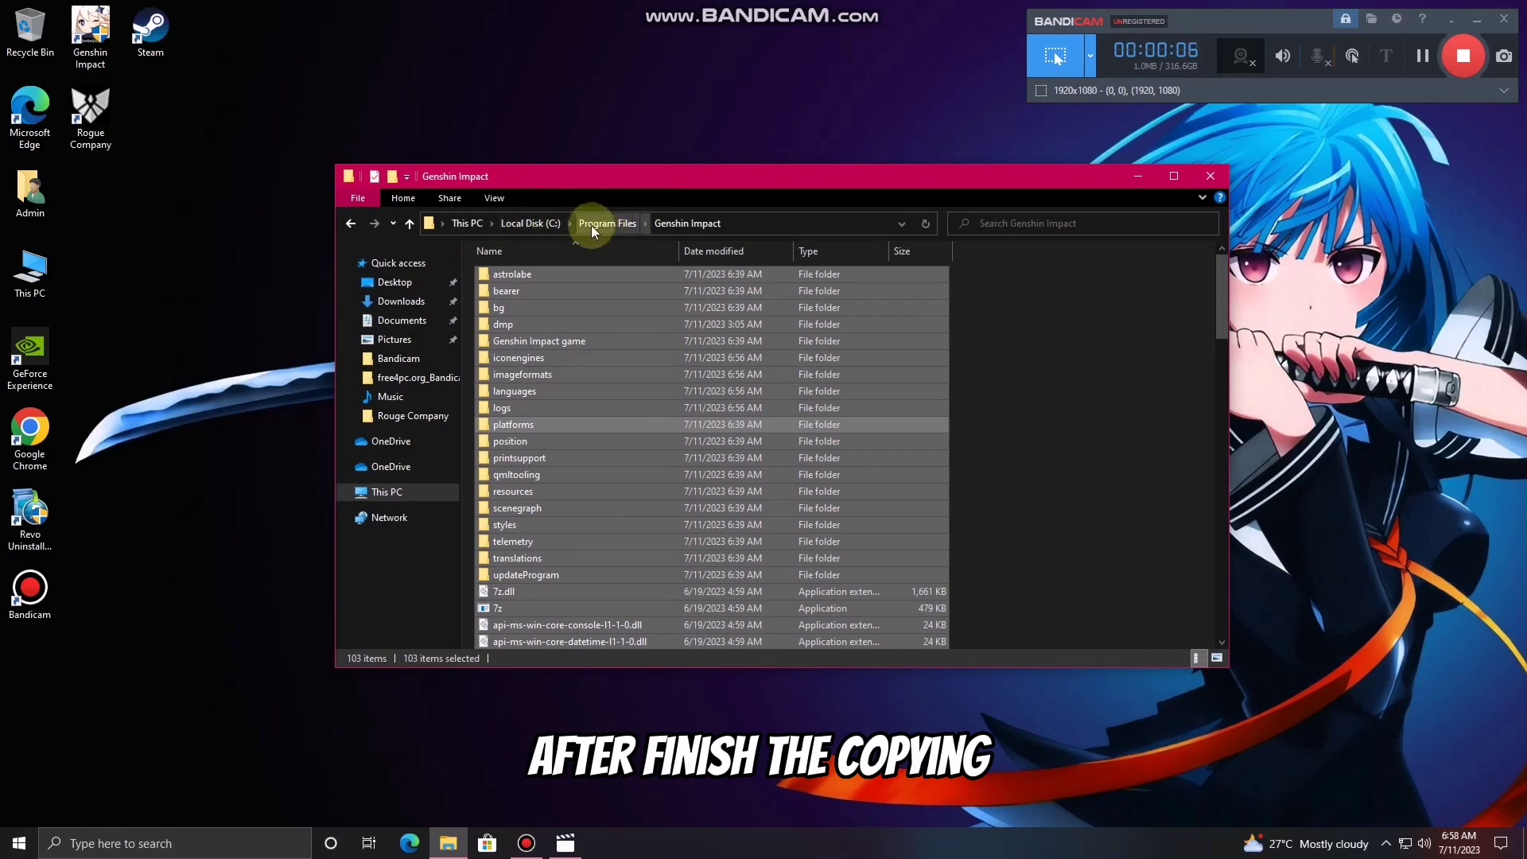
left_click(350, 224)
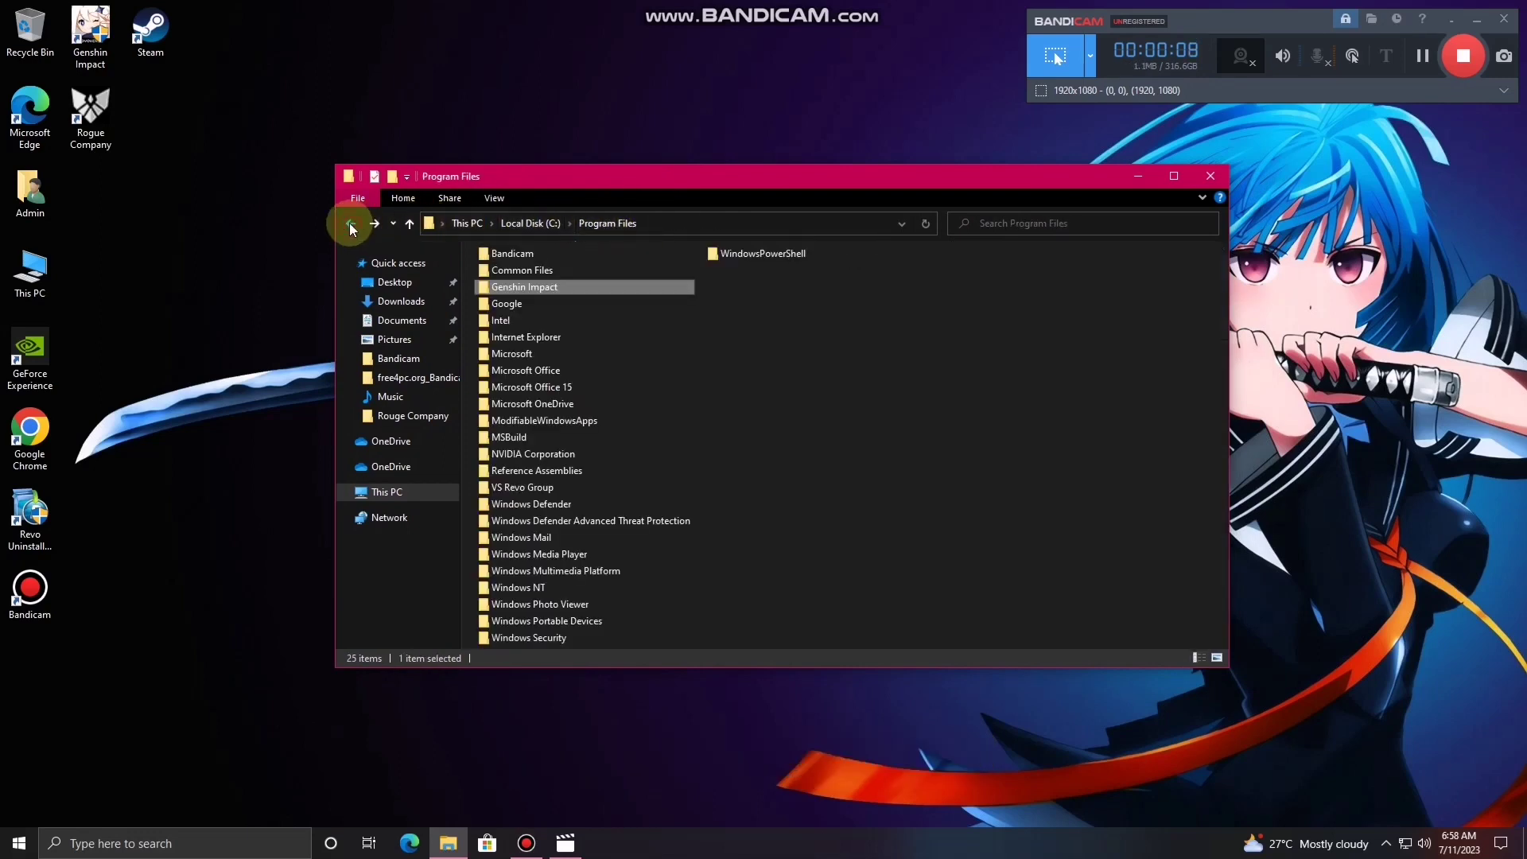
left_click(351, 224)
left_click(351, 223)
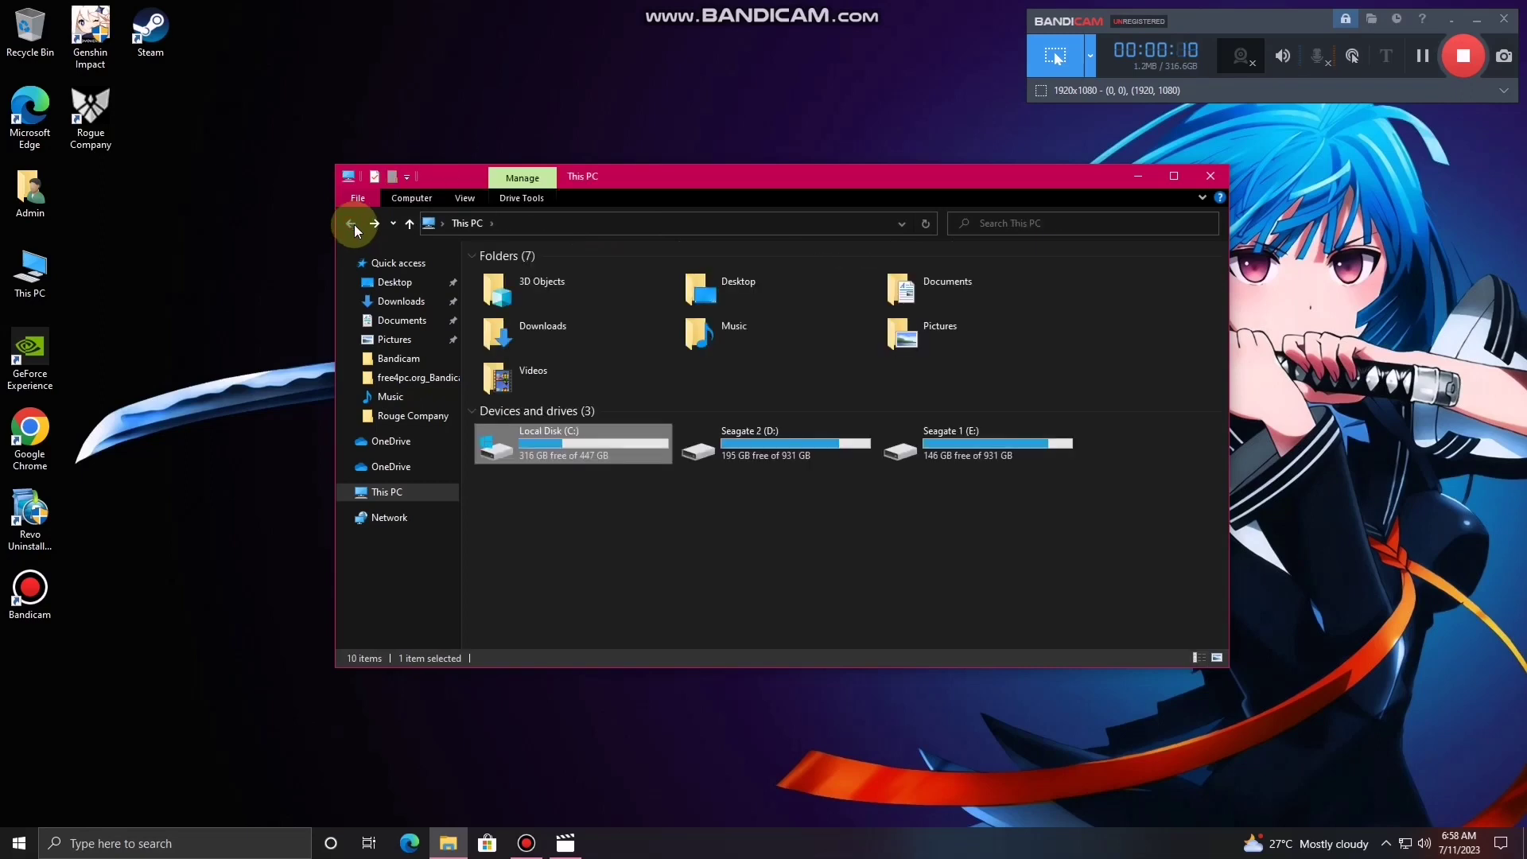
left_click(1210, 178)
right_click(752, 251)
left_click(789, 294)
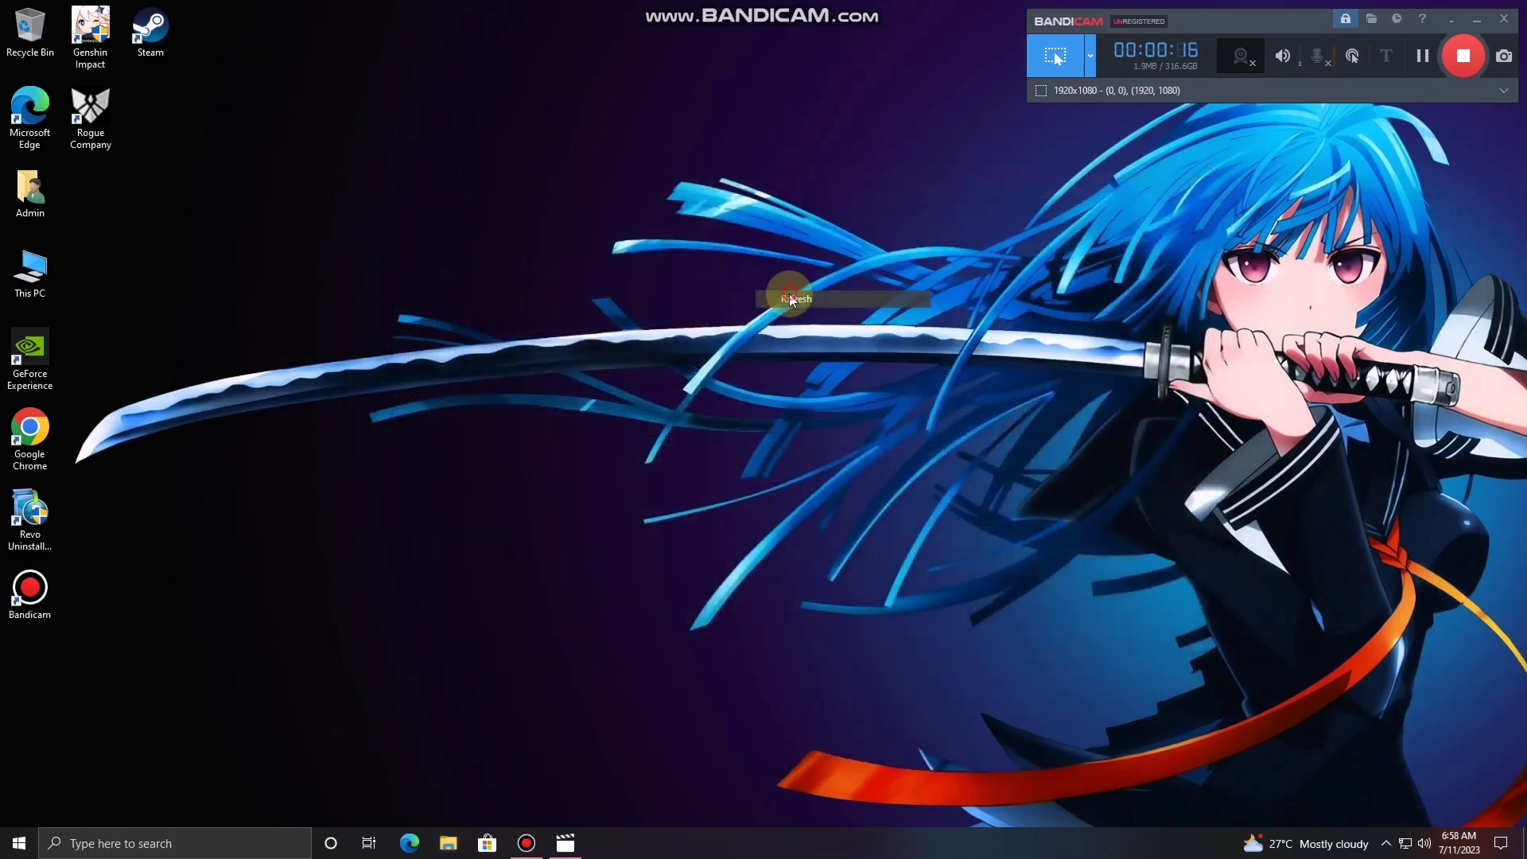
Step: Start the Genshin Impact launcher and locate the installed game at C:\Program Files\Genshin Impact\Genshin Impact game
left_click(77, 30)
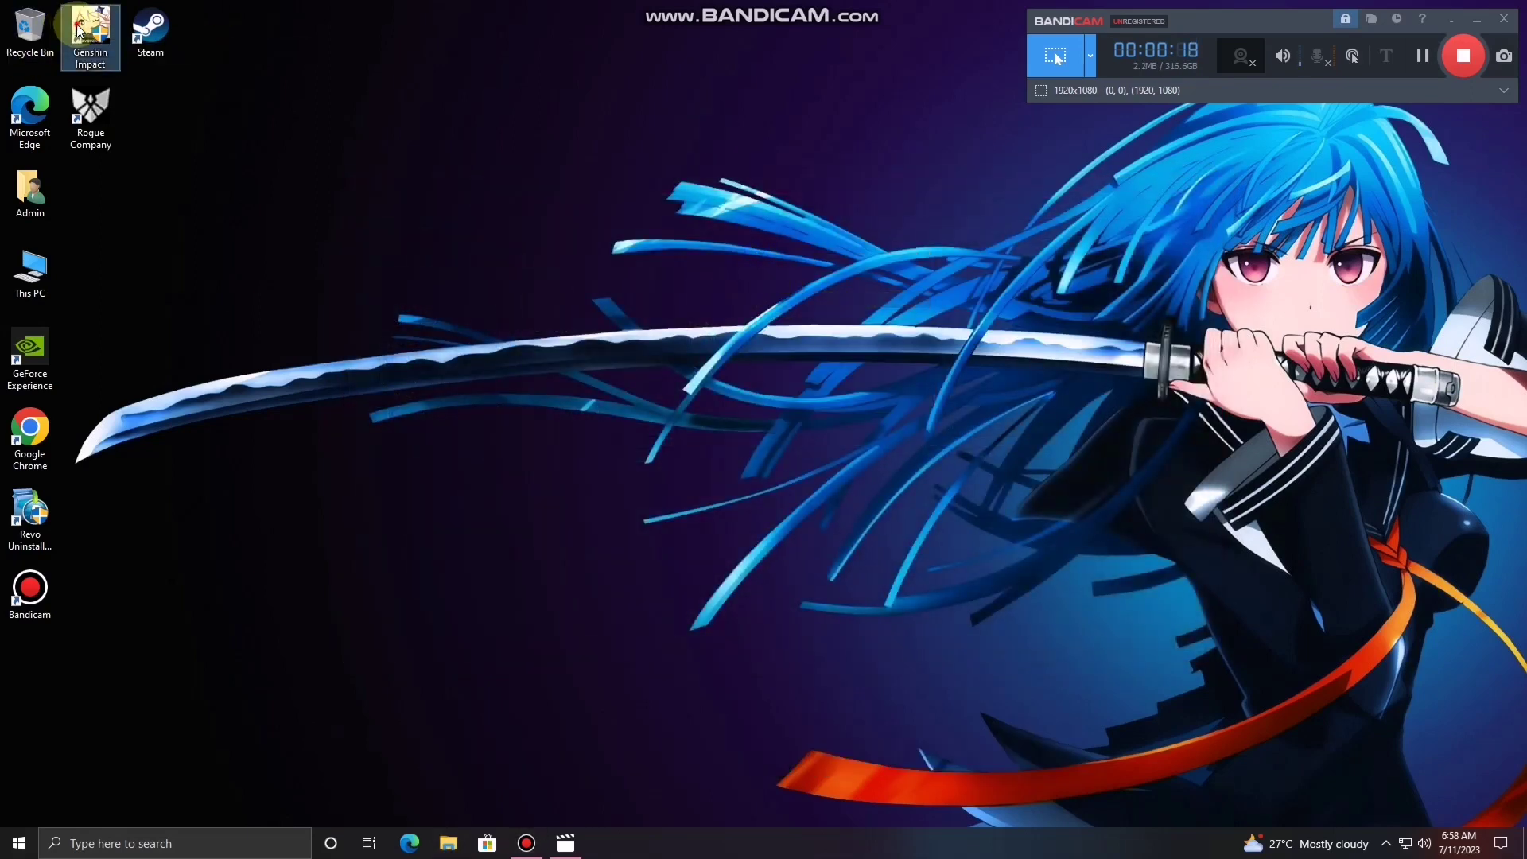
double_click(109, 68)
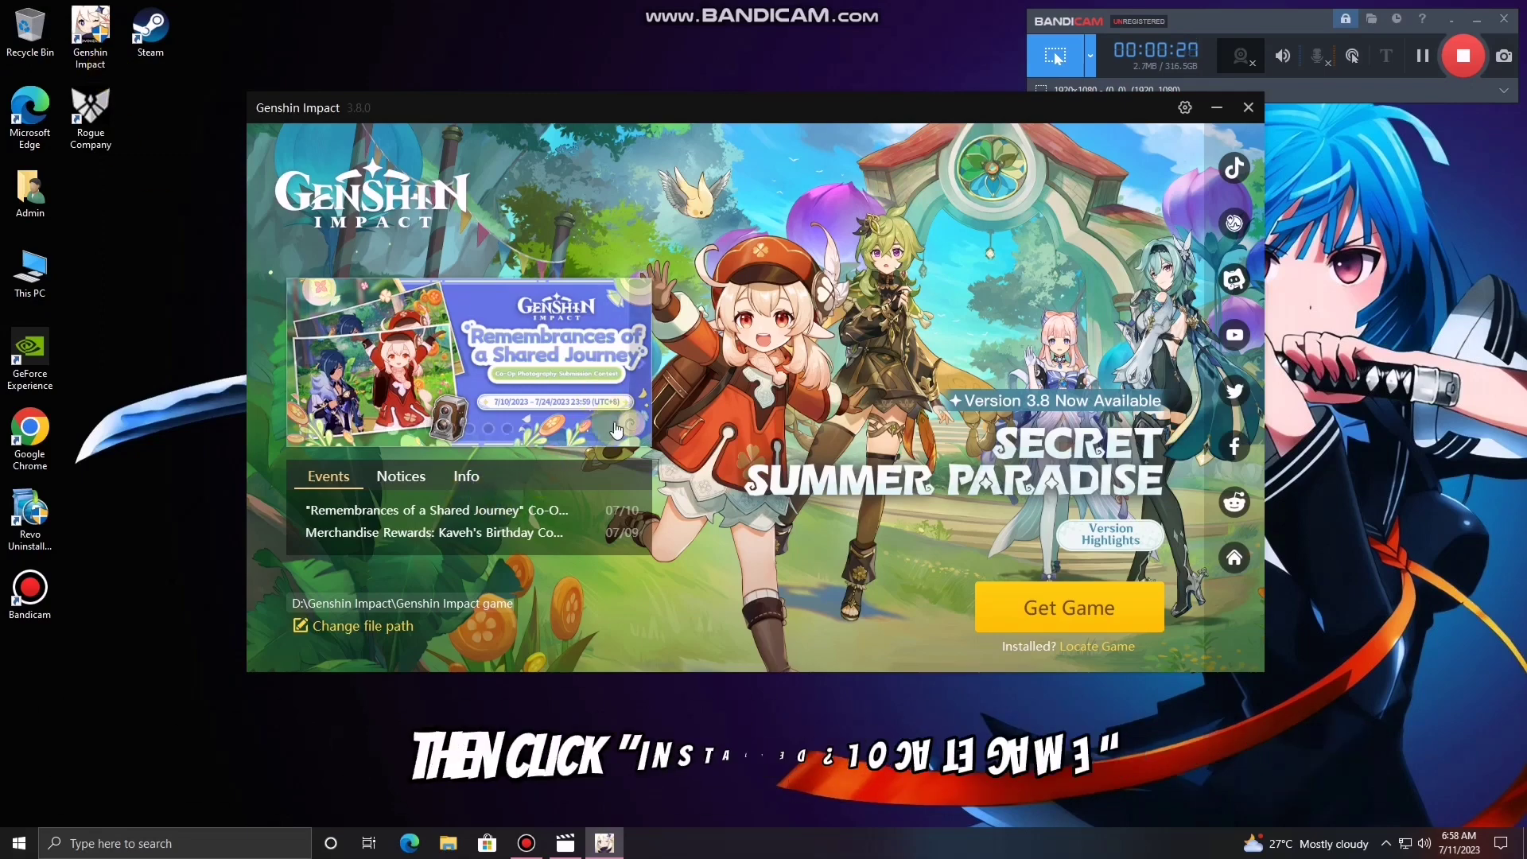
left_click(1107, 647)
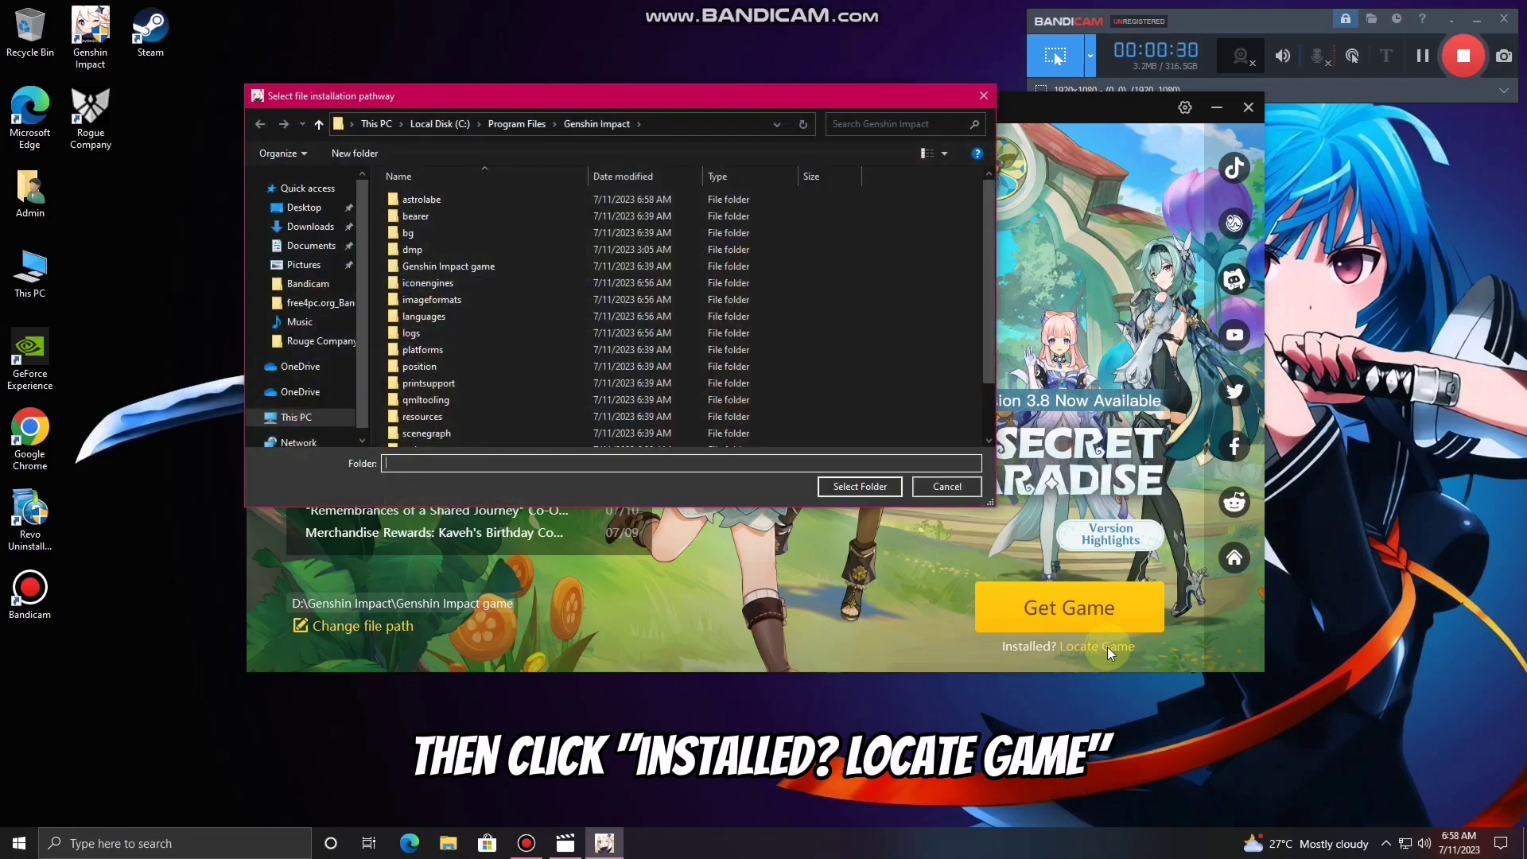
left_click(410, 270)
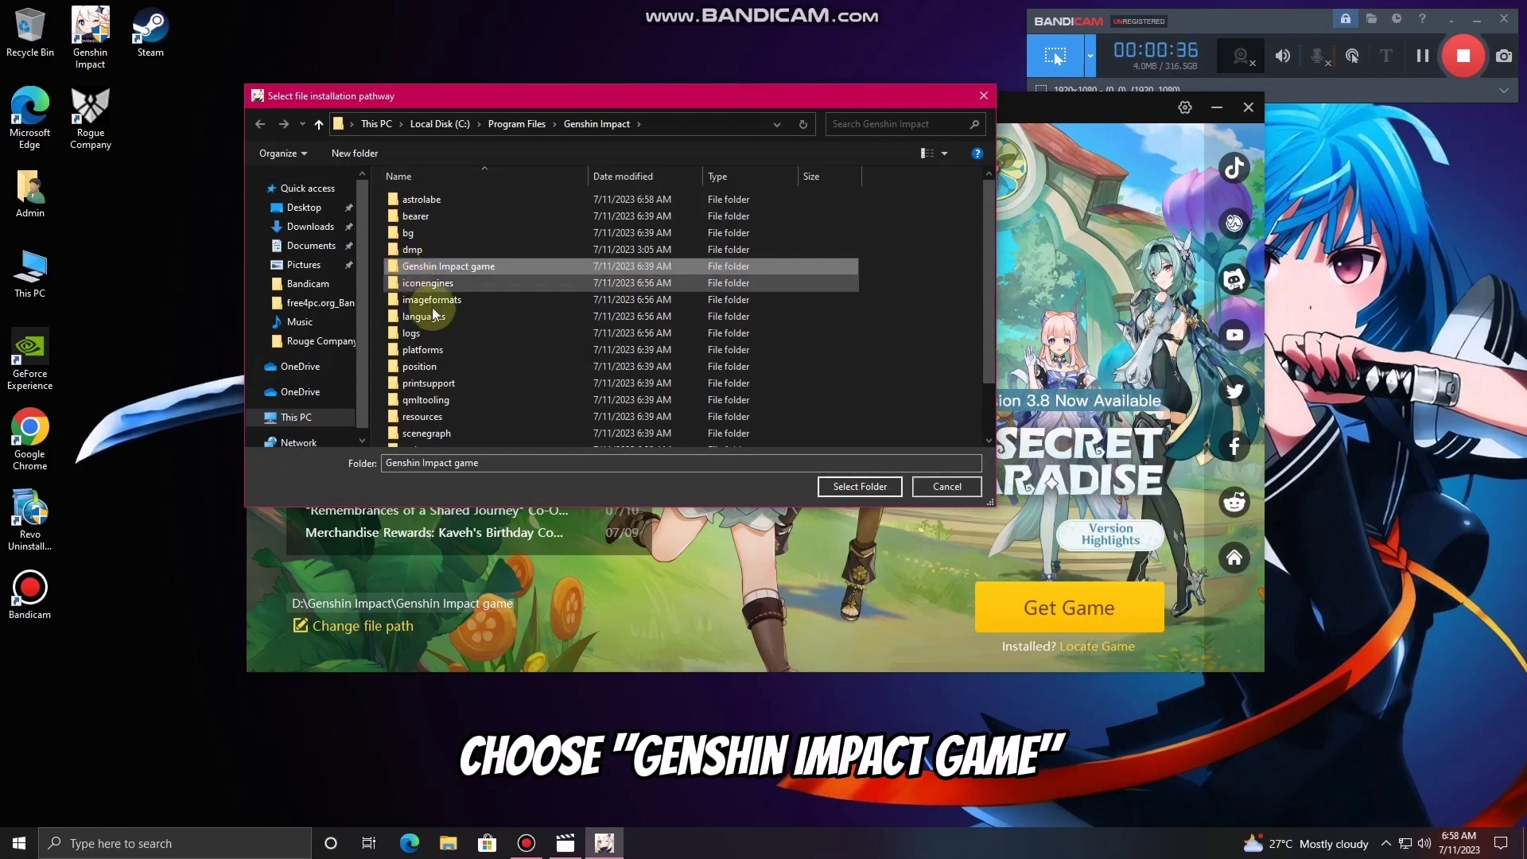
left_click(861, 487)
Step: Launch Genshin Impact from the launcher, switch out to the Windows desktop and return to the running game
left_click(1060, 628)
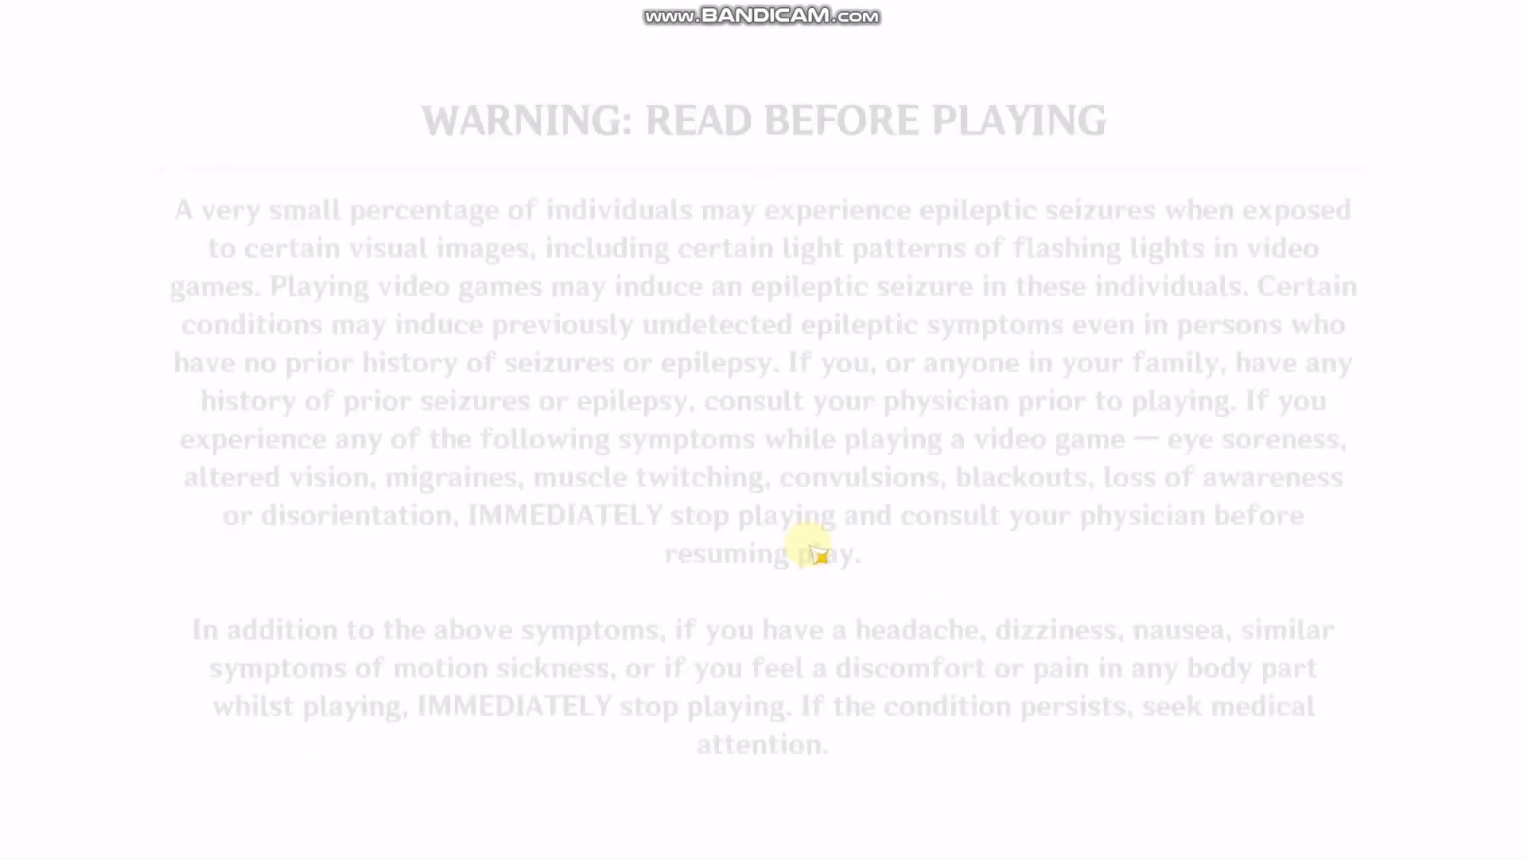
key("super")
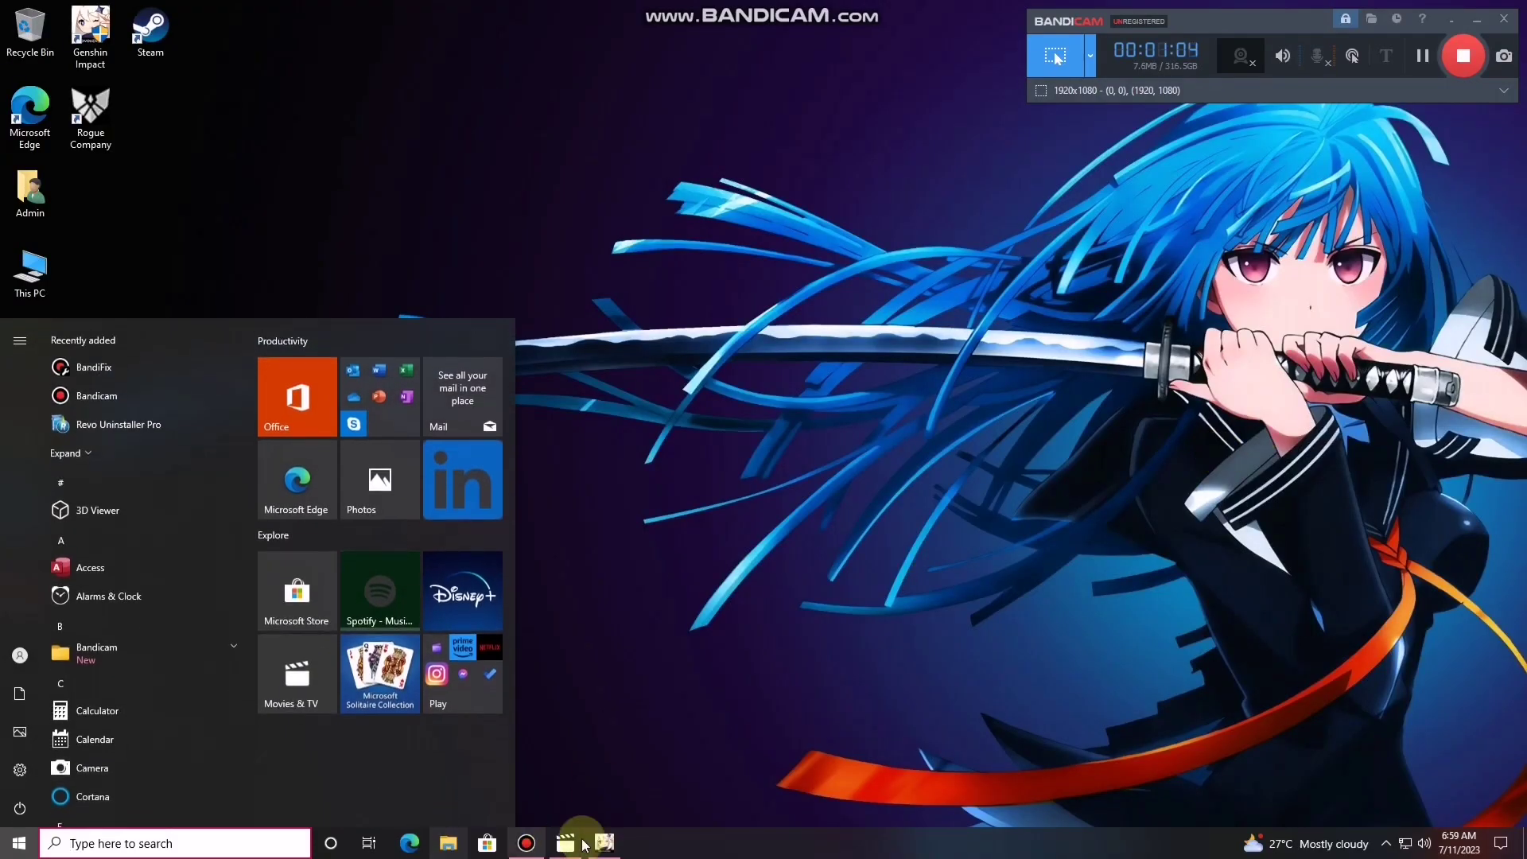
left_click(605, 841)
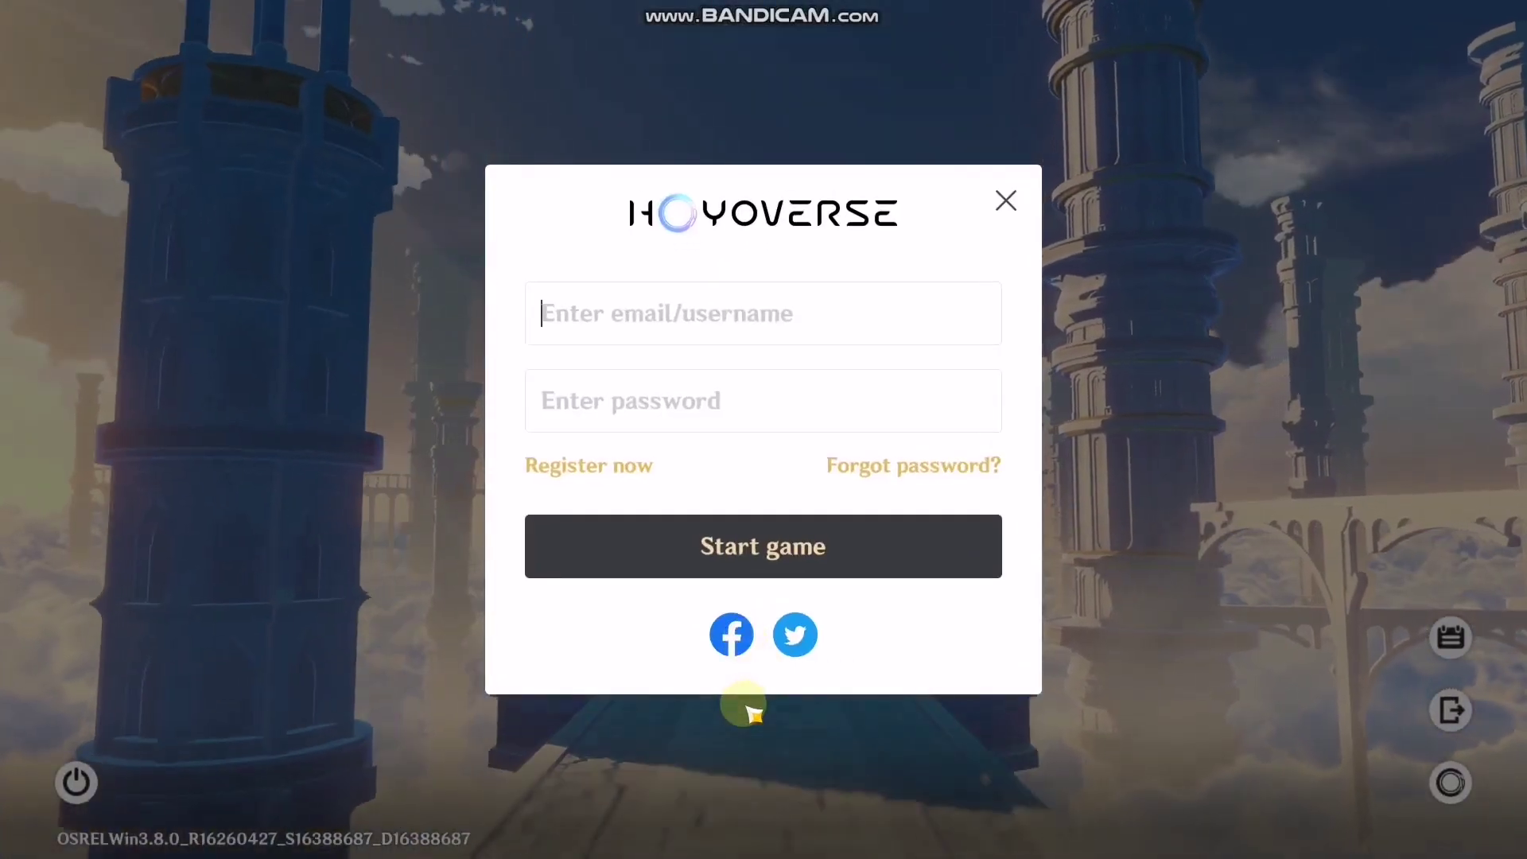
Step: Dismiss the HoYoverse login form and exit the game, confirming the exit
left_click(1003, 200)
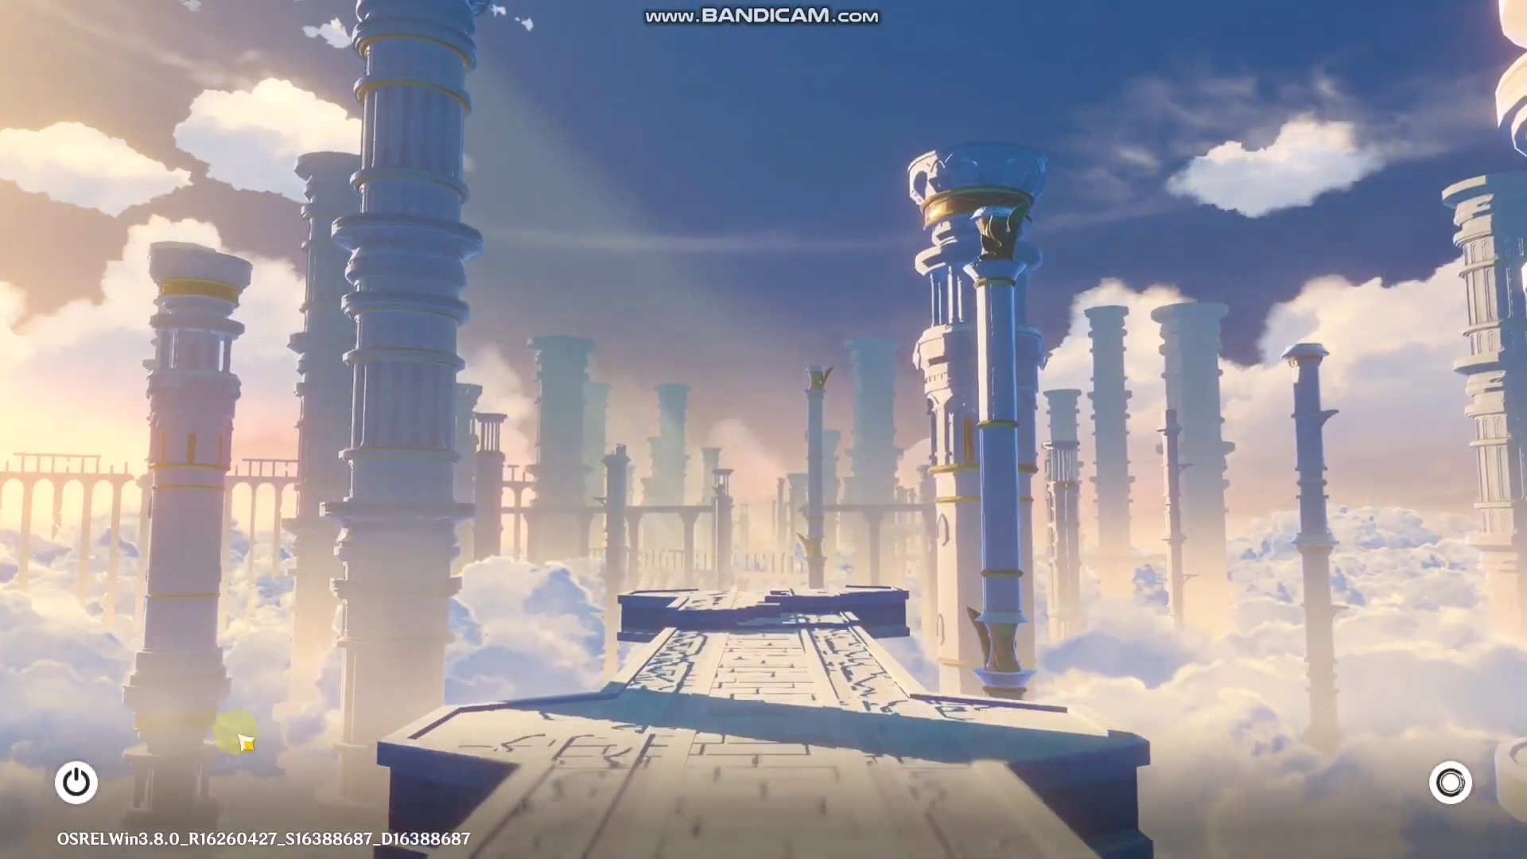
left_click(76, 785)
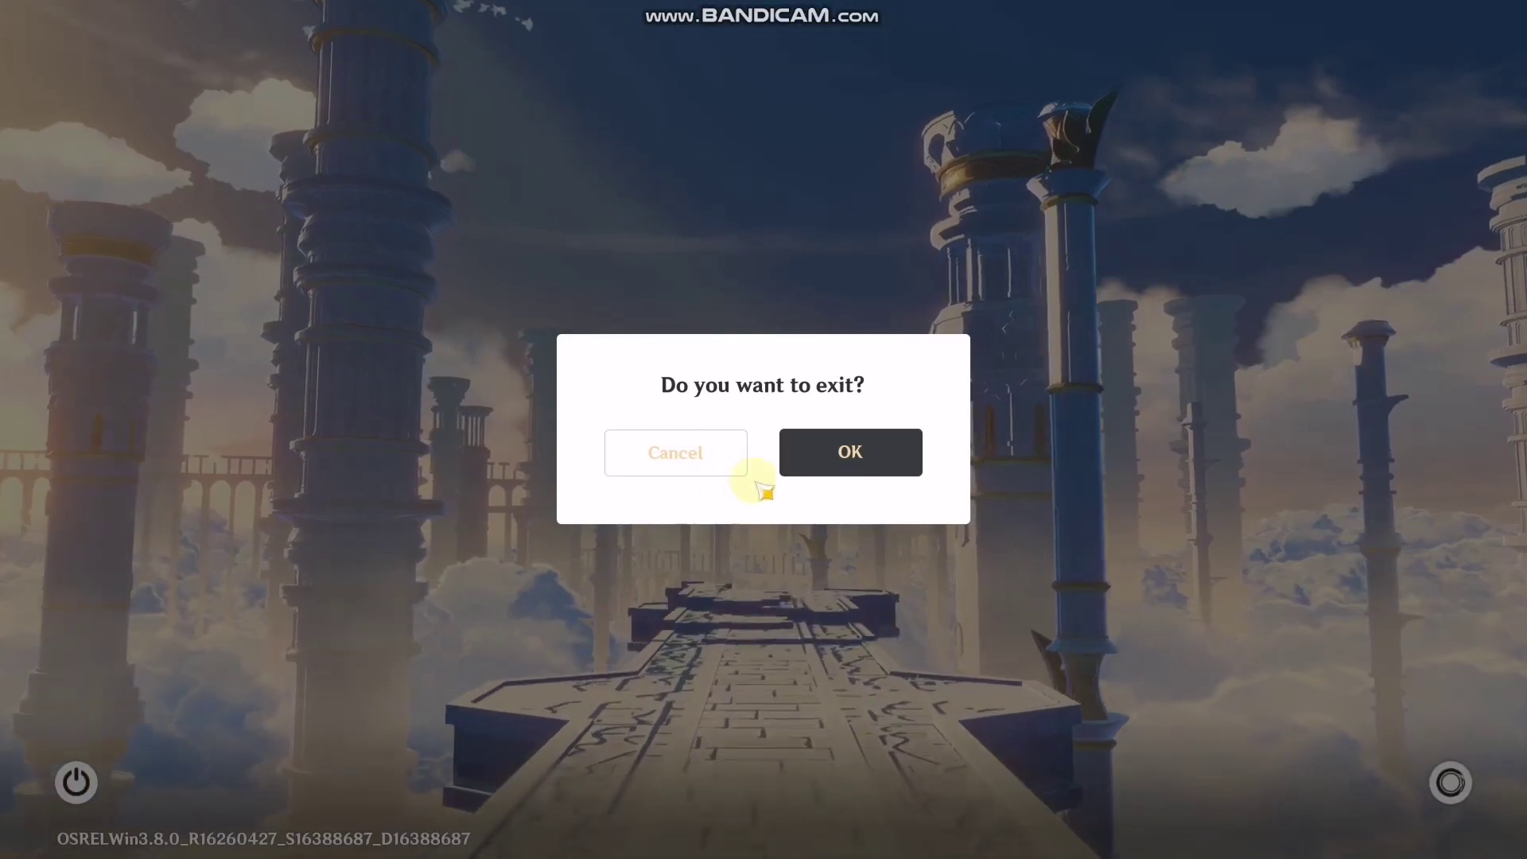
left_click(824, 461)
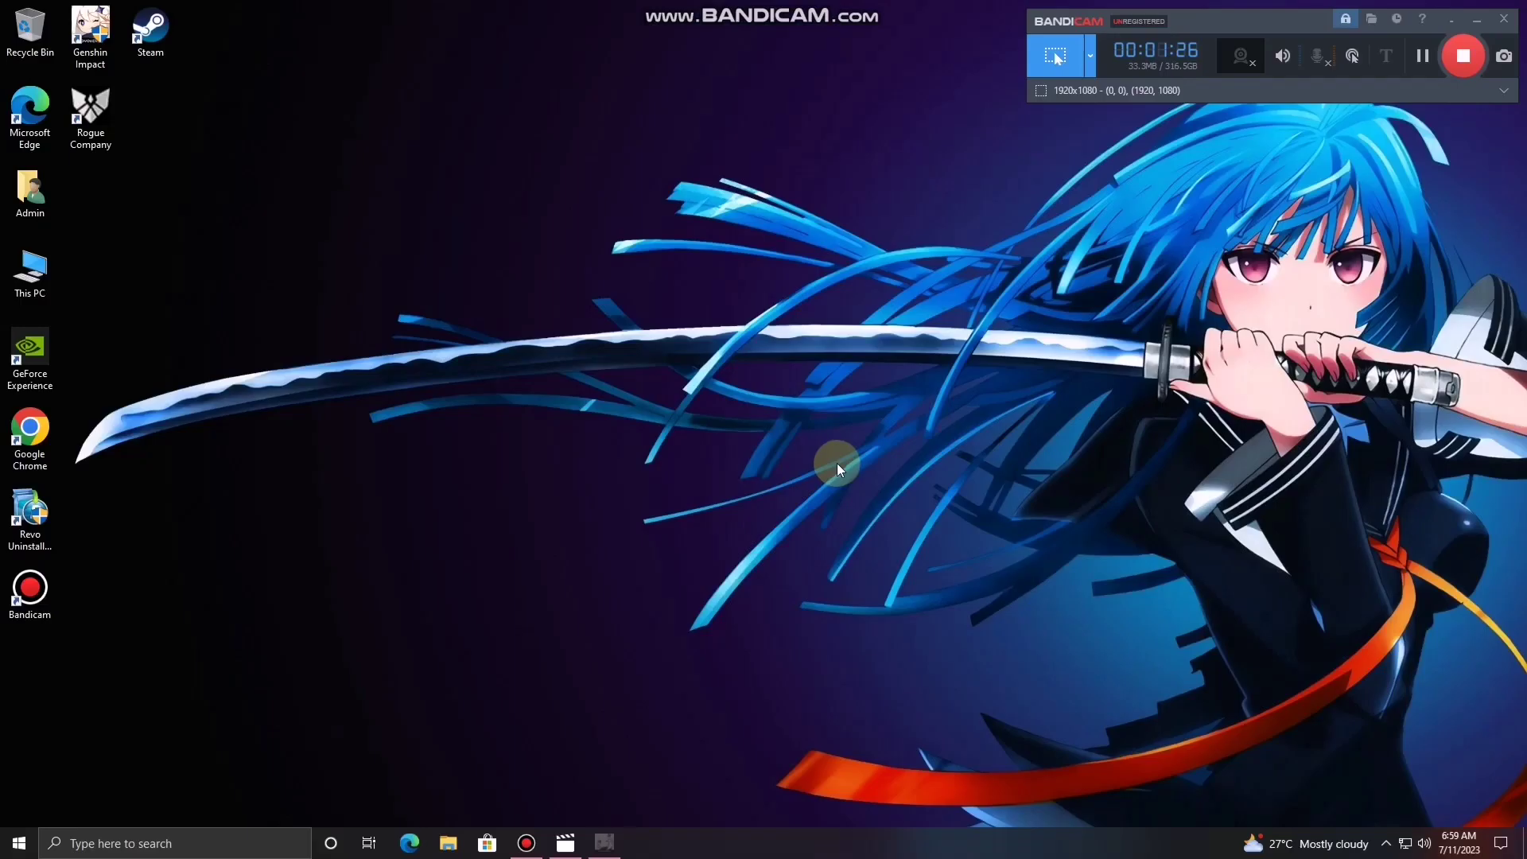